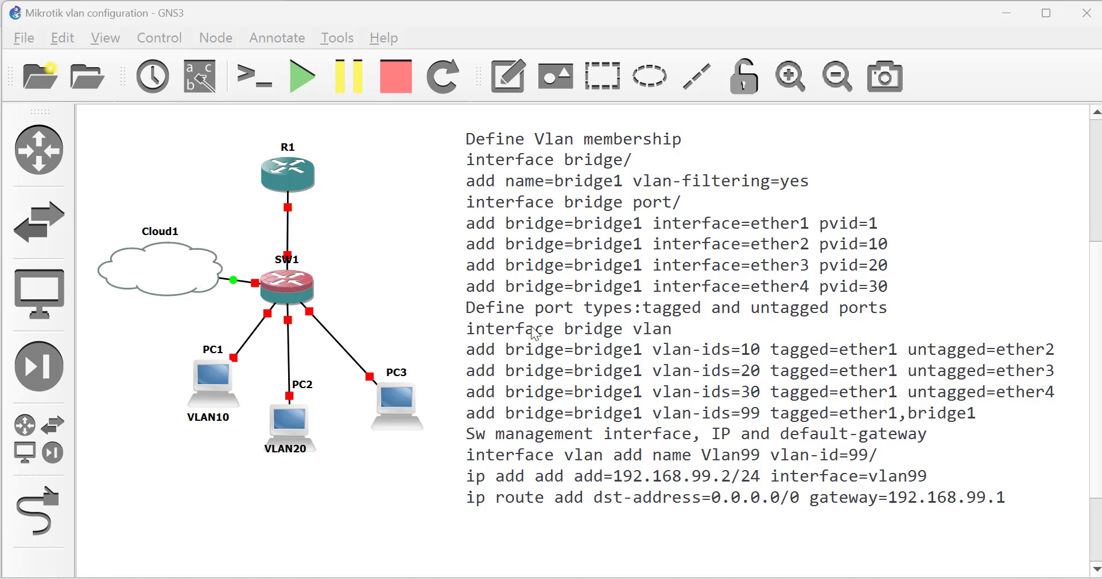
Review the bridge configuration commands in the MikroTik VLAN tutorial article
{"action": "mouse_move", "coordinate": [466, 576]}
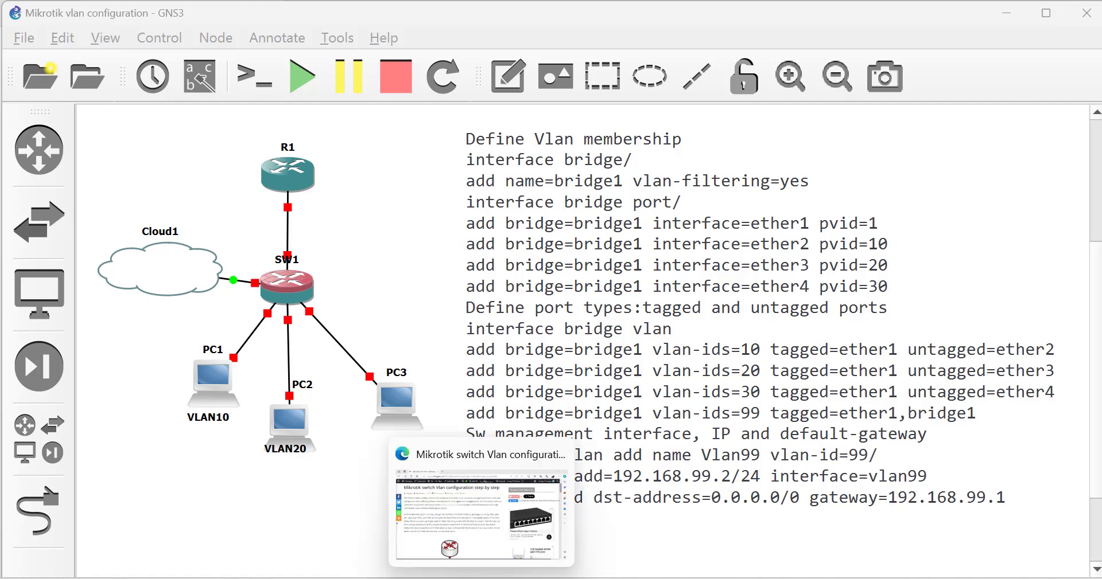
{"action": "left_click", "coordinate": [451, 517]}
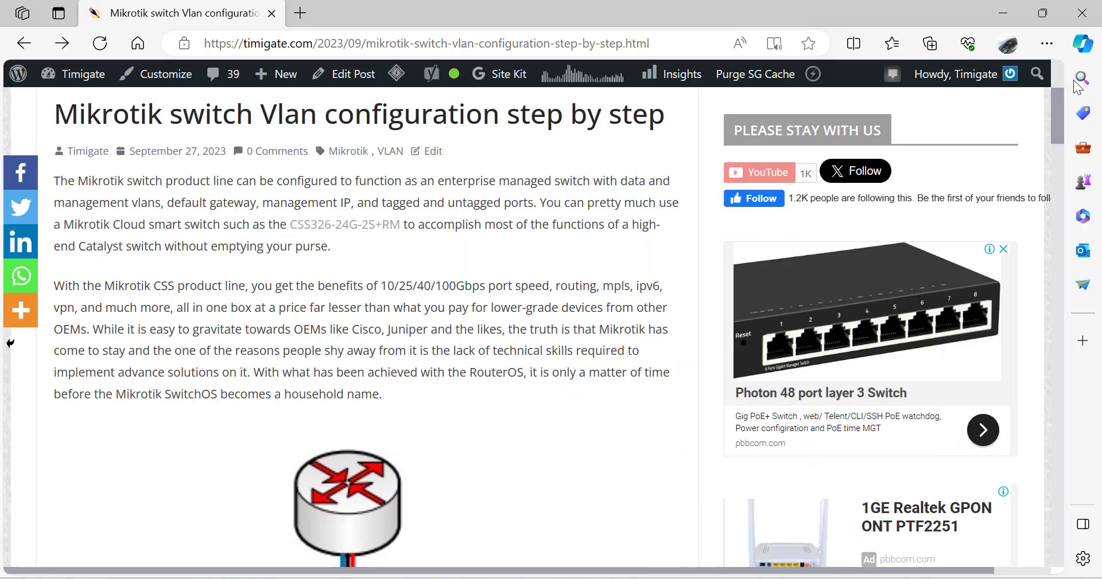
{"action": "left_click_drag", "start_coordinate": [1055, 115], "coordinate": [1055, 49]}
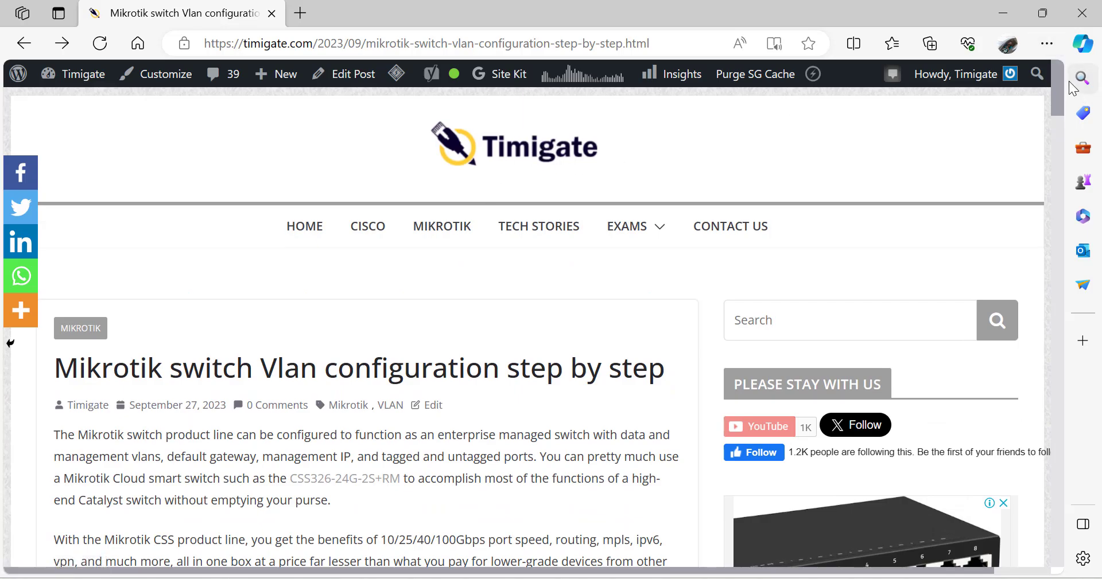
{"action": "left_click_drag", "start_coordinate": [1058, 92], "coordinate": [1041, 218]}
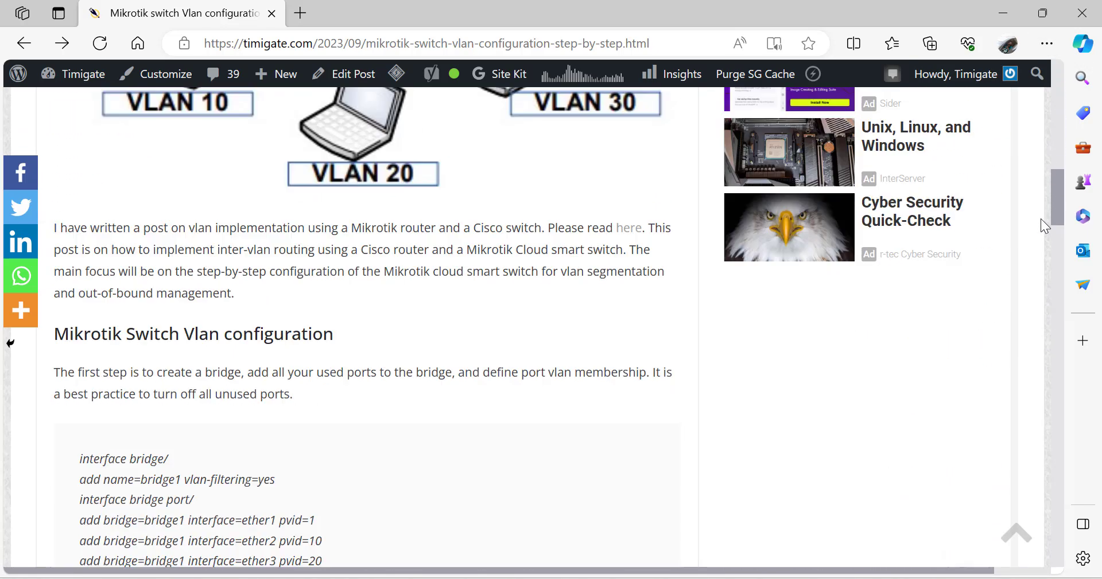
{"action": "scroll", "coordinate": [1040, 220], "scroll_direction": "down", "scroll_amount": 4}
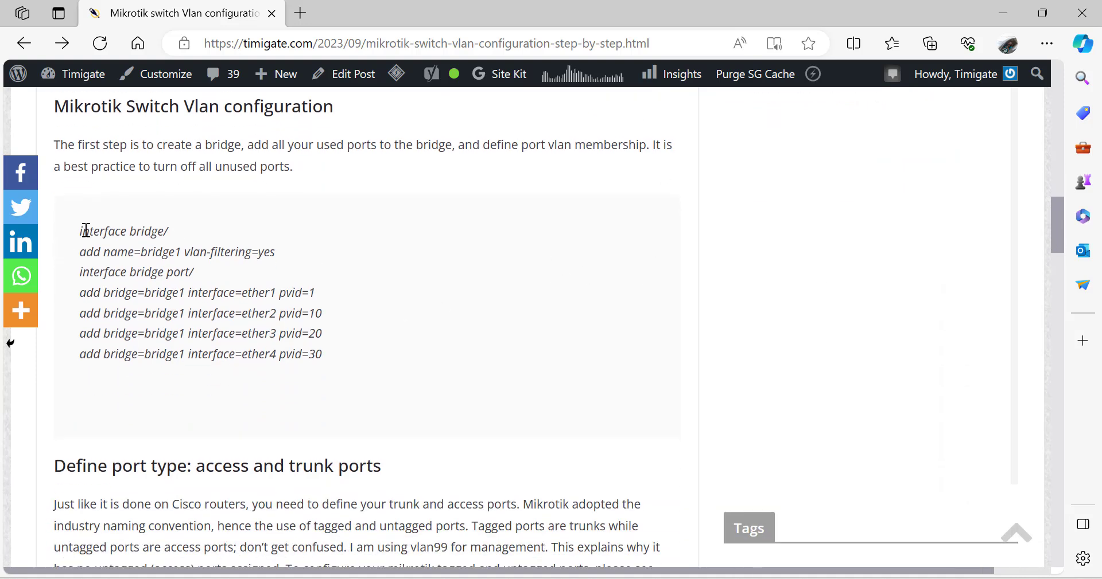
{"action": "left_click_drag", "start_coordinate": [81, 232], "coordinate": [302, 348]}
{"action": "left_click", "coordinate": [351, 360]}
{"action": "left_click_drag", "start_coordinate": [1054, 229], "coordinate": [1078, 257]}
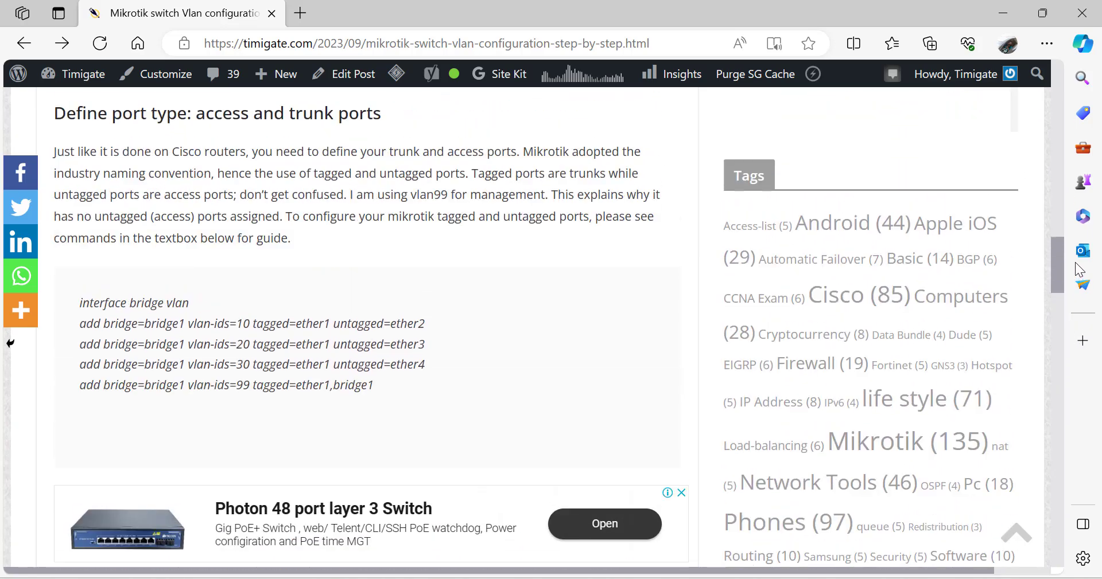
Back in the GNS3 topology, start all devices and confirm the Start All prompt
{"action": "mouse_move", "coordinate": [690, 573]}
{"action": "left_click", "coordinate": [621, 523]}
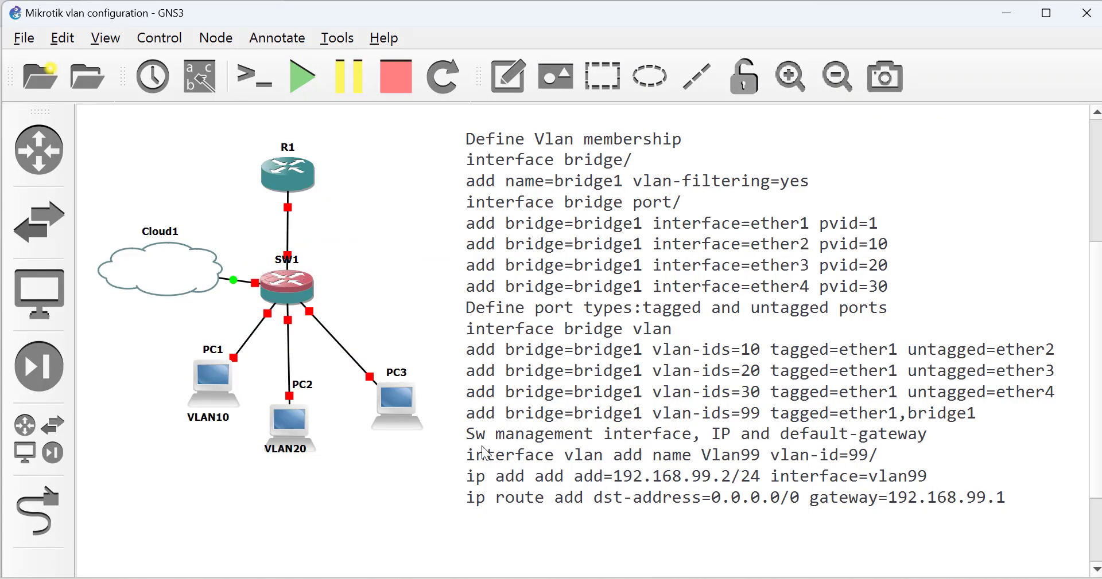
{"action": "left_click", "coordinate": [302, 89]}
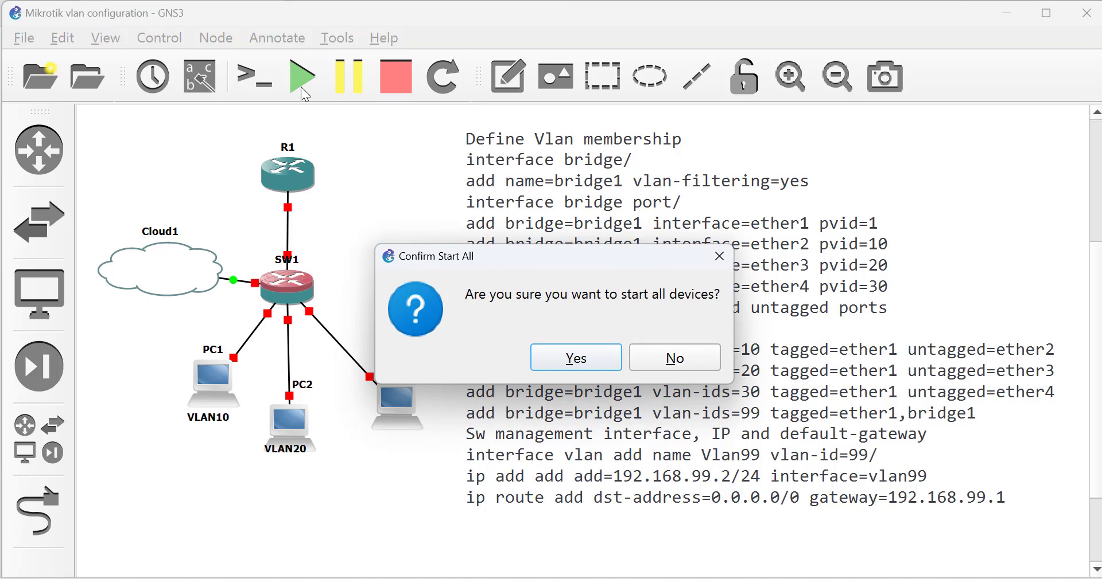
{"action": "left_click", "coordinate": [571, 365]}
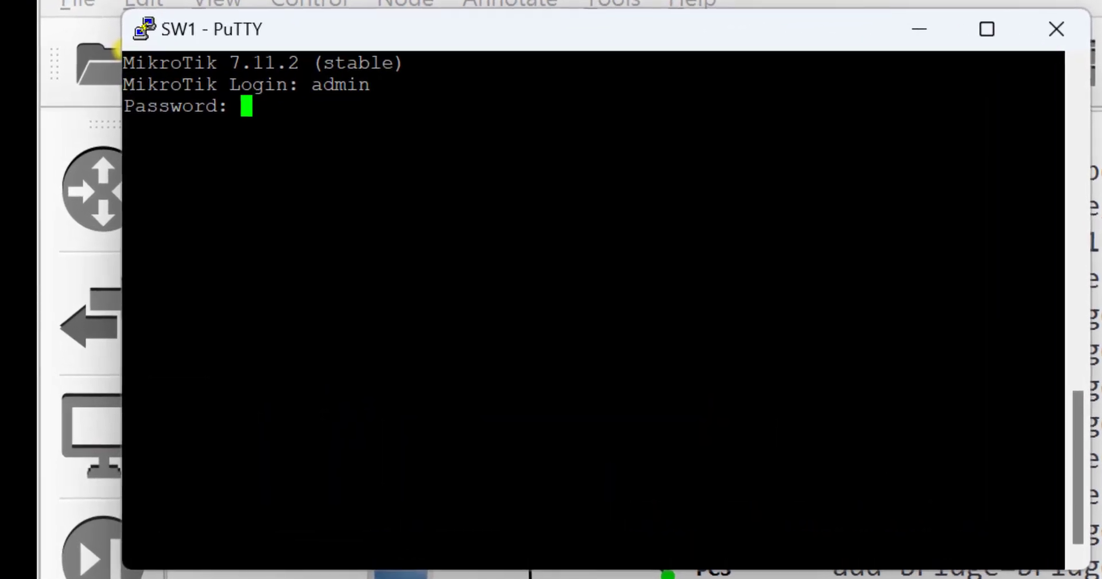
Log in to SW1 with an empty password, set a new admin password, and reposition the console
{"action": "key", "text": "Return"}
{"action": "type", "text": "1234"}
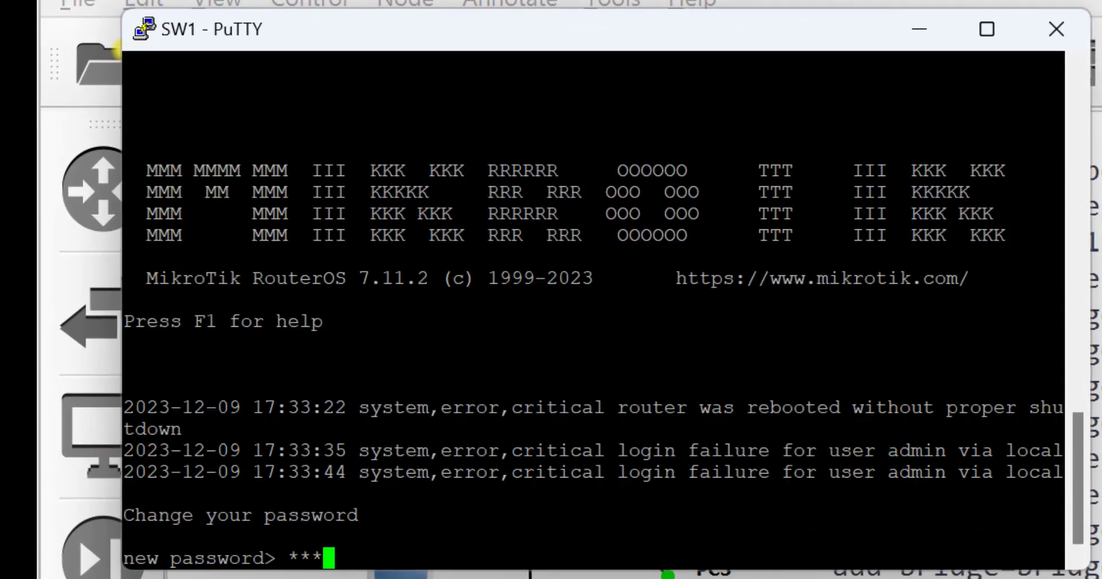
{"action": "type", "text": "567"}
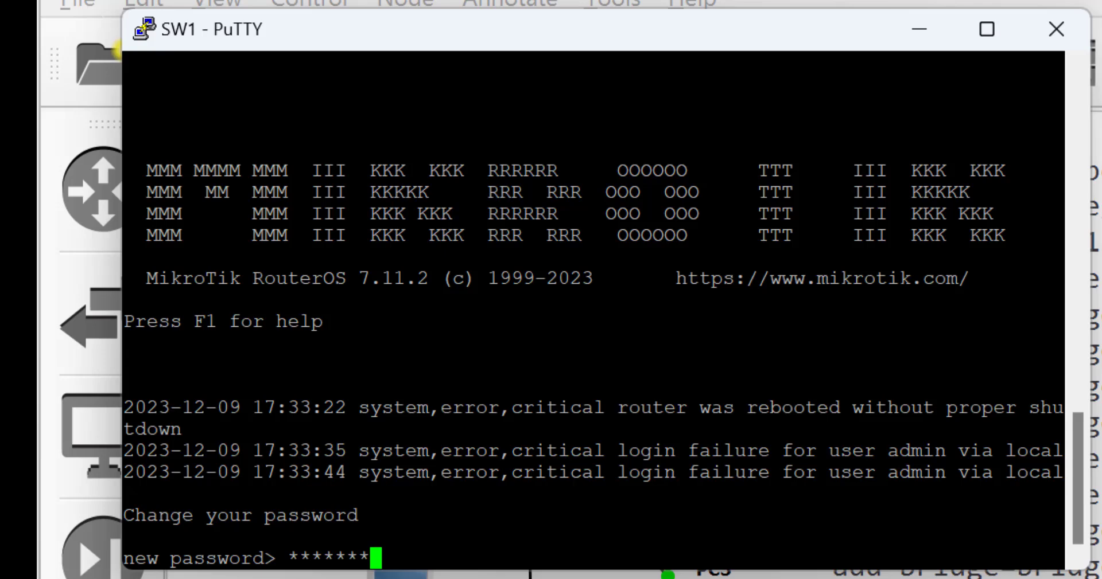
{"action": "key", "text": "BackSpace"}
{"action": "key", "text": "BackSpace"}
{"action": "key", "text": "BackSpace"}
{"action": "key", "text": "BackSpace"}
{"action": "key", "text": "BackSpace"}
{"action": "key", "text": "BackSpace"}
{"action": "key", "text": "BackSpace"}
{"action": "type", "text": "1234"}
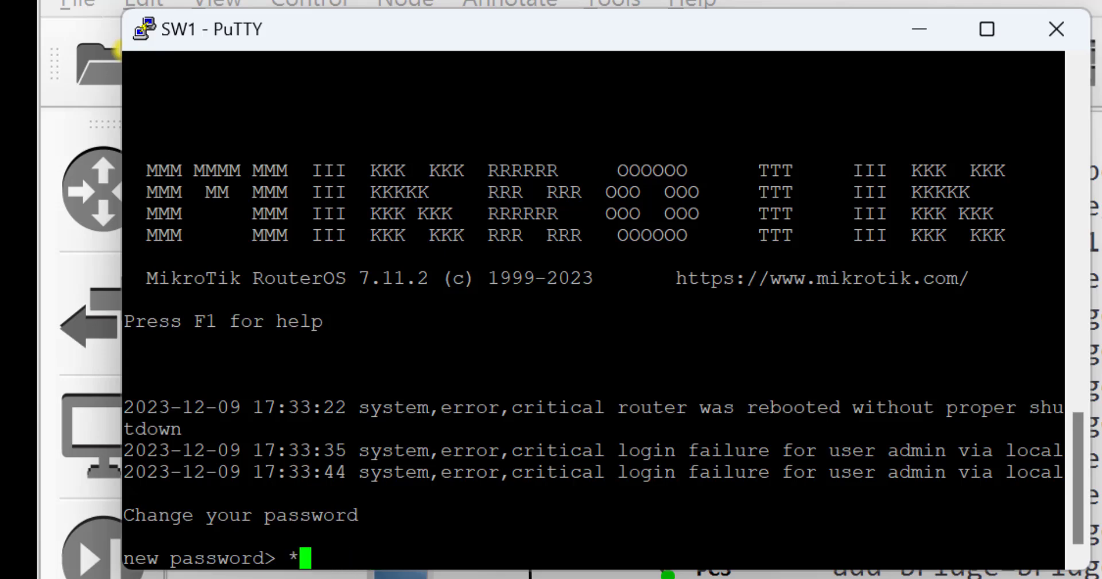
{"action": "type", "text": "5678"}
{"action": "key", "text": "Return"}
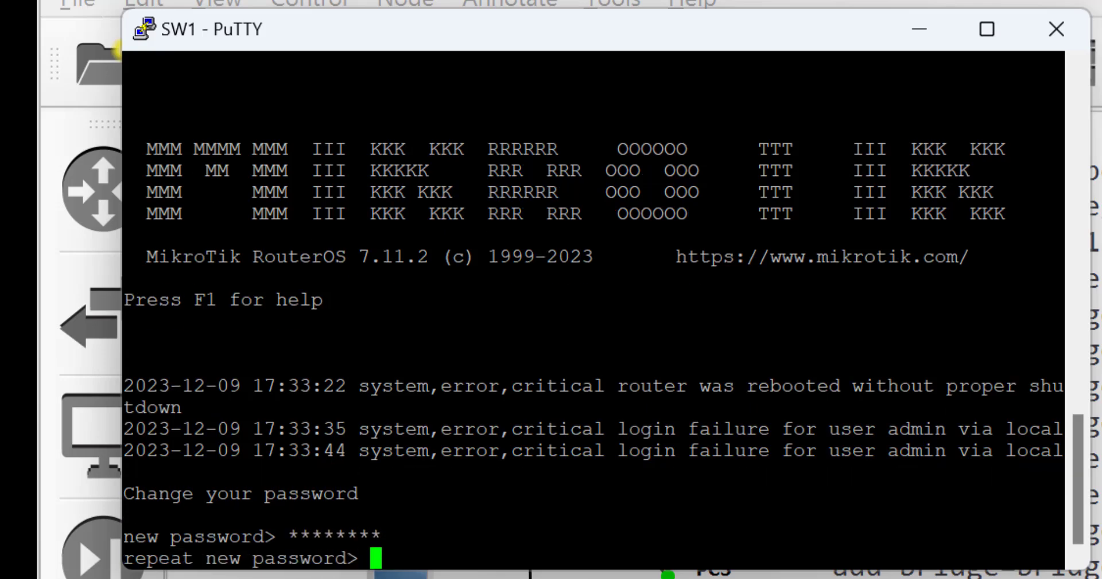
{"action": "type", "text": "12345678"}
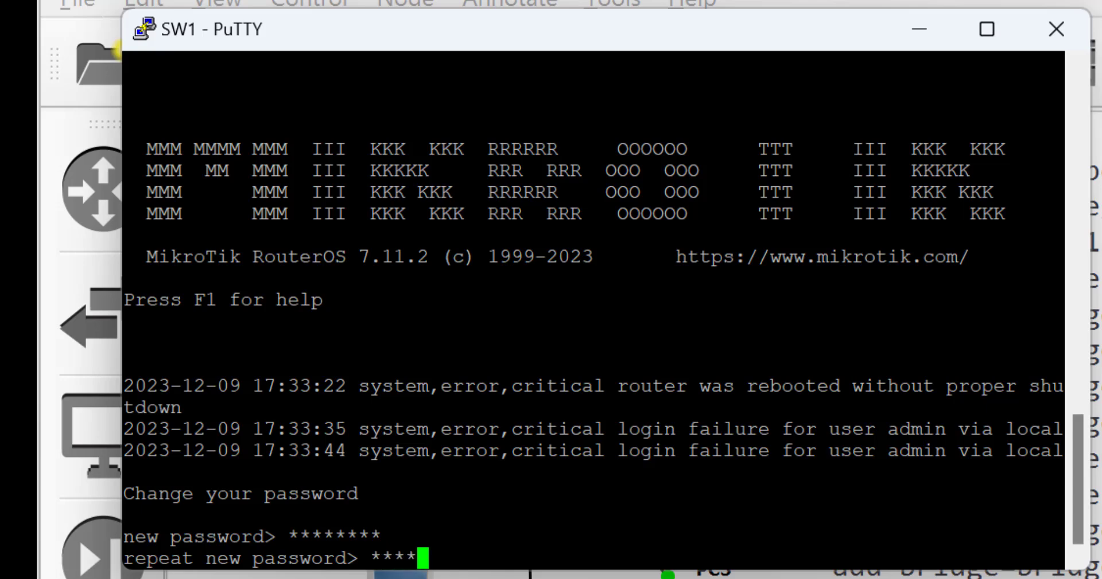
{"action": "key", "text": "Return"}
{"action": "key", "text": "Return"}
{"action": "key", "text": "Return"}
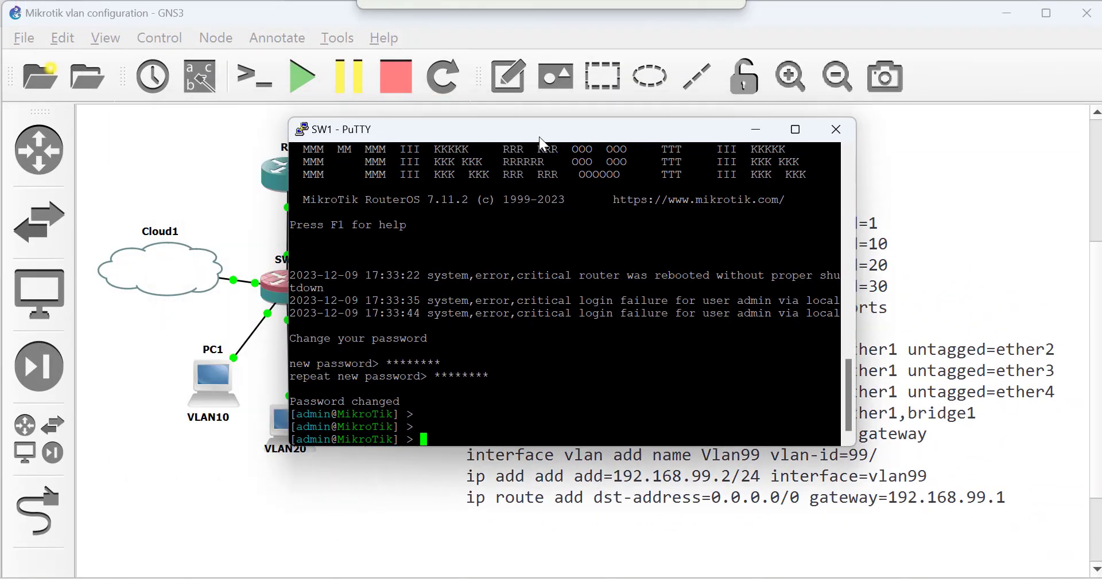
{"action": "left_click_drag", "start_coordinate": [539, 138], "coordinate": [656, 139]}
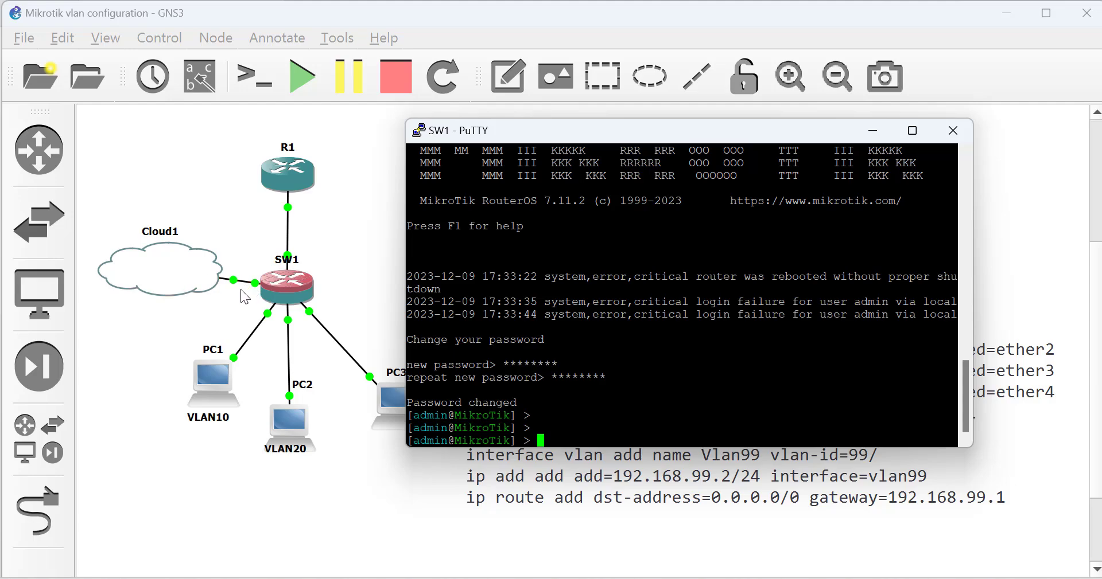
{"action": "left_click_drag", "start_coordinate": [622, 138], "coordinate": [475, 142]}
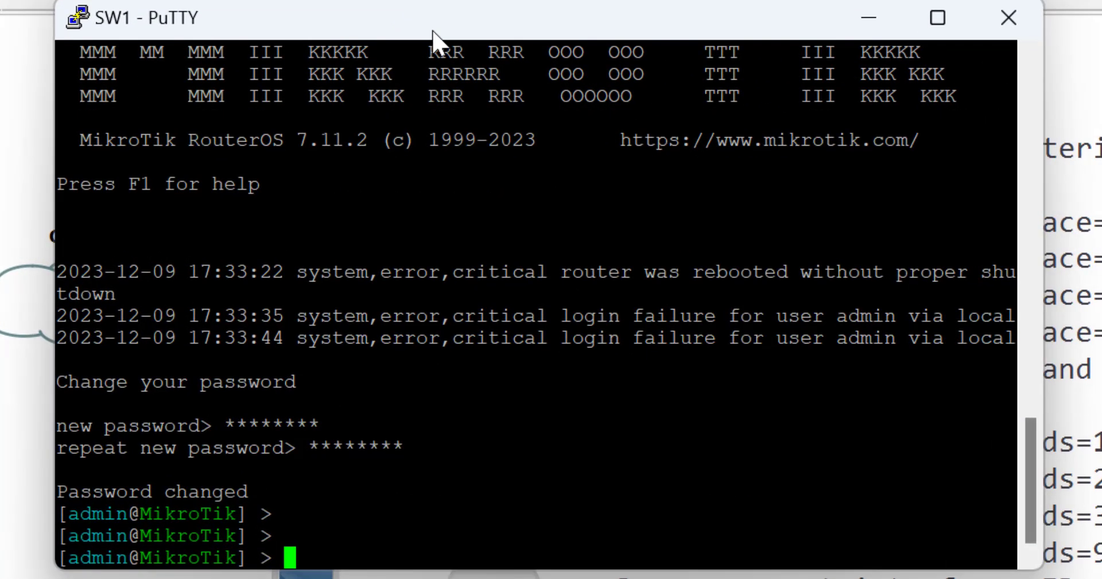
Add a DHCP client on ether5 of SW1 with 'ip dhcp-client/ add interface=ether5'
{"action": "type", "text": "ip "}
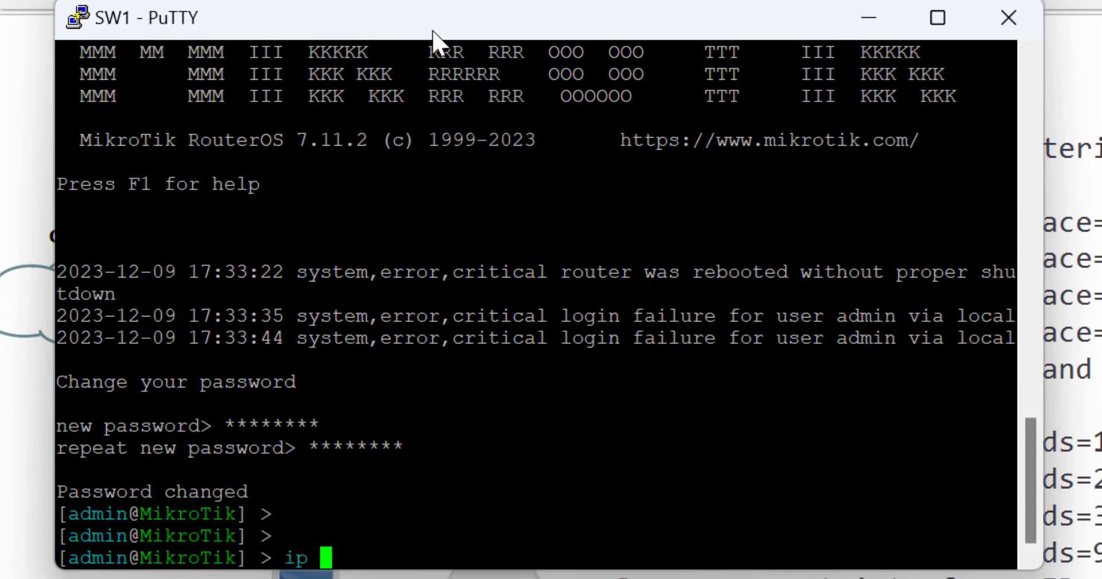
{"action": "type", "text": "dhcp-"}
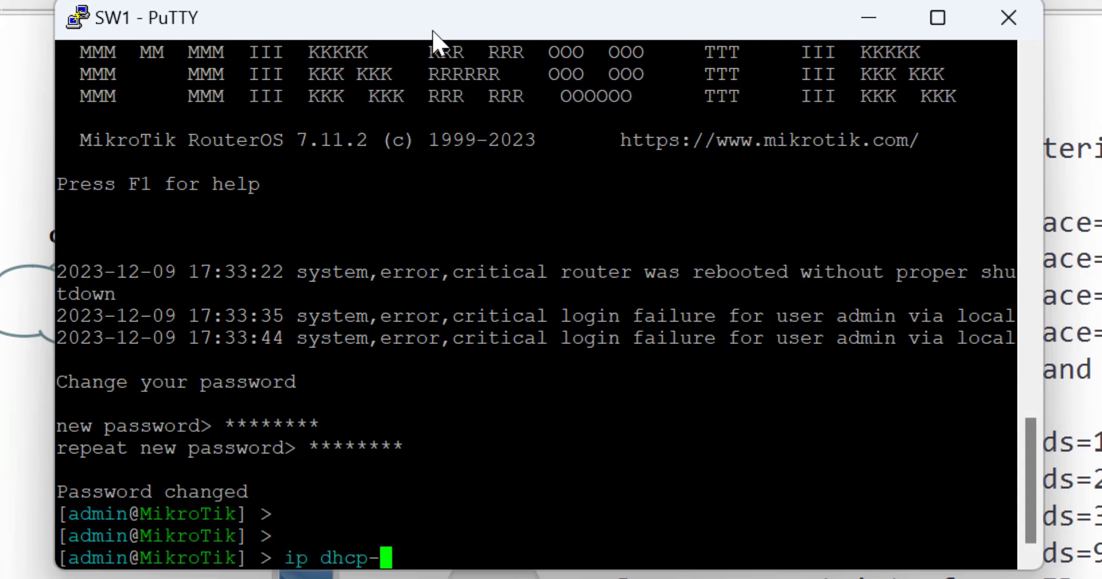
{"action": "type", "text": "client/"}
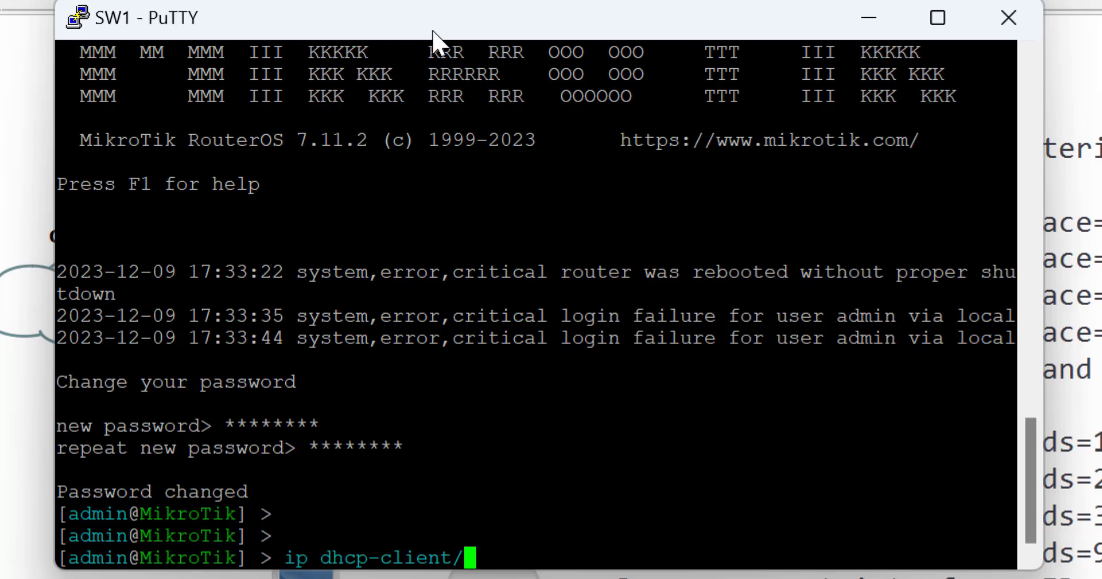
{"action": "key", "text": "Return"}
{"action": "type", "text": "add int"}
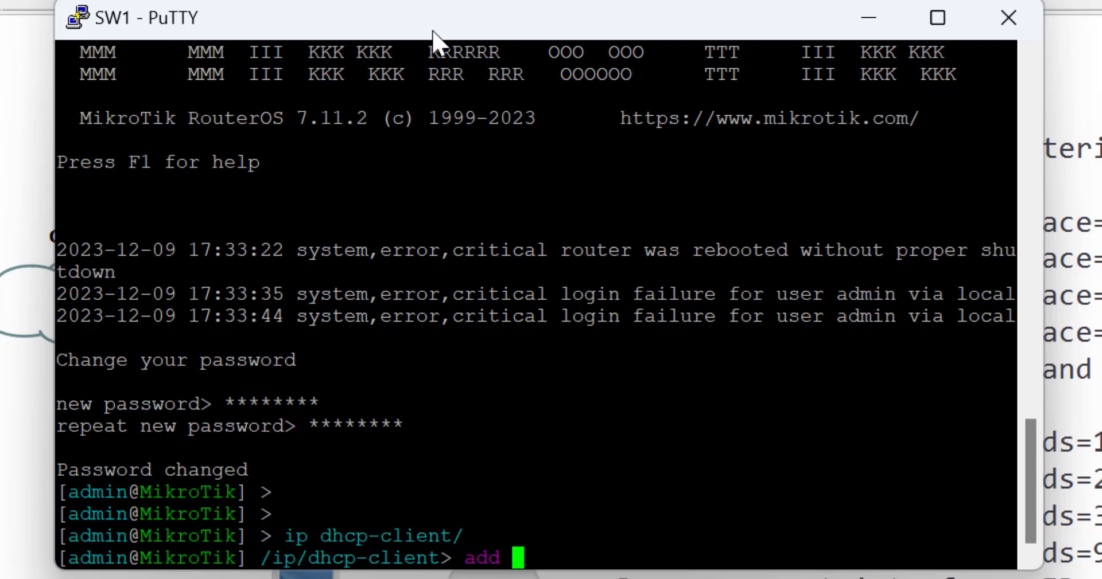
{"action": "key", "text": "Tab"}
{"action": "type", "text": "e"}
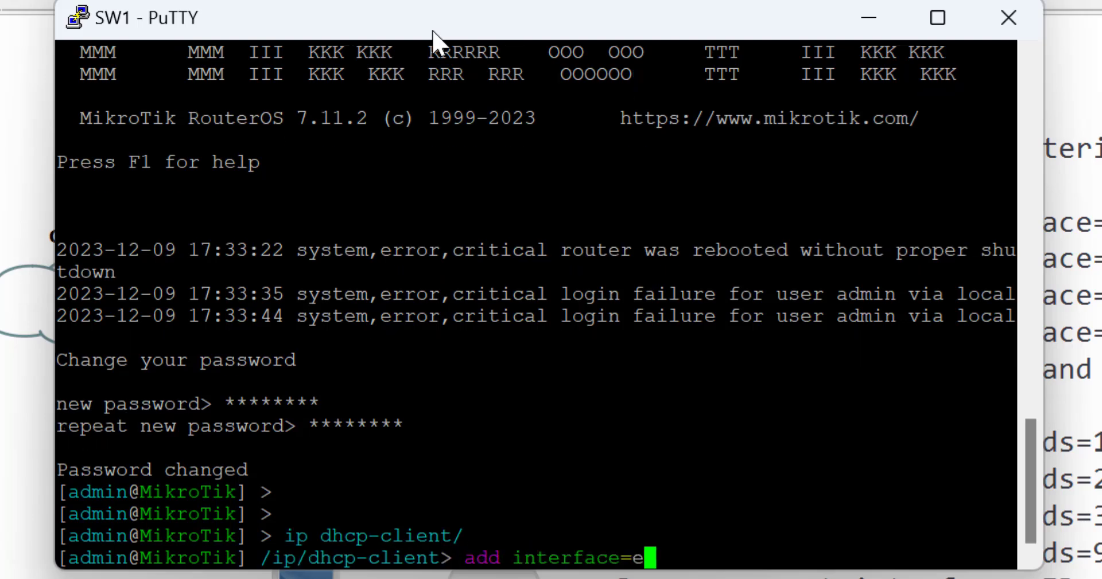
{"action": "type", "text": "ther5"}
{"action": "key", "text": "Return"}
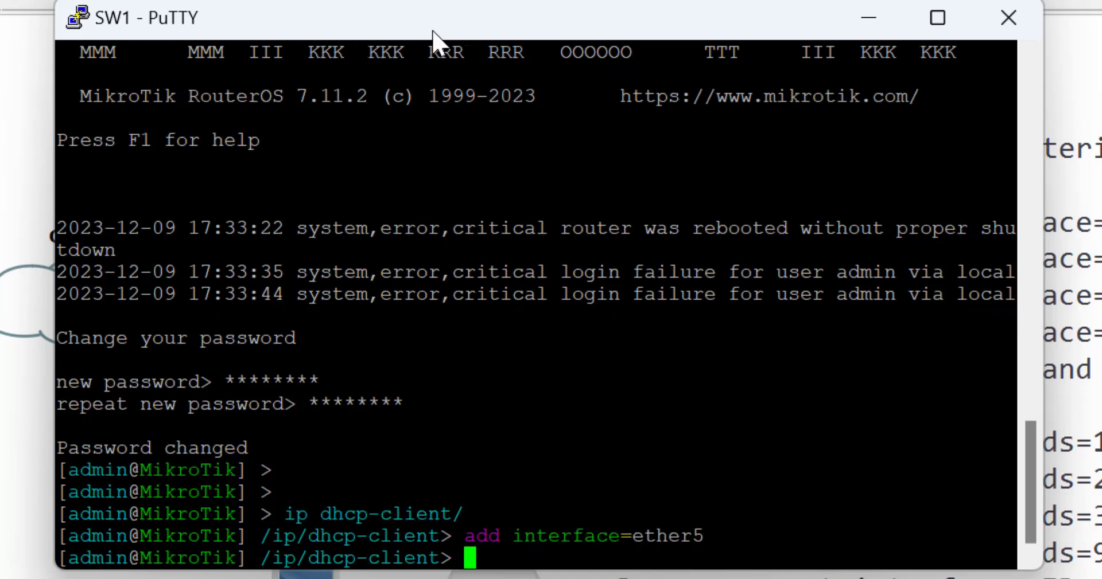
List SW1's IP addresses to confirm 192.168.106.130/24 on ether5
{"action": "type", "text": "/"}
{"action": "key", "text": "Return"}
{"action": "type", "text": "ip add "}
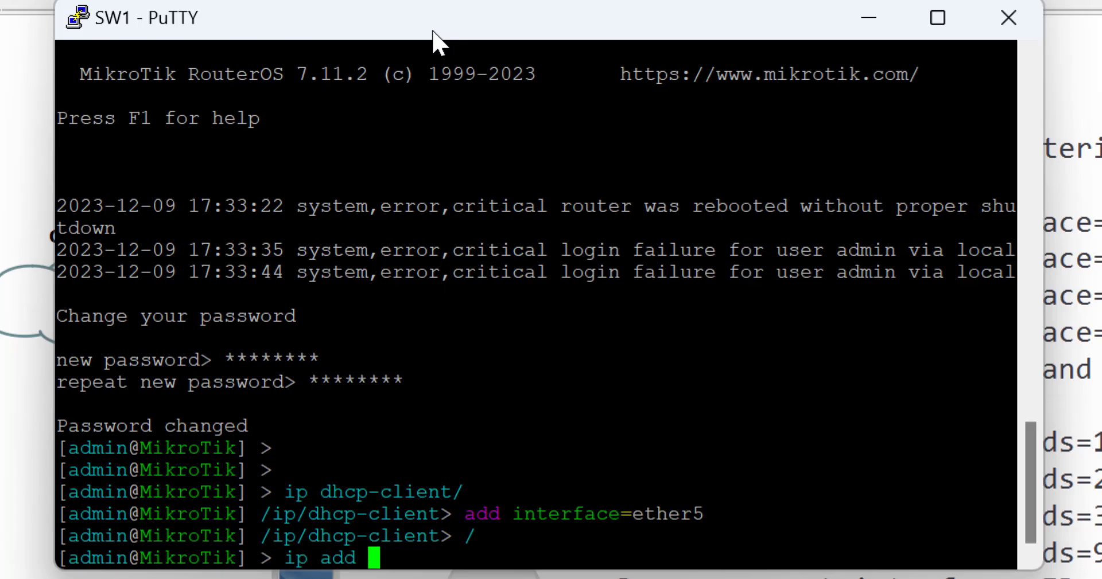
{"action": "type", "text": "pr"}
{"action": "key", "text": "Return"}
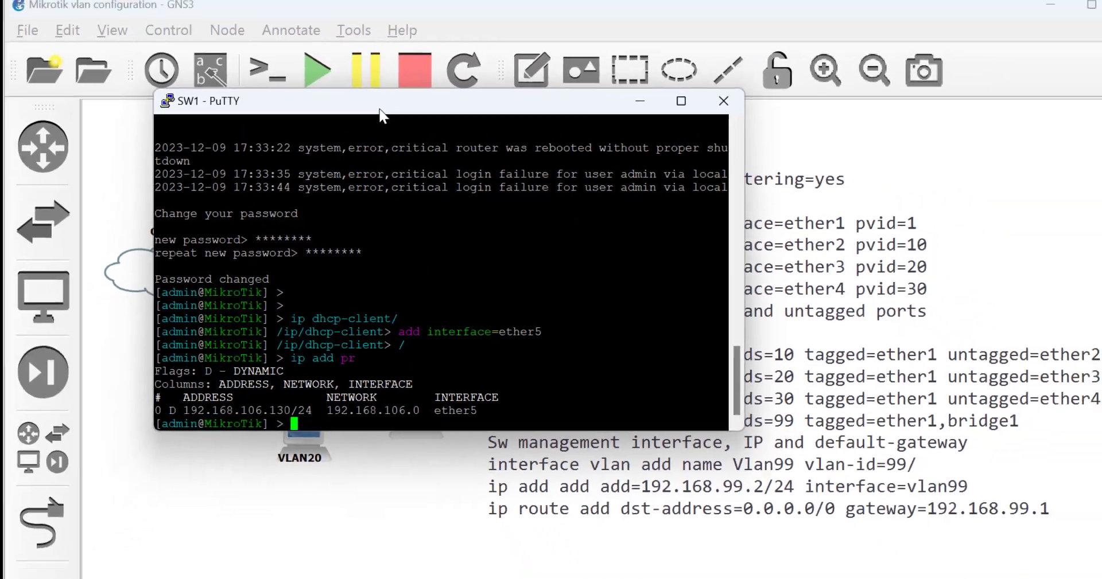
Launch winbox64.exe from the system search
{"action": "key", "text": "super"}
{"action": "type", "text": "winbox64.exe"}
{"action": "left_click", "coordinate": [303, 214]}
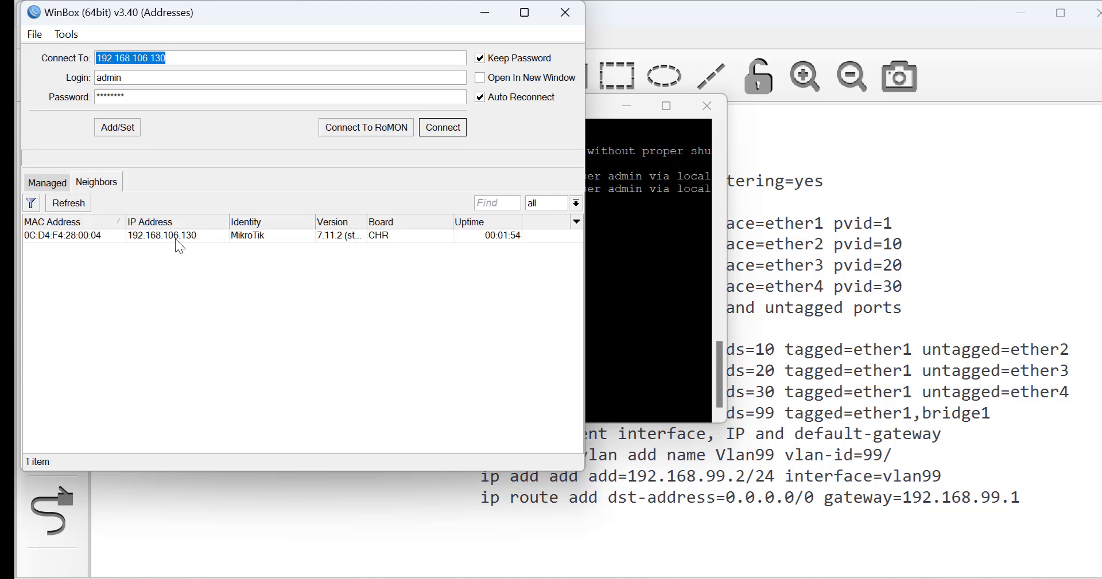
Connect WinBox to the MikroTik neighbor at 192.168.106.130, then bring GNS3 forward
{"action": "left_click", "coordinate": [175, 239]}
{"action": "left_click", "coordinate": [443, 128]}
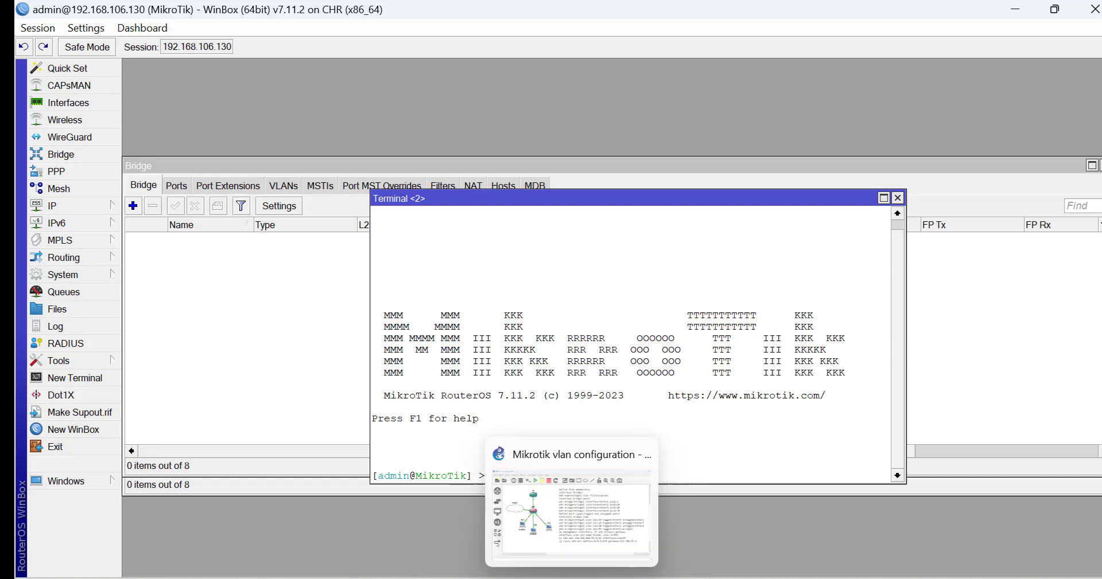
{"action": "left_click", "coordinate": [560, 532]}
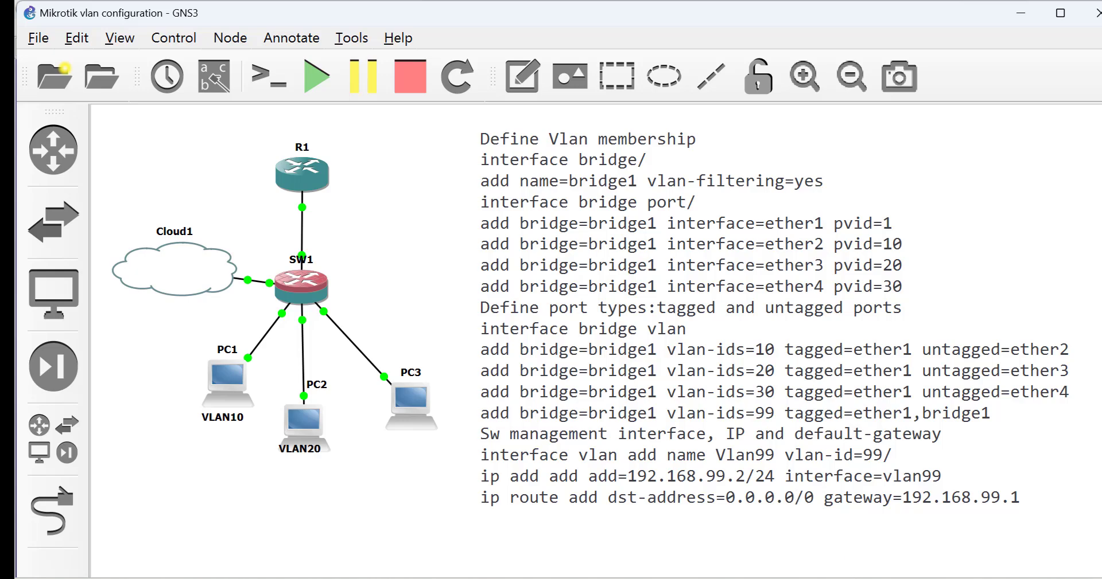
Create bridge1 on SW1 with VLAN Filtering enabled and save it
{"action": "mouse_move", "coordinate": [837, 578]}
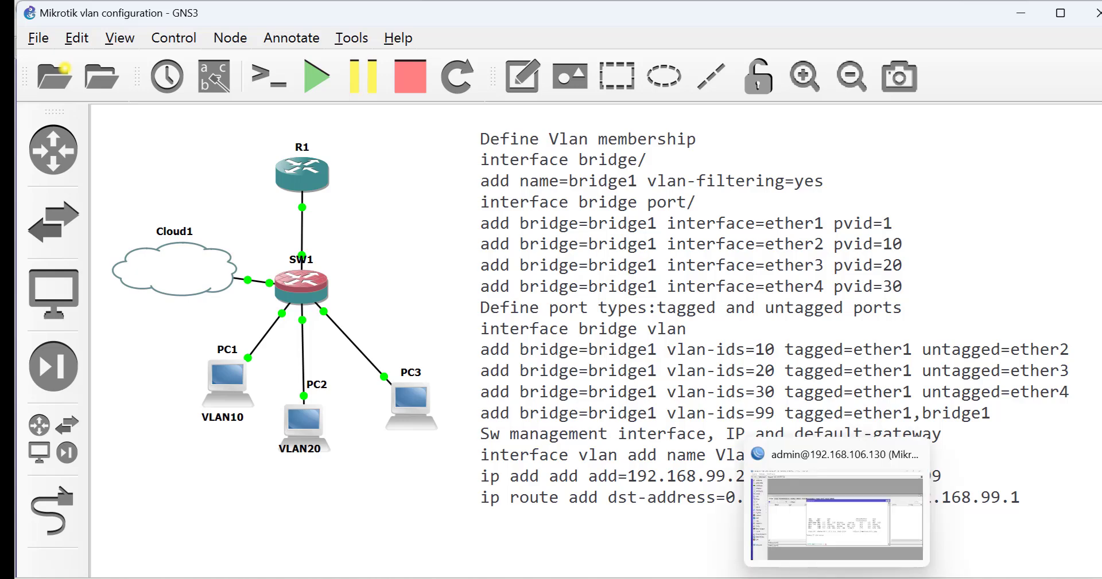
{"action": "left_click", "coordinate": [808, 519]}
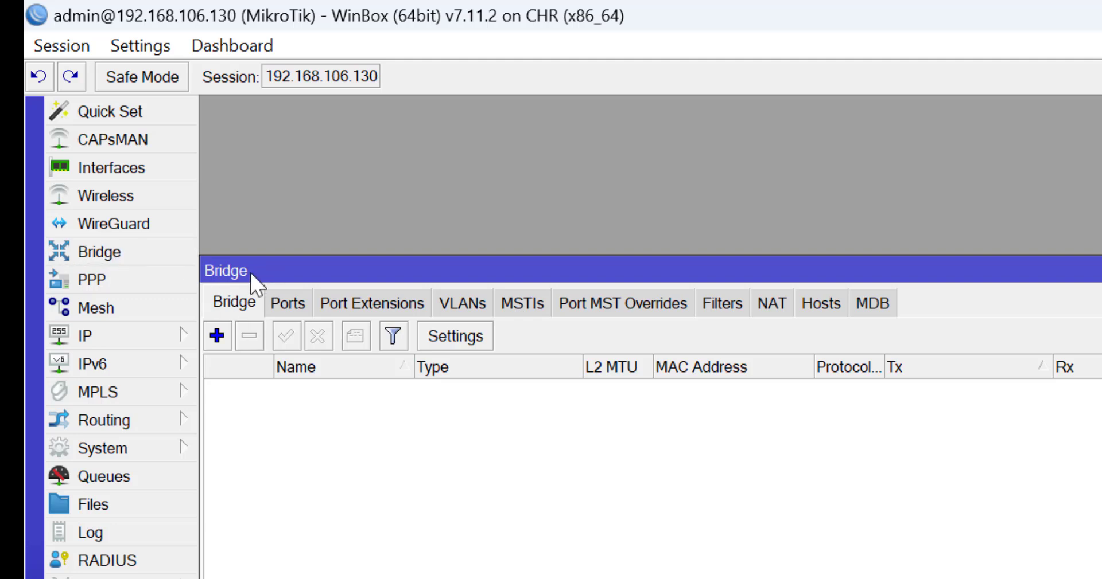
{"action": "left_click", "coordinate": [216, 337]}
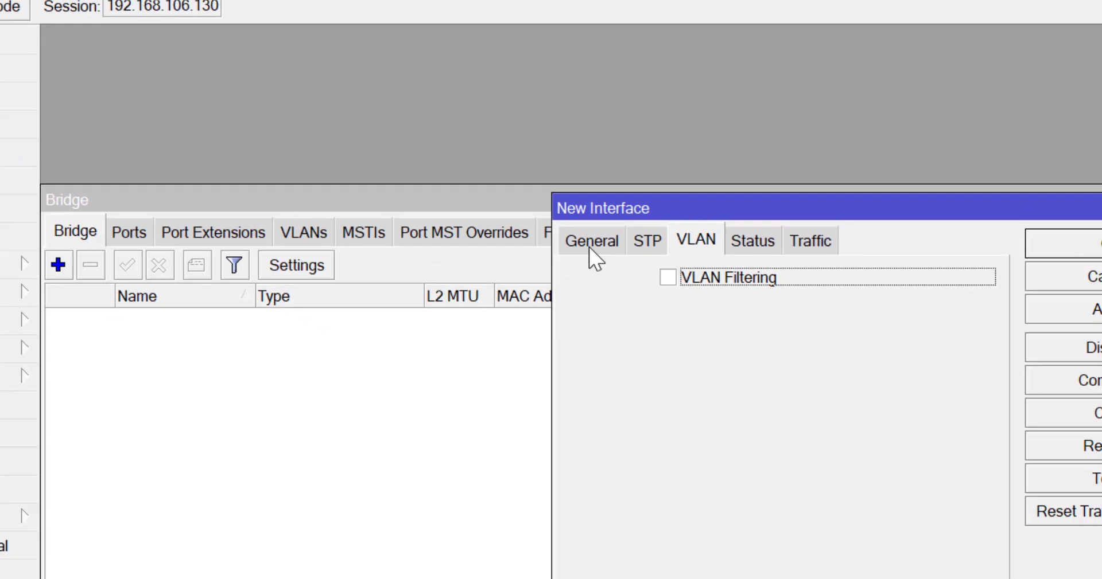
{"action": "left_click", "coordinate": [589, 247]}
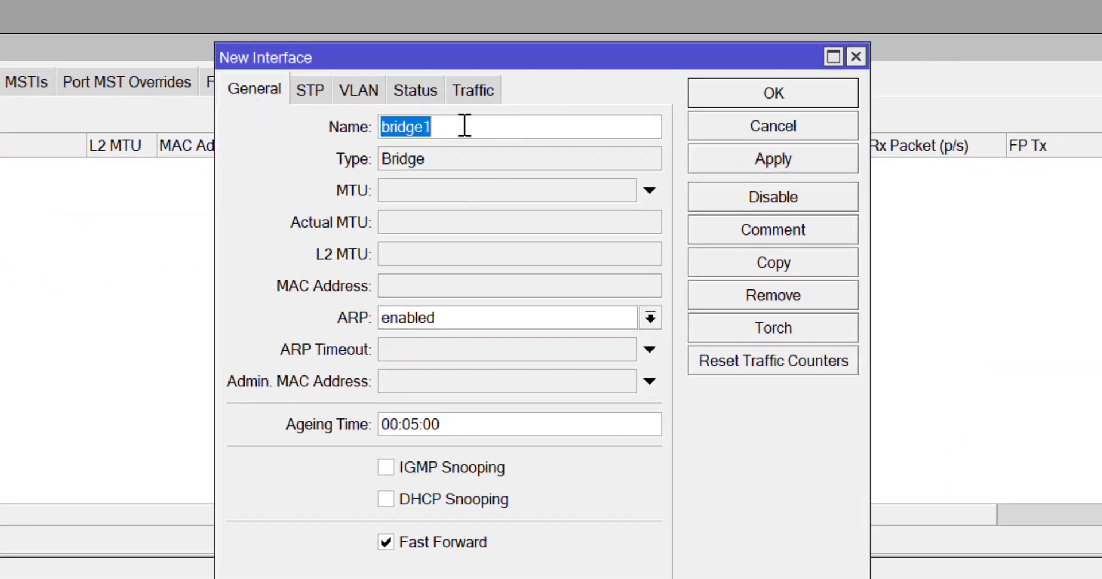
{"action": "left_click", "coordinate": [359, 91]}
{"action": "left_click", "coordinate": [331, 128]}
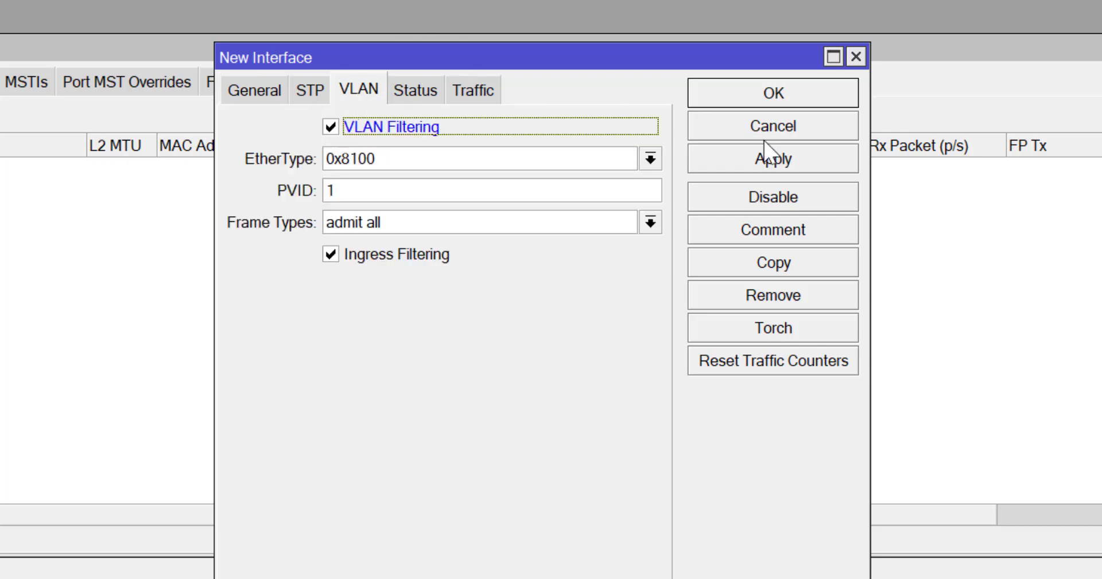
{"action": "left_click", "coordinate": [775, 162]}
{"action": "left_click", "coordinate": [775, 95]}
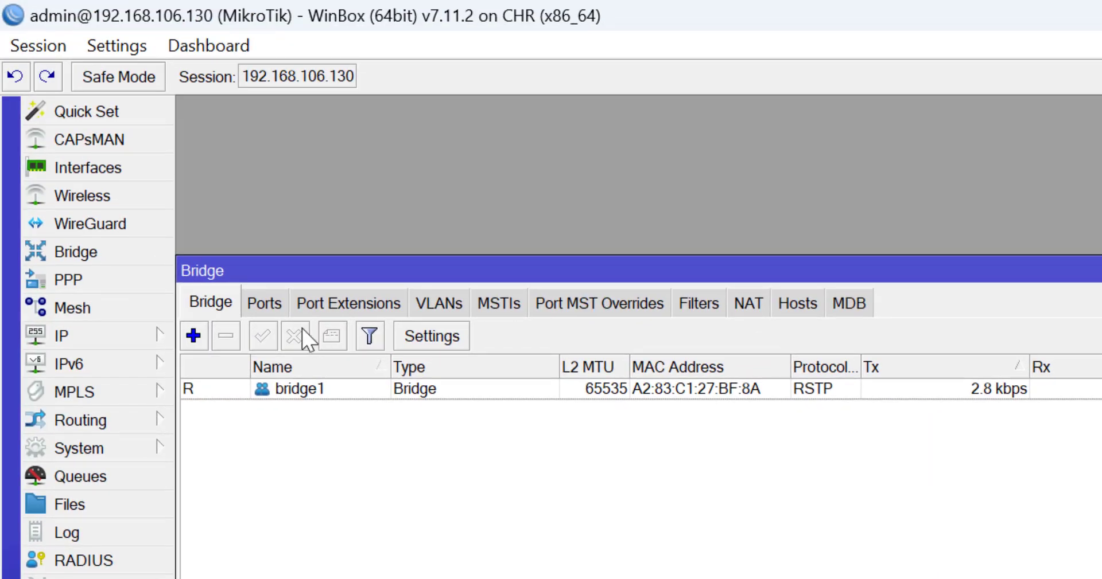
Add ether1 to bridge1 as a port with PVID 1
{"action": "left_click", "coordinate": [265, 303]}
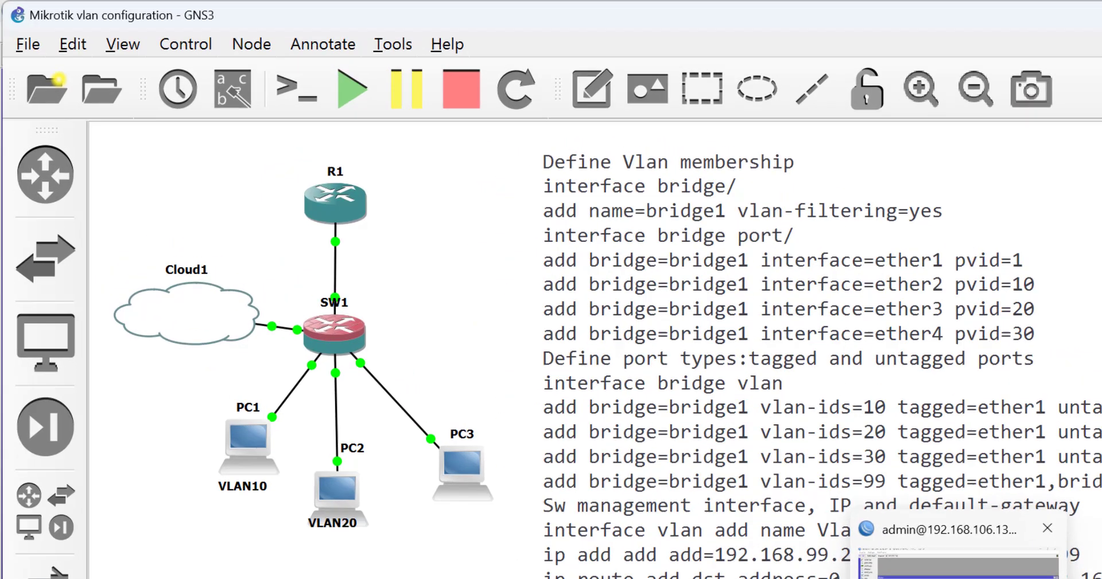
{"action": "left_click", "coordinate": [842, 574]}
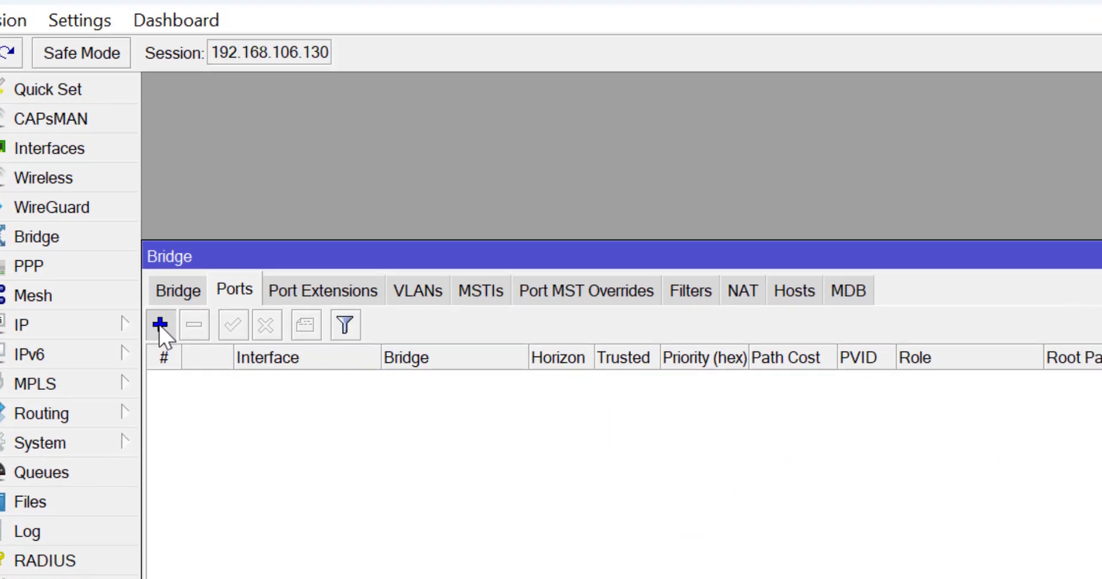
{"action": "left_click", "coordinate": [203, 352]}
{"action": "left_click", "coordinate": [401, 83]}
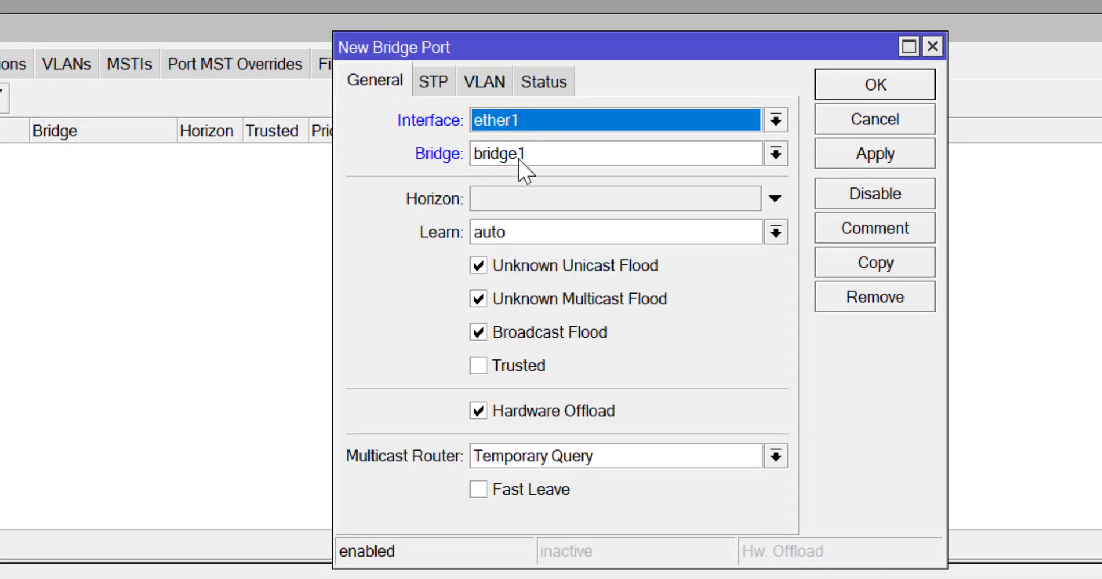
{"action": "left_click", "coordinate": [488, 86]}
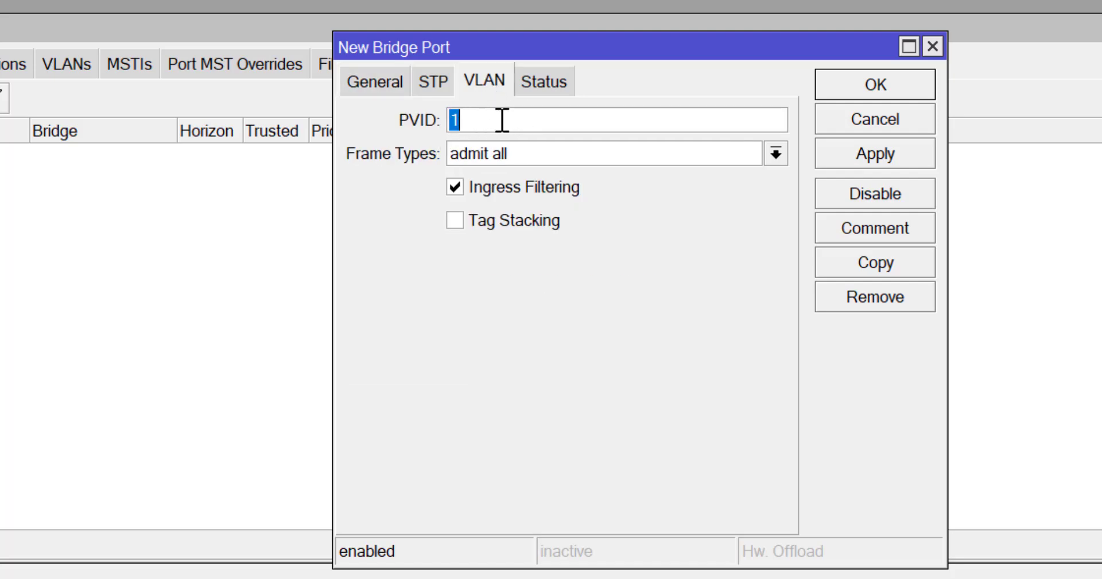
{"action": "left_click", "coordinate": [858, 148]}
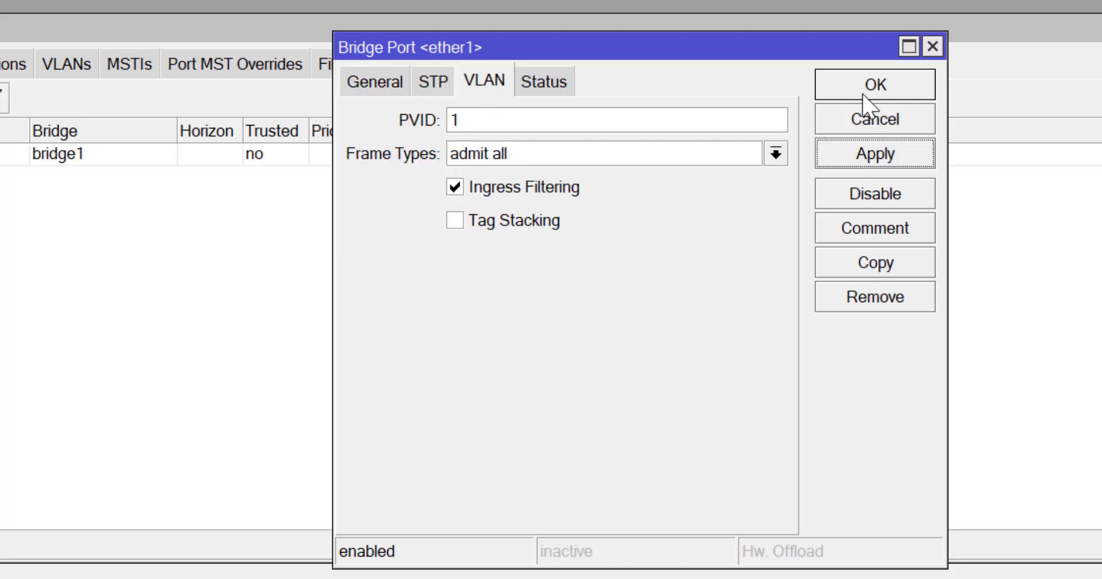
{"action": "left_click", "coordinate": [865, 86]}
Add ether2 to bridge1 as a port with PVID 10
{"action": "left_click", "coordinate": [50, 188]}
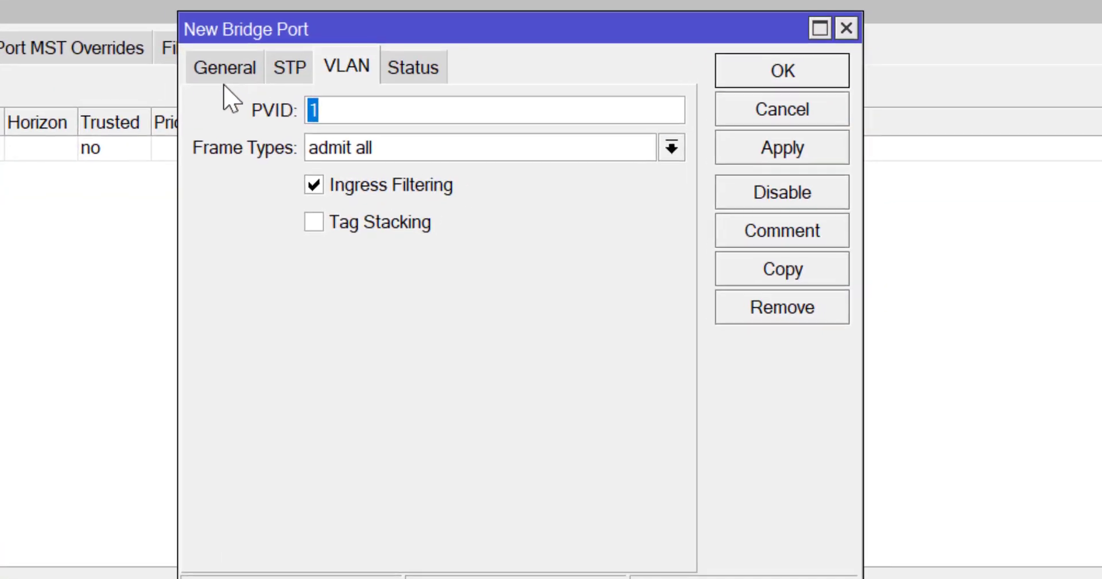
{"action": "left_click", "coordinate": [224, 69]}
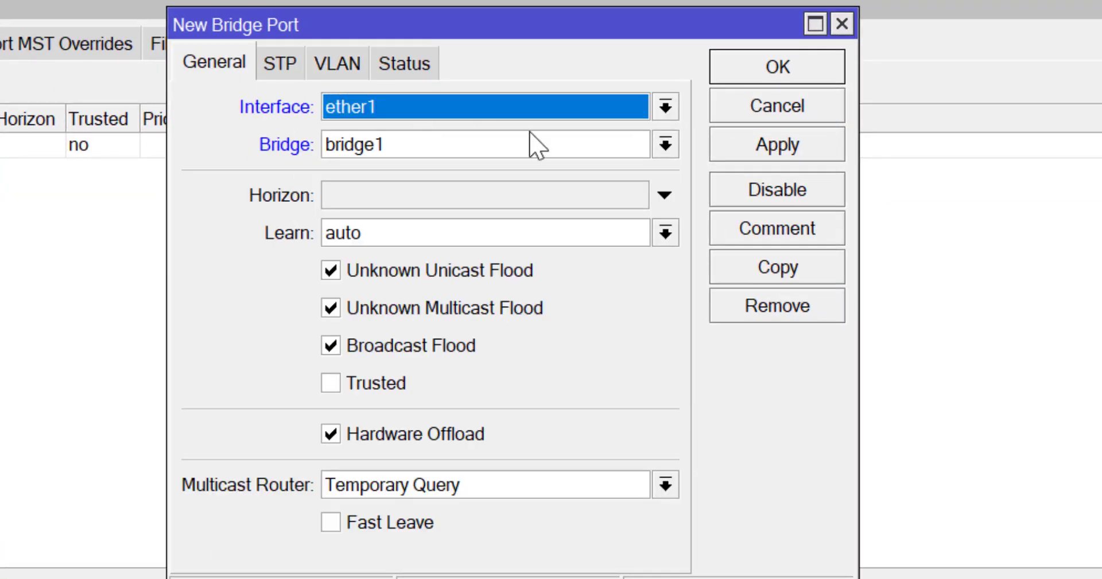
{"action": "left_click", "coordinate": [666, 106]}
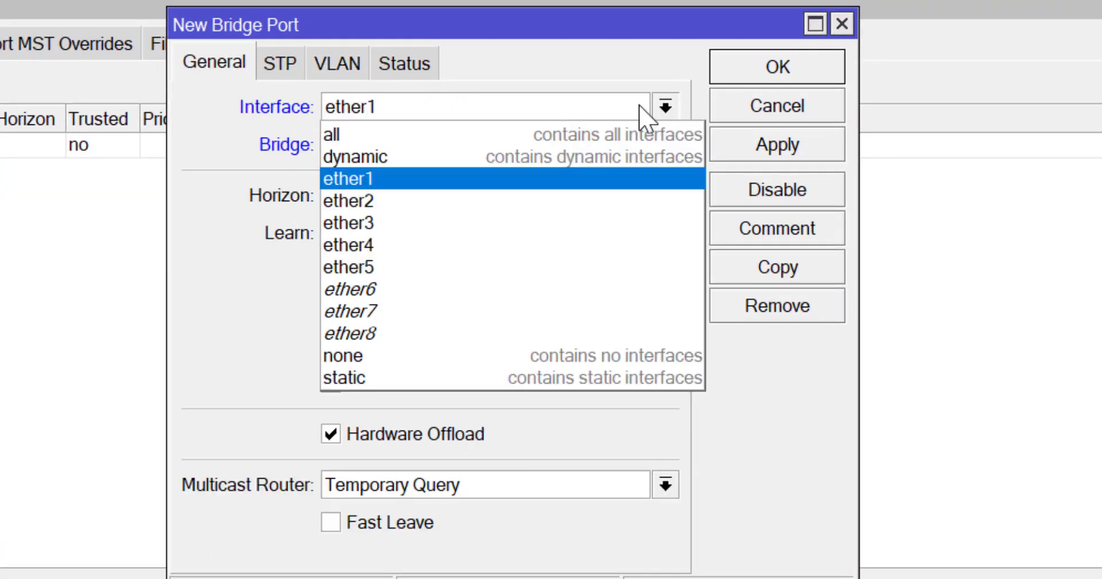
{"action": "left_click", "coordinate": [369, 208]}
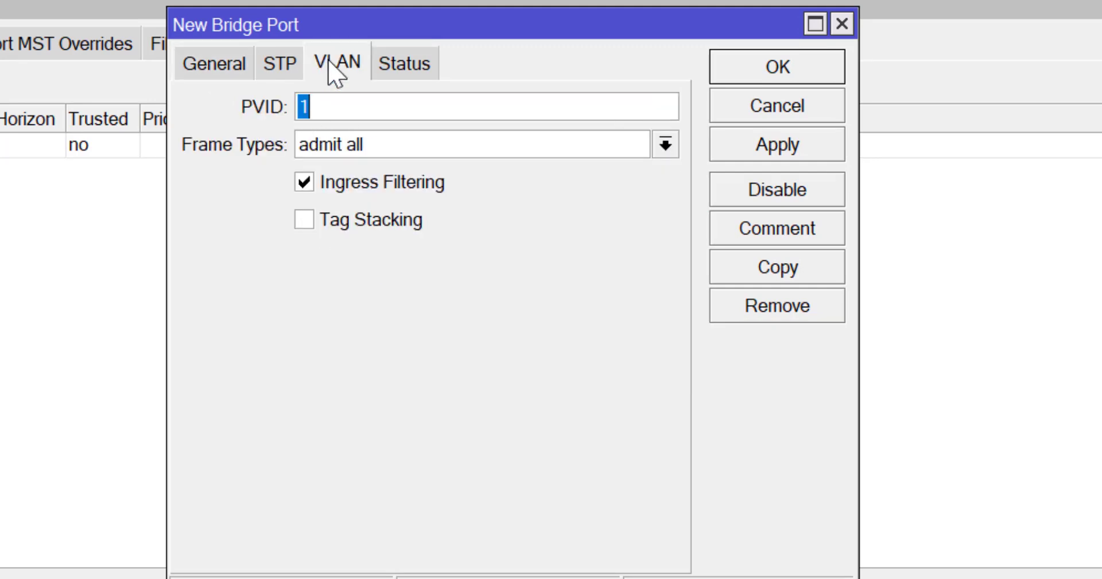
{"action": "type", "text": "10"}
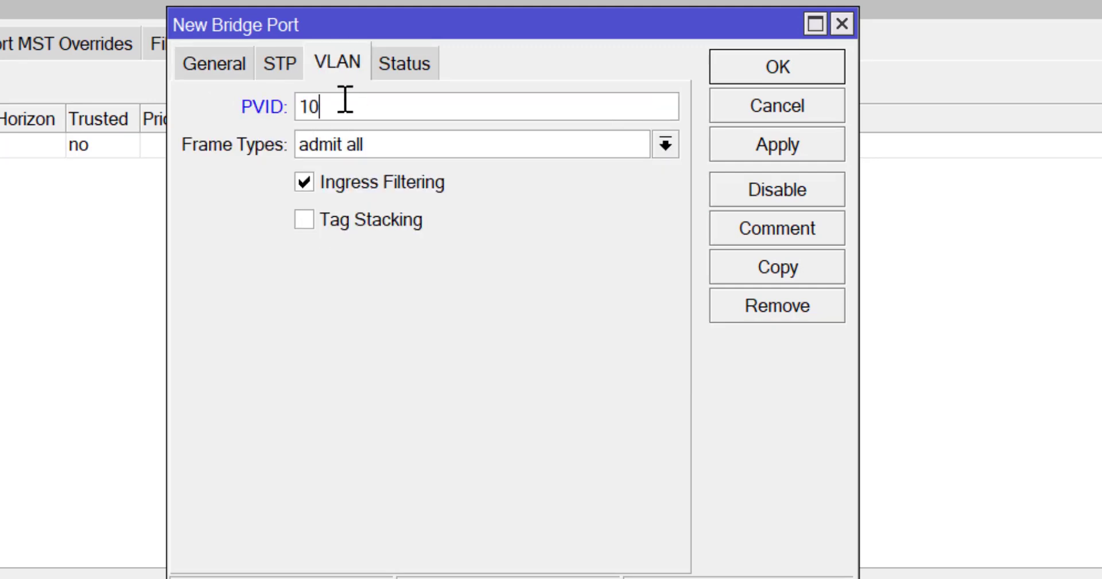
{"action": "left_click", "coordinate": [763, 141]}
{"action": "left_click", "coordinate": [758, 70]}
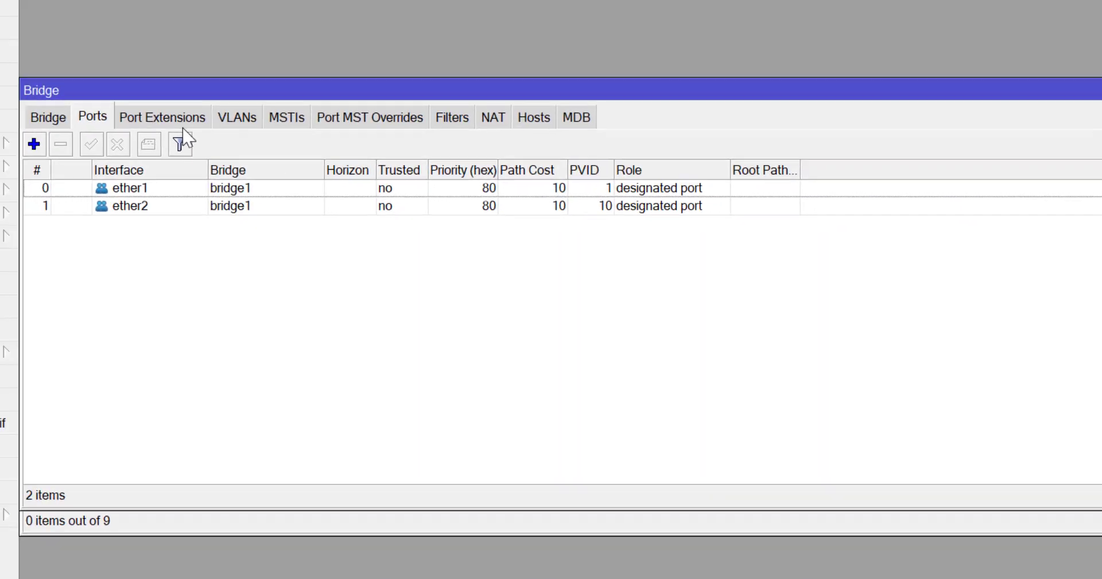
Add ether3 to bridge1 as a port with PVID 20
{"action": "left_click", "coordinate": [29, 144]}
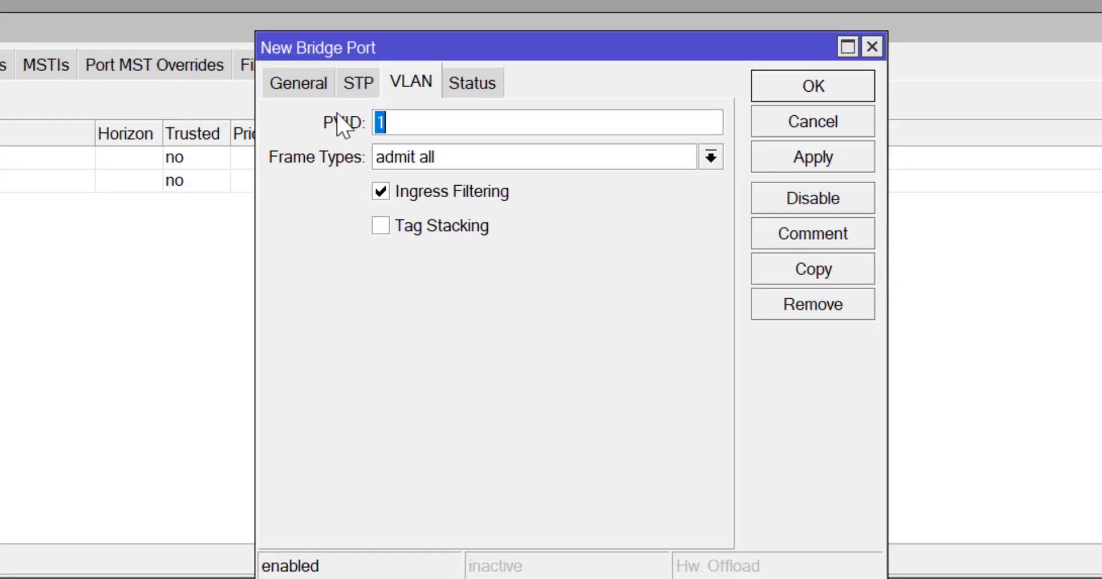
{"action": "left_click", "coordinate": [475, 130]}
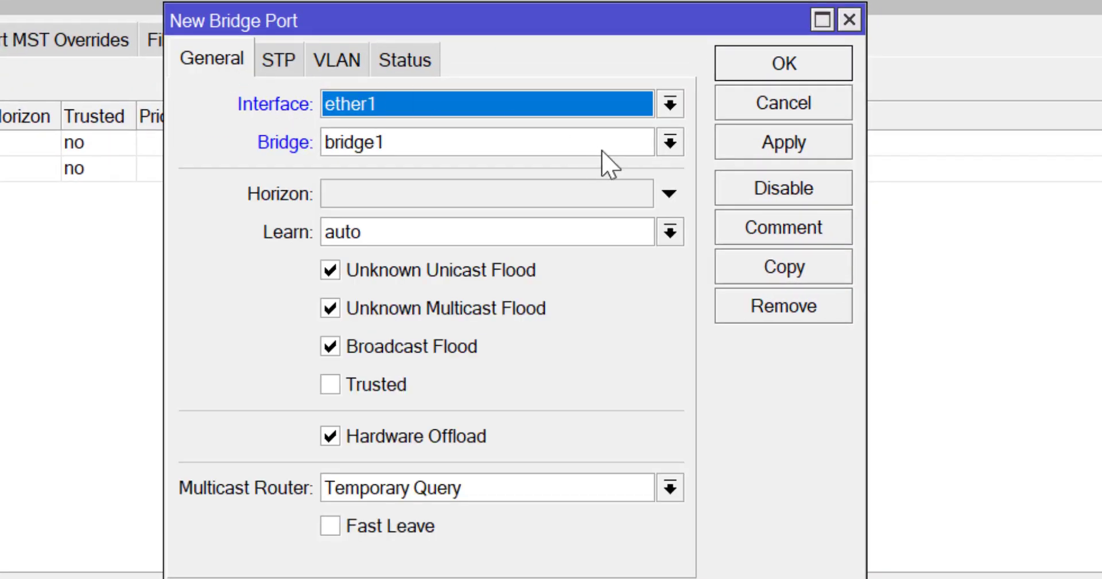
{"action": "left_click", "coordinate": [673, 106]}
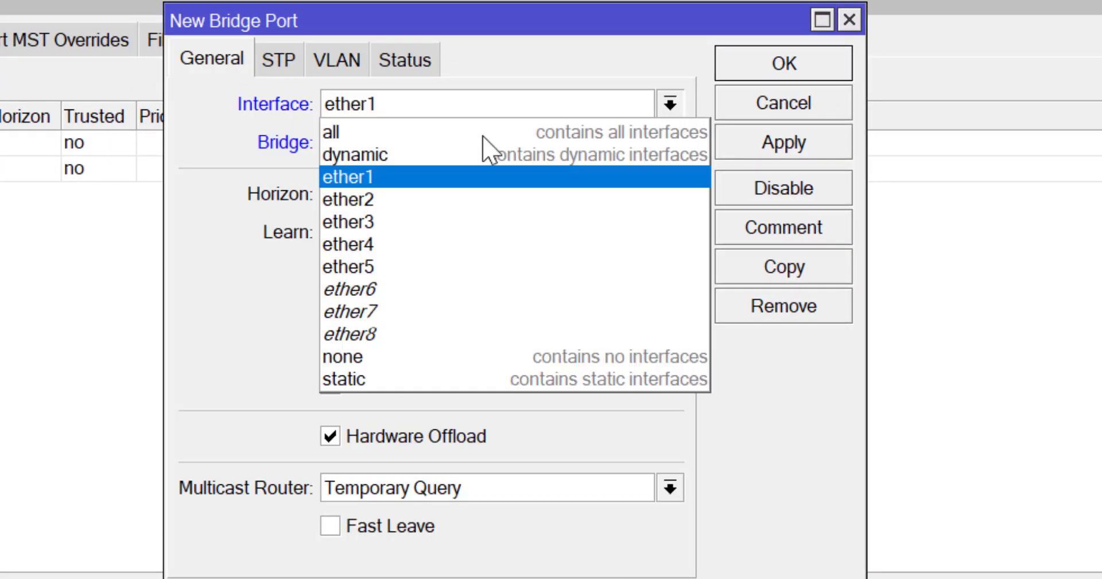
{"action": "left_click", "coordinate": [349, 224]}
{"action": "left_click", "coordinate": [347, 68]}
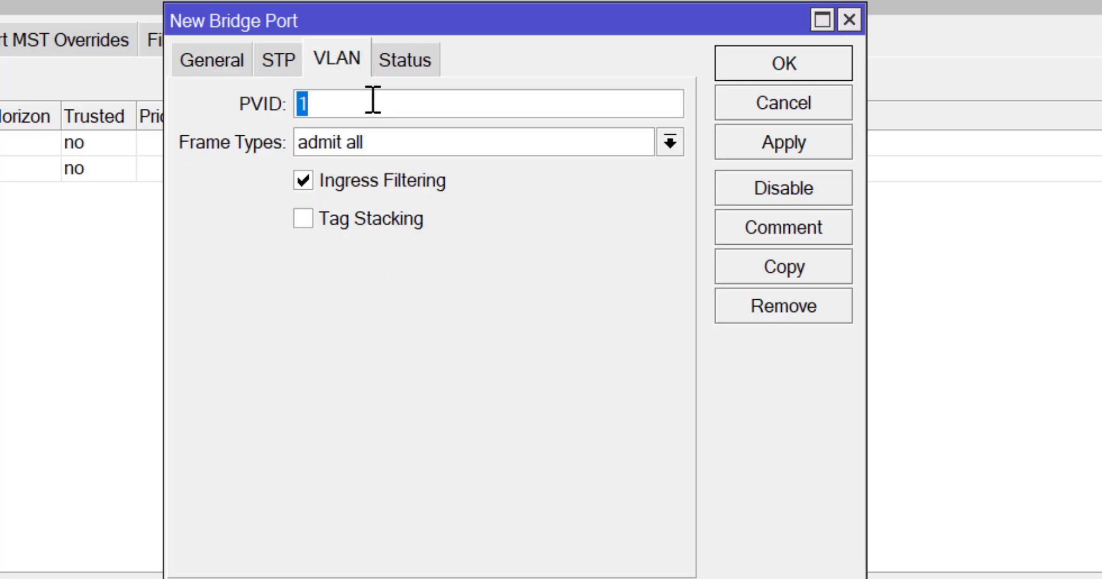
{"action": "type", "text": "20"}
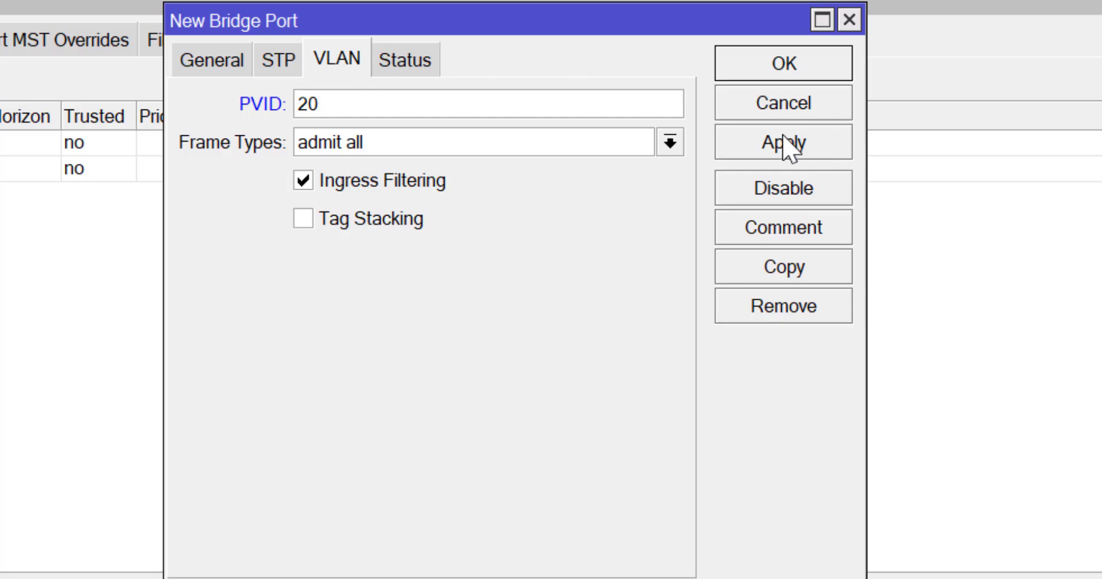
{"action": "left_click", "coordinate": [794, 66]}
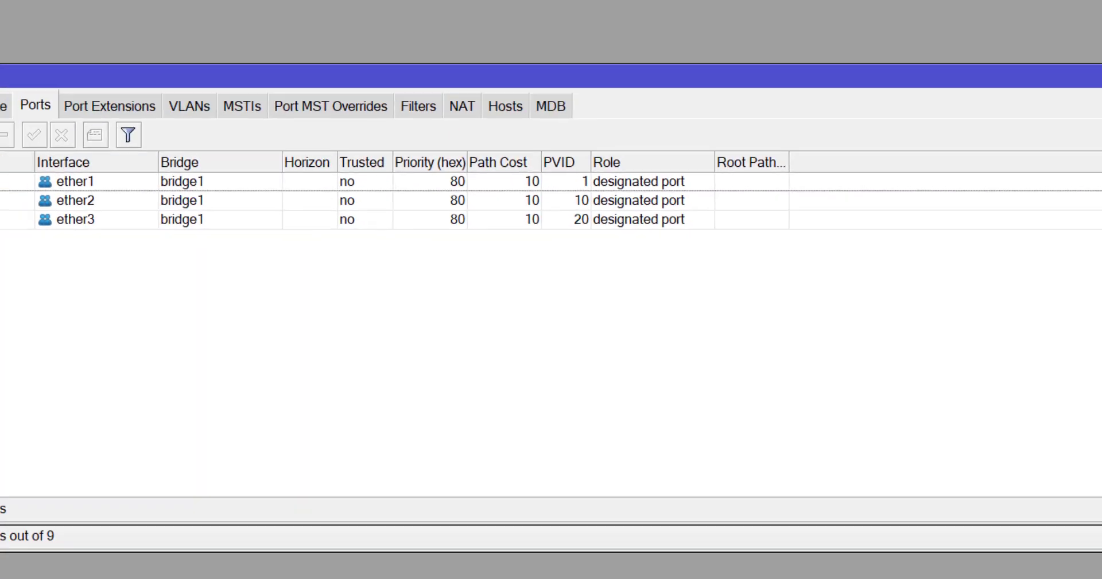
Add ether4 to bridge1 as a port with PVID 30
{"action": "left_click", "coordinate": [11, 135]}
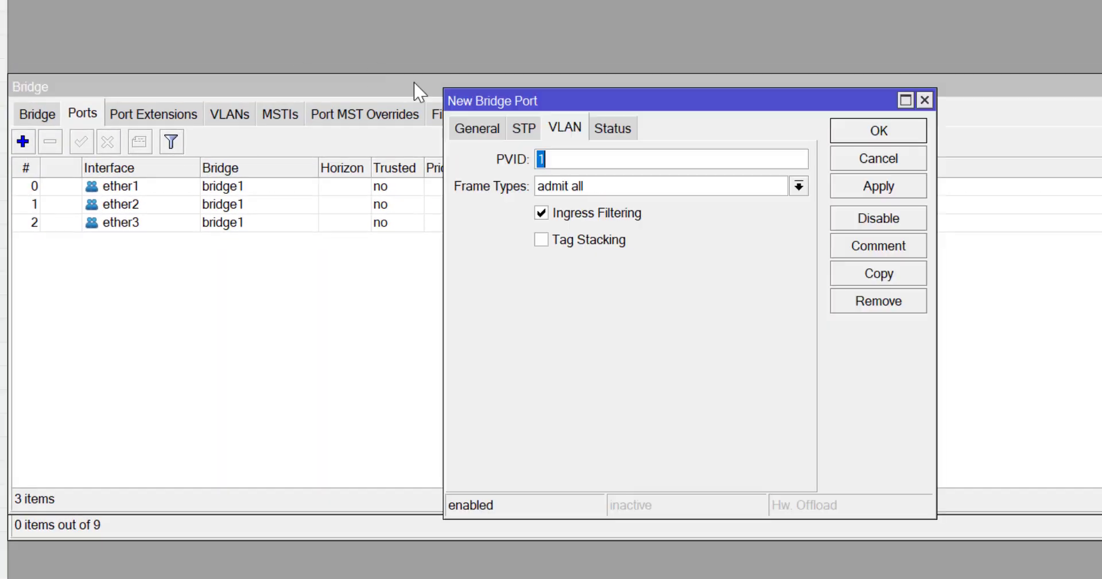
{"action": "left_click", "coordinate": [477, 127]}
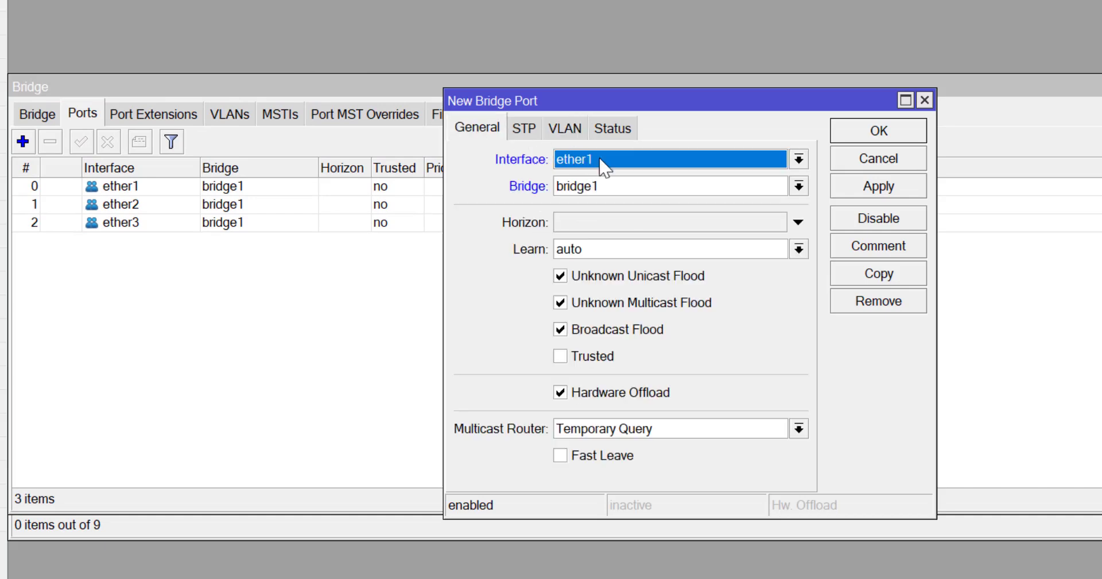
{"action": "left_click", "coordinate": [799, 160]}
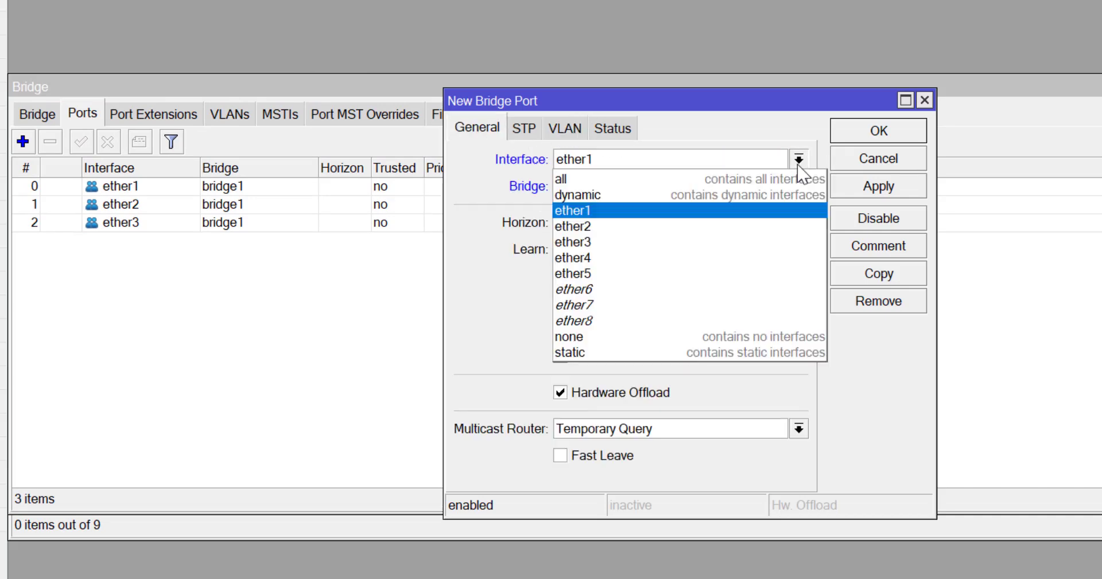
{"action": "left_click", "coordinate": [612, 265]}
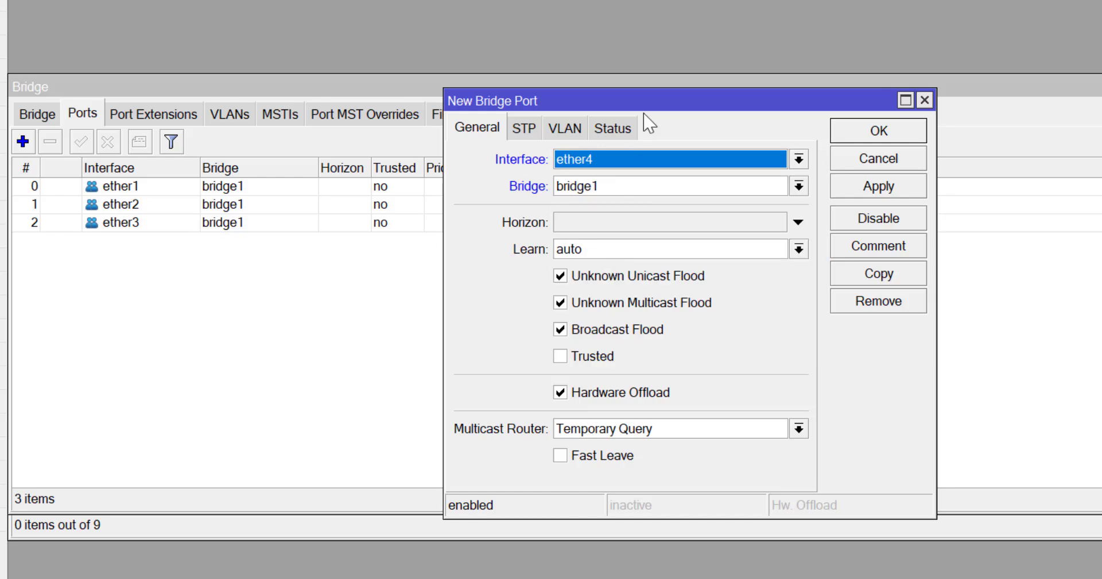
{"action": "left_click", "coordinate": [576, 128]}
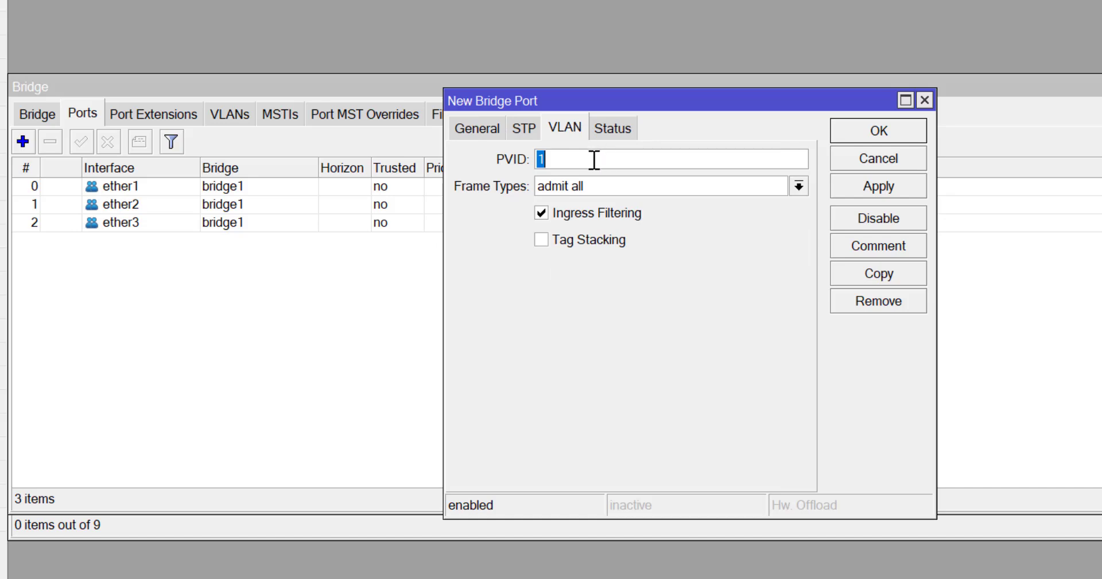
{"action": "type", "text": "30"}
{"action": "left_click", "coordinate": [914, 192]}
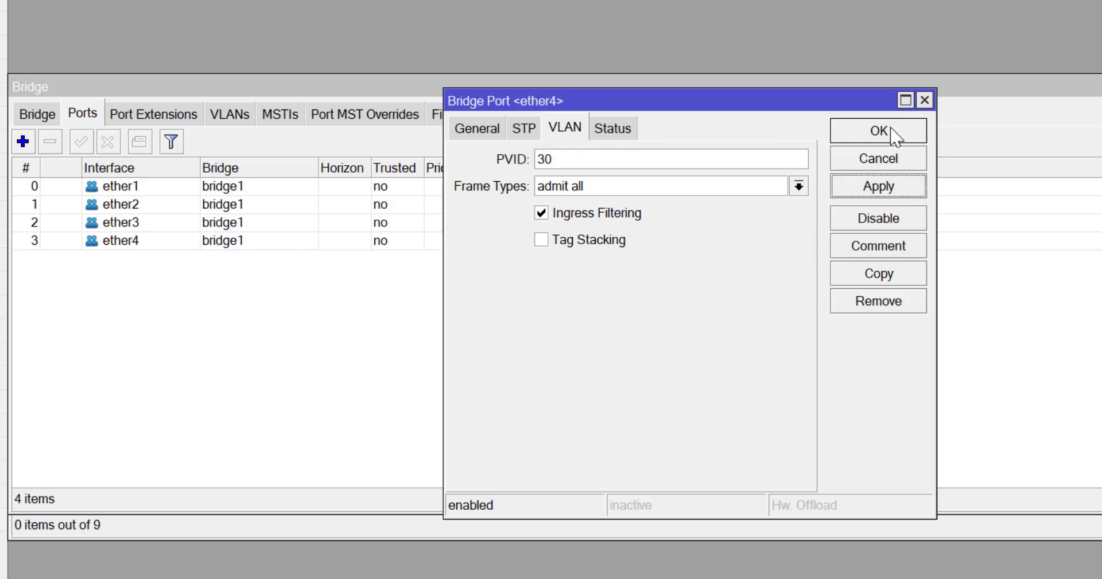
{"action": "left_click", "coordinate": [904, 134]}
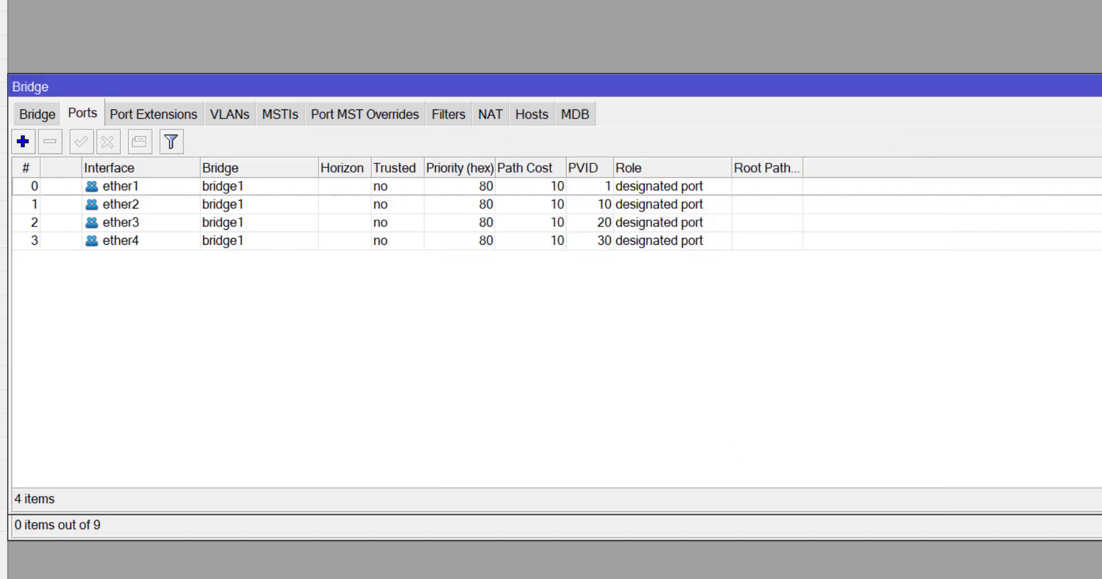
{"action": "left_click", "coordinate": [614, 517]}
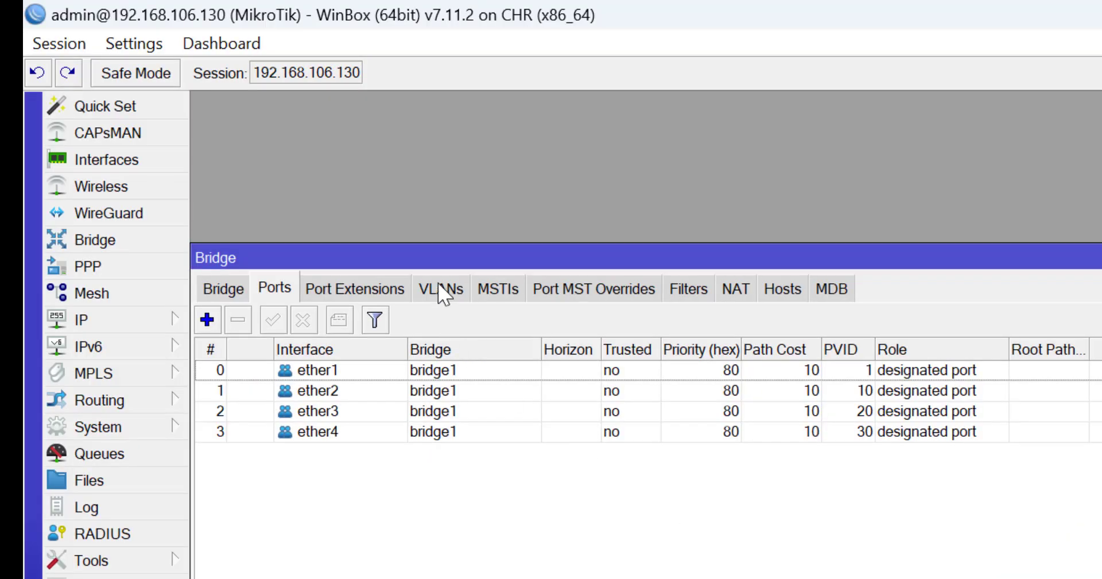
{"action": "left_click", "coordinate": [442, 292]}
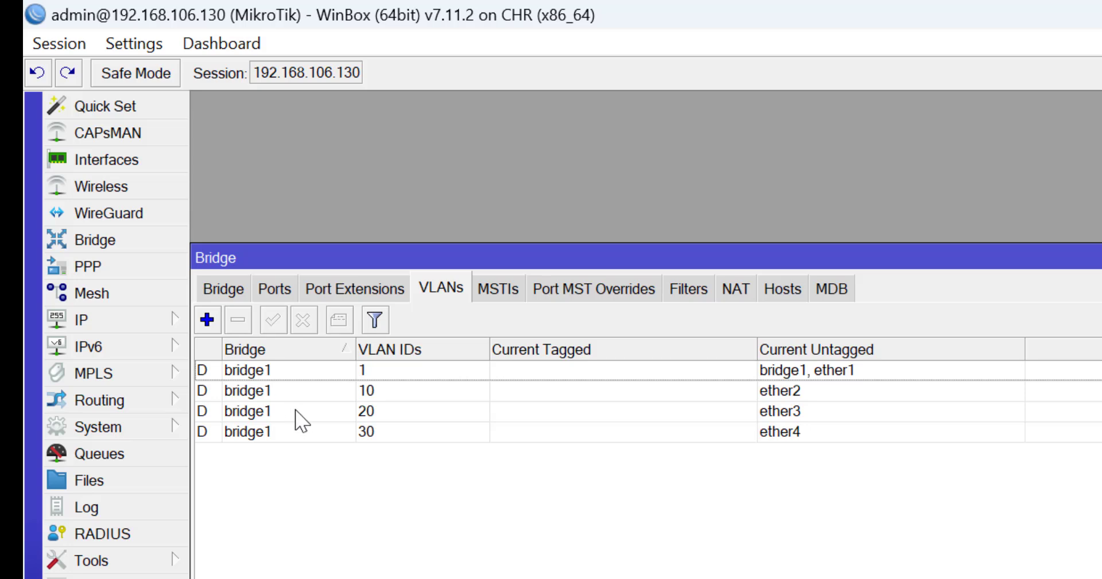
{"action": "left_click", "coordinate": [272, 392]}
{"action": "double_click", "coordinate": [272, 392]}
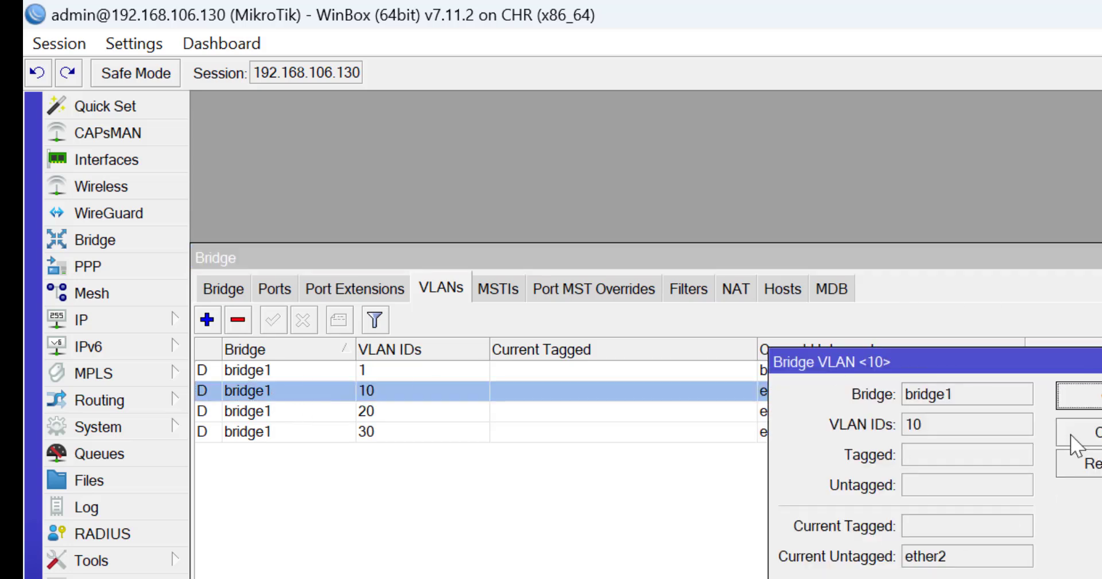
{"action": "left_click", "coordinate": [1087, 433]}
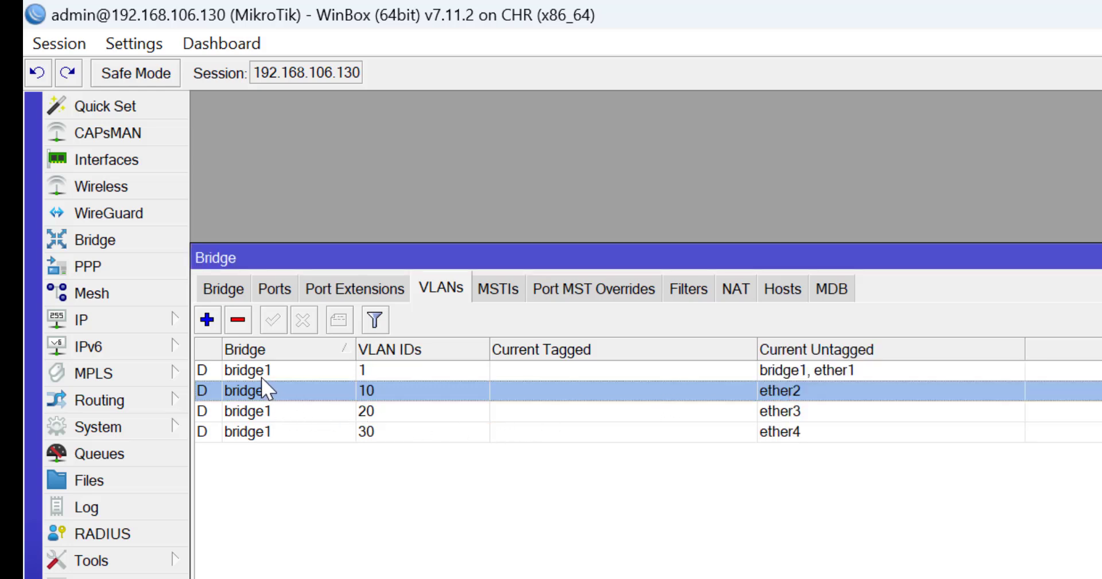
{"action": "left_click", "coordinate": [241, 411]}
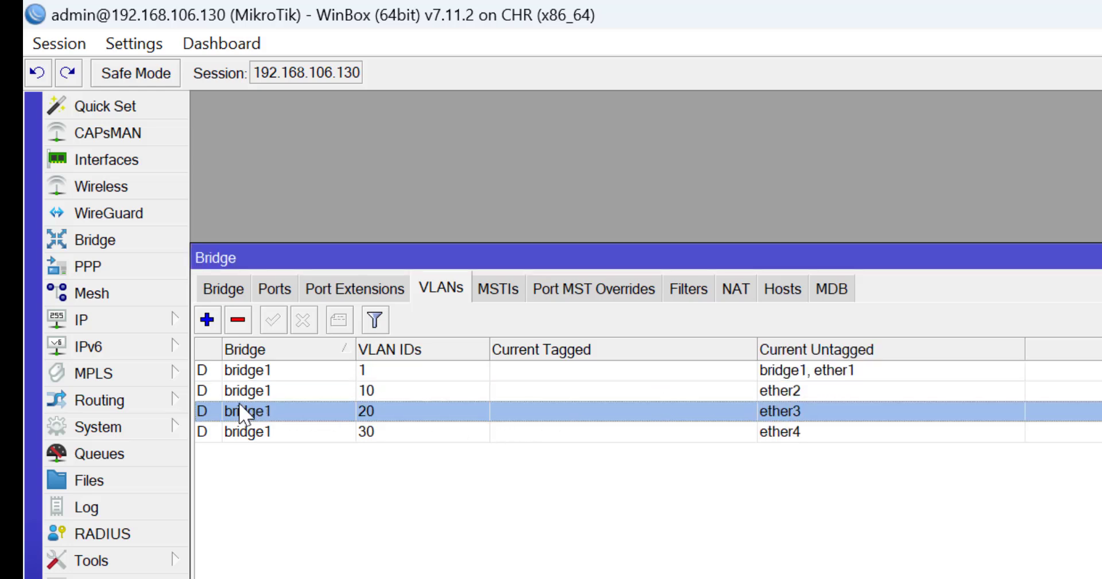
{"action": "left_click", "coordinate": [229, 374]}
{"action": "left_click", "coordinate": [241, 327]}
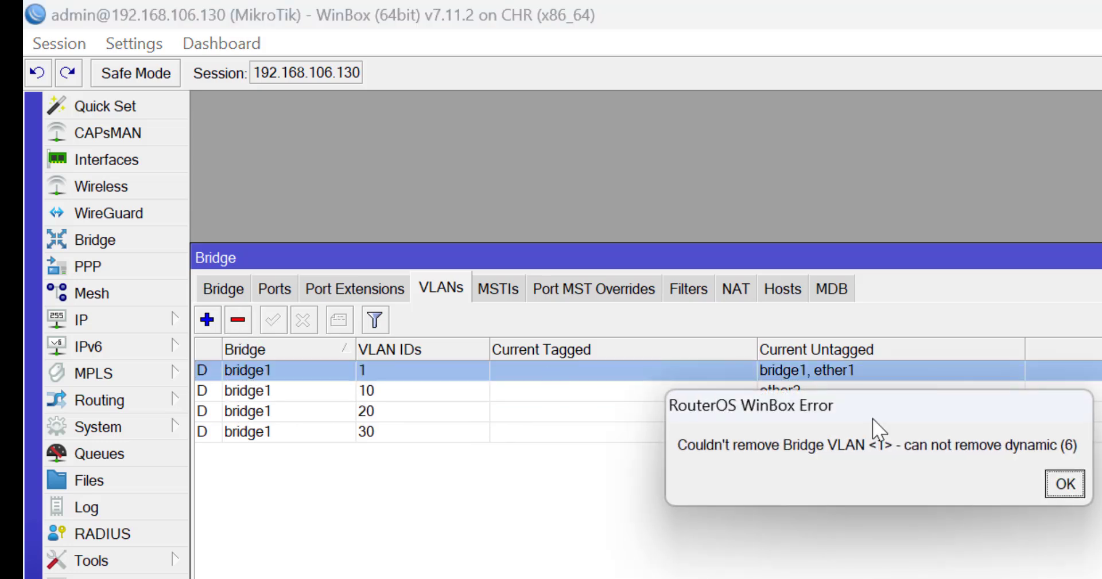
{"action": "left_click", "coordinate": [1068, 485]}
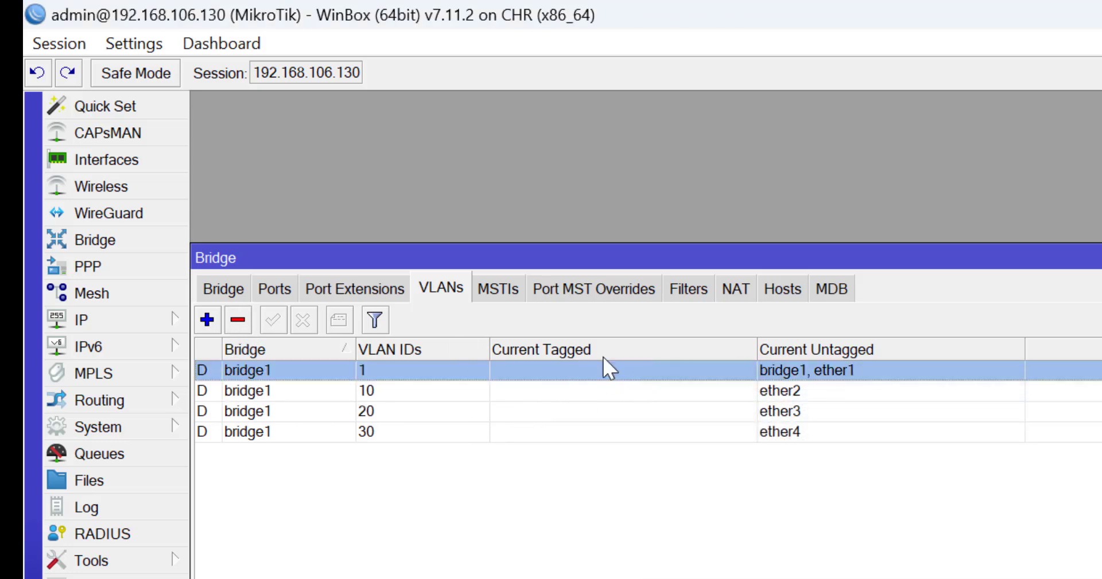
{"action": "left_click", "coordinate": [532, 519]}
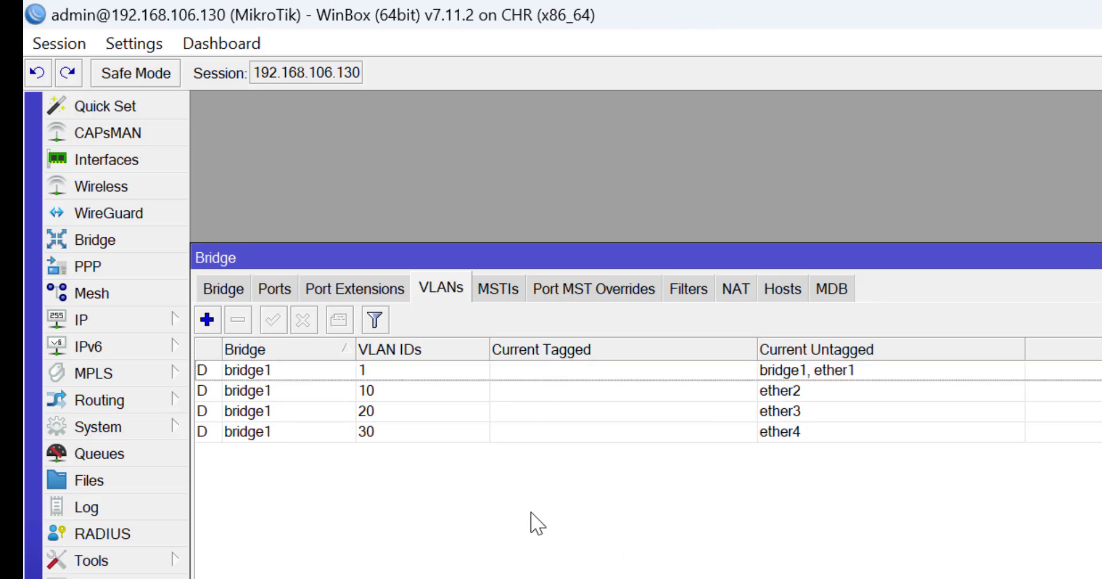
Add bridge VLAN 10, tagged on ether1 and untagged on ether2
{"action": "left_click", "coordinate": [207, 320]}
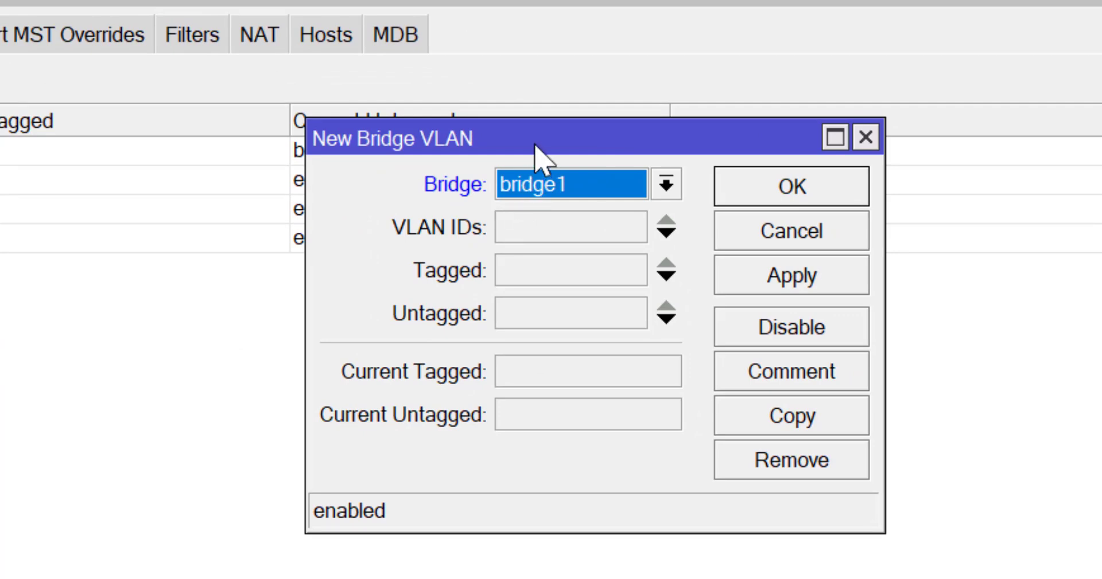
{"action": "left_click", "coordinate": [544, 241]}
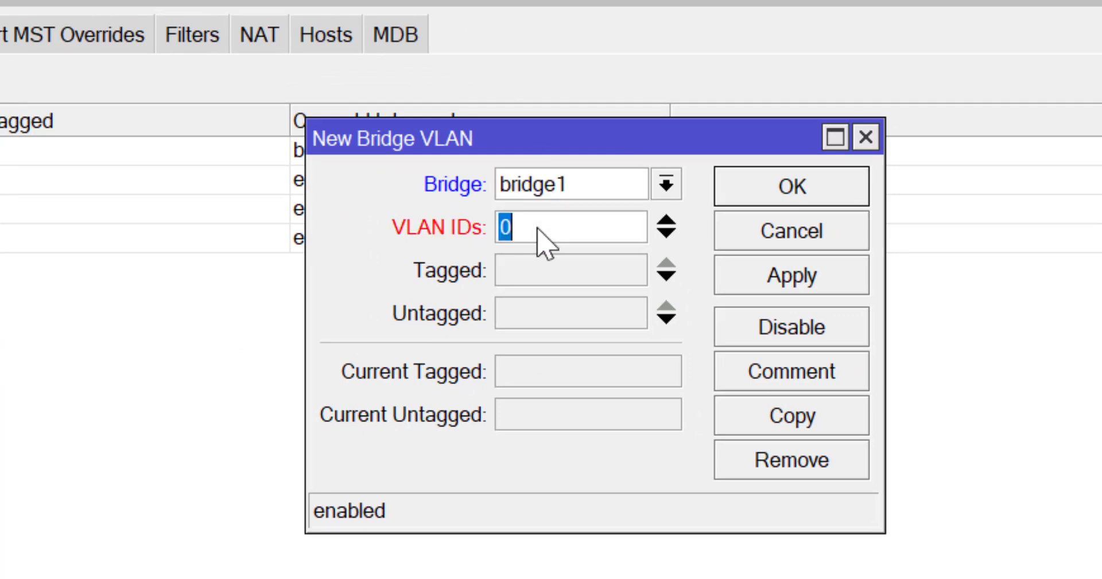
{"action": "type", "text": "1"}
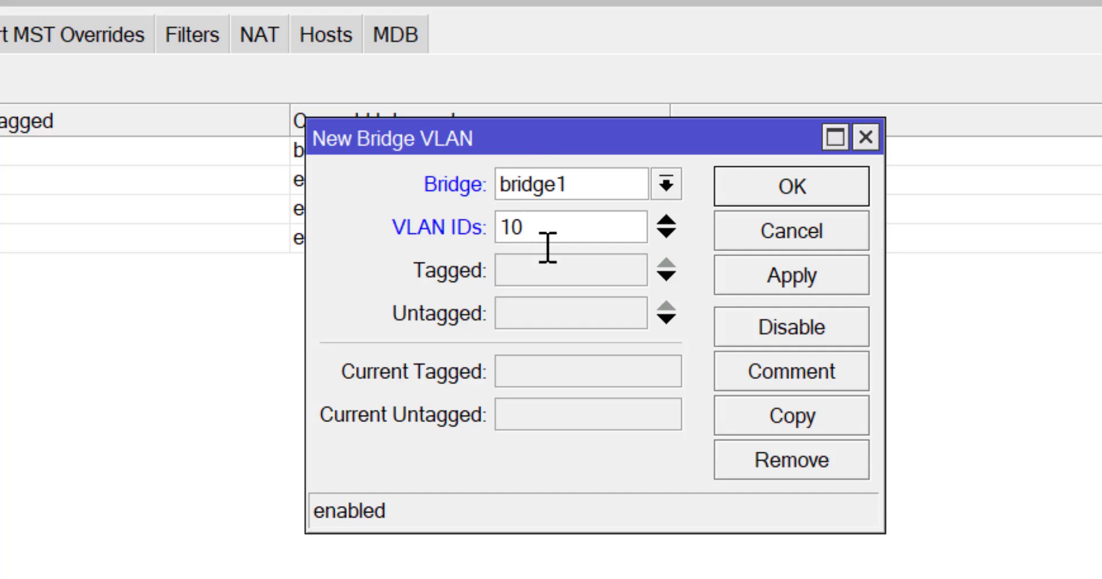
{"action": "left_click", "coordinate": [565, 275]}
{"action": "left_click", "coordinate": [586, 314]}
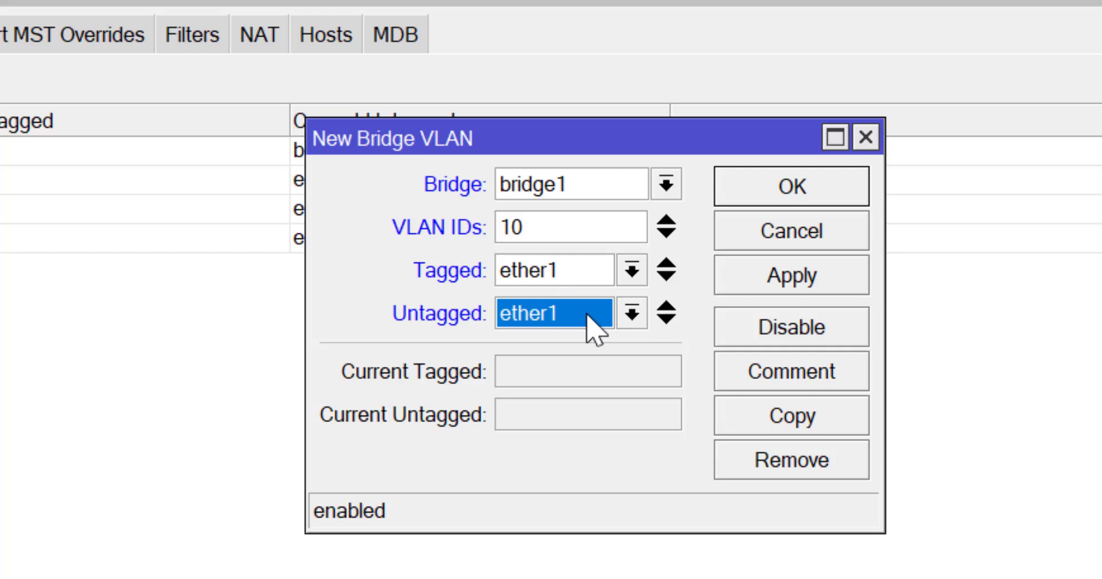
{"action": "left_click", "coordinate": [631, 313]}
{"action": "left_click", "coordinate": [545, 391]}
{"action": "left_click", "coordinate": [801, 284]}
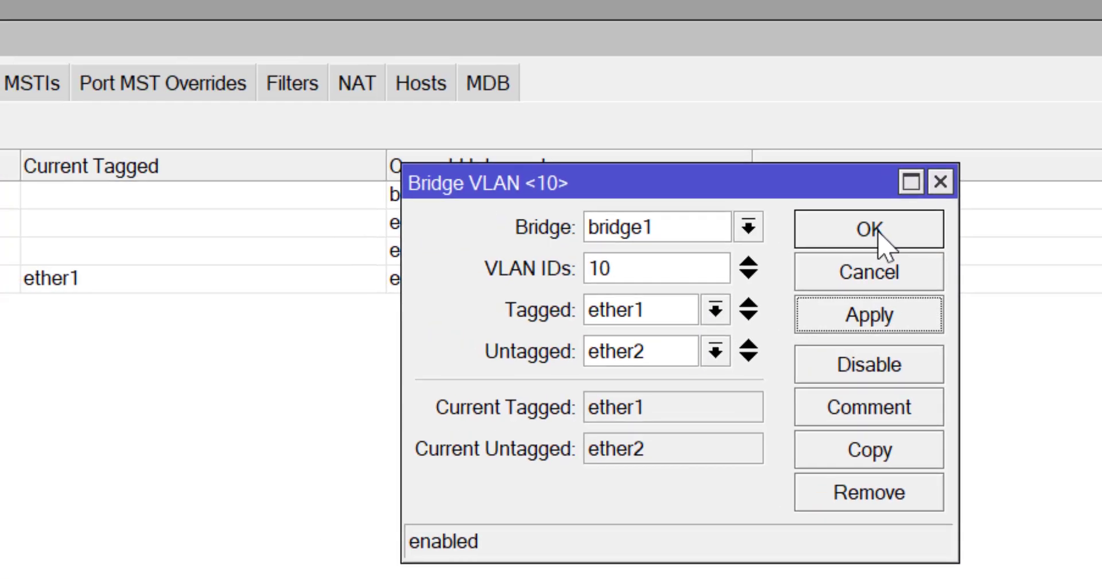
{"action": "left_click", "coordinate": [877, 235]}
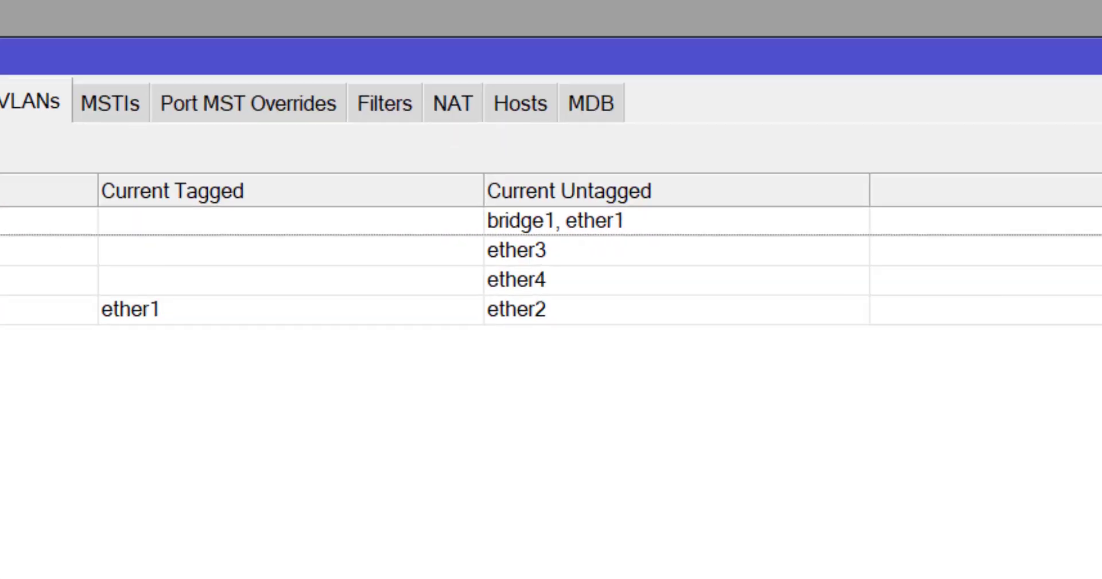
Add bridge VLAN 20, tagged on ether1 and untagged on ether3
{"action": "left_click", "coordinate": [205, 338]}
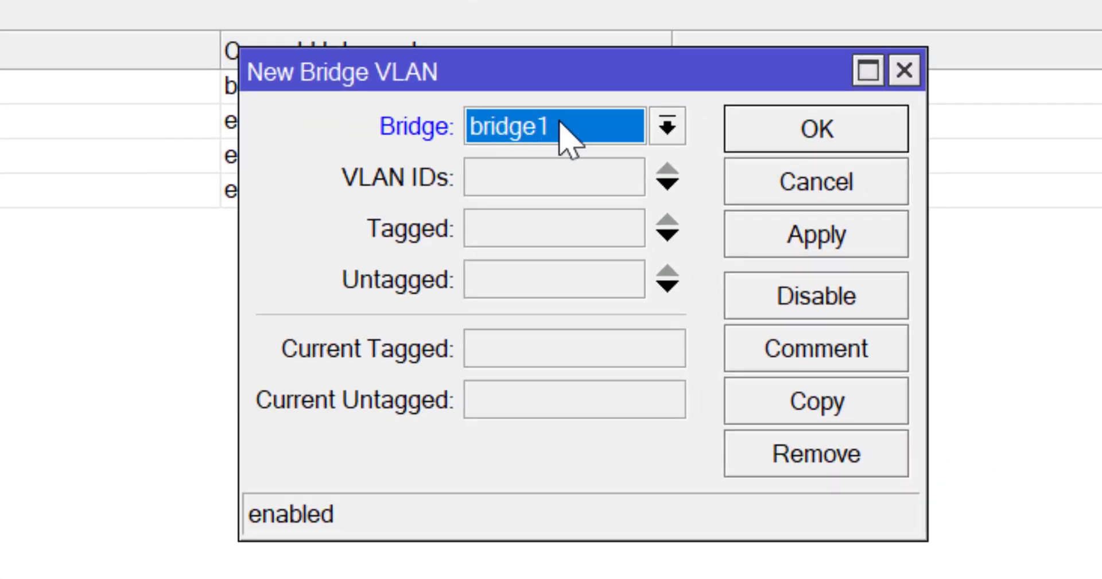
{"action": "left_click", "coordinate": [563, 179]}
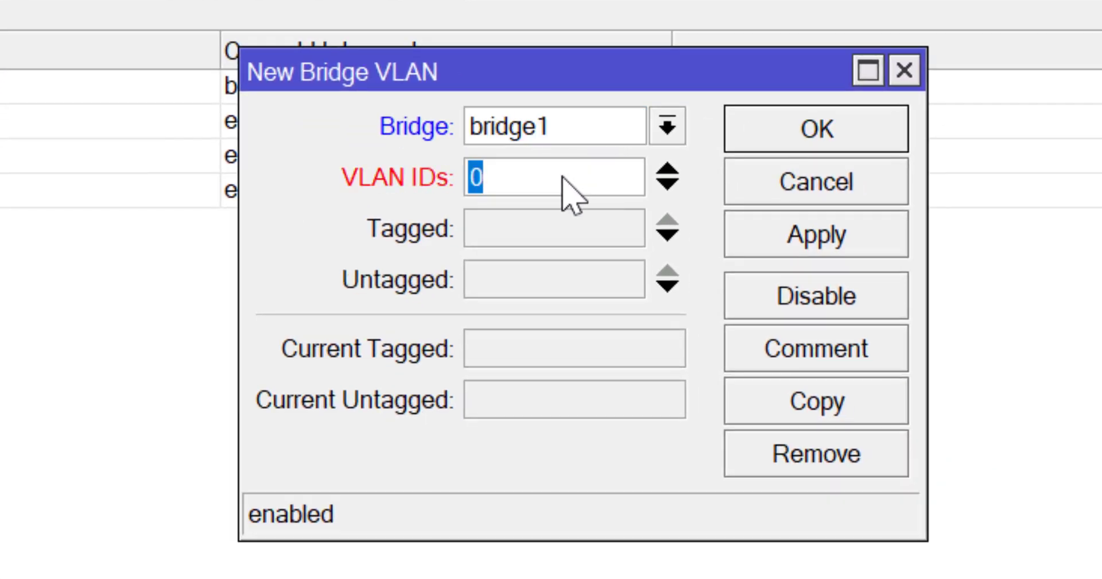
{"action": "type", "text": "20"}
{"action": "left_click", "coordinate": [566, 230]}
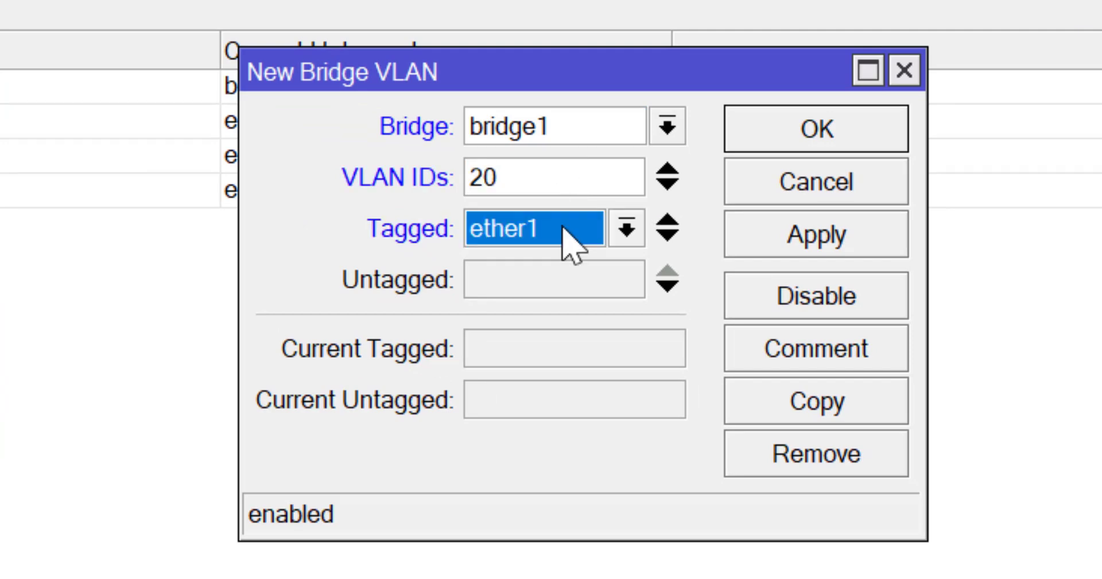
{"action": "left_click", "coordinate": [565, 290]}
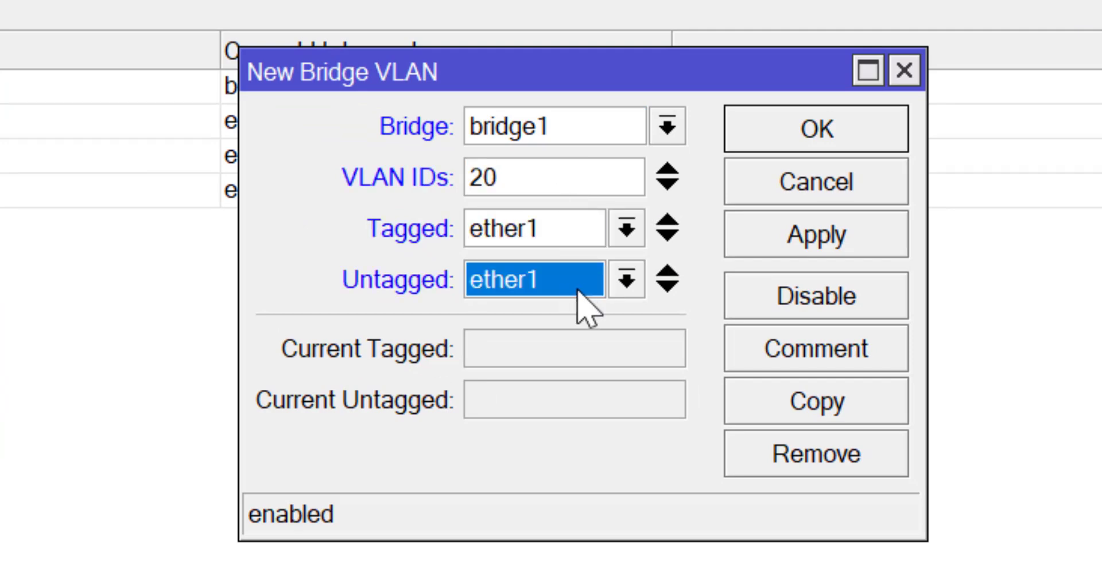
{"action": "left_click", "coordinate": [627, 281]}
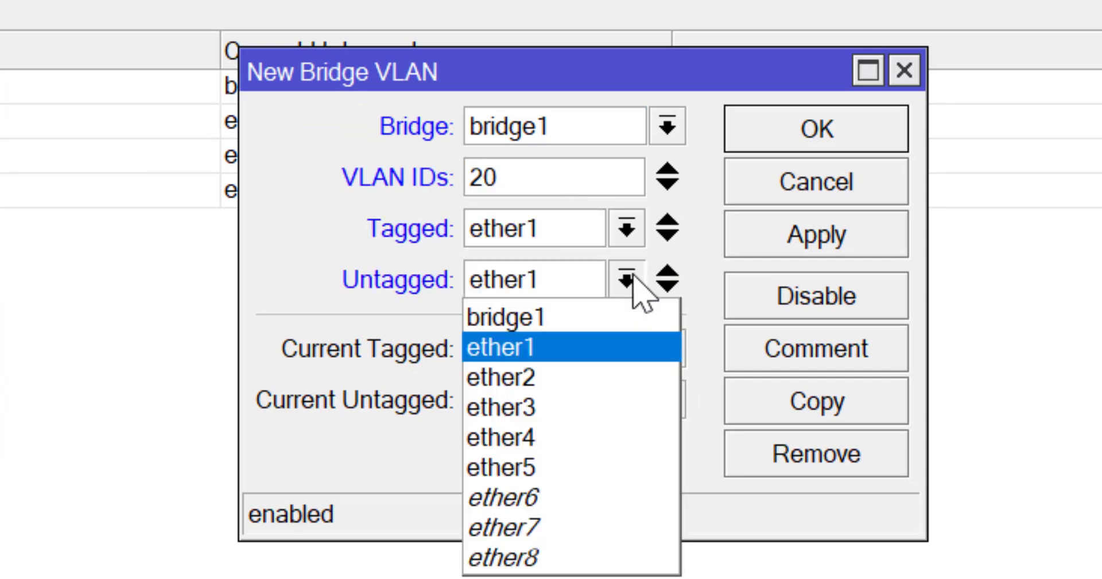
{"action": "left_click", "coordinate": [522, 407]}
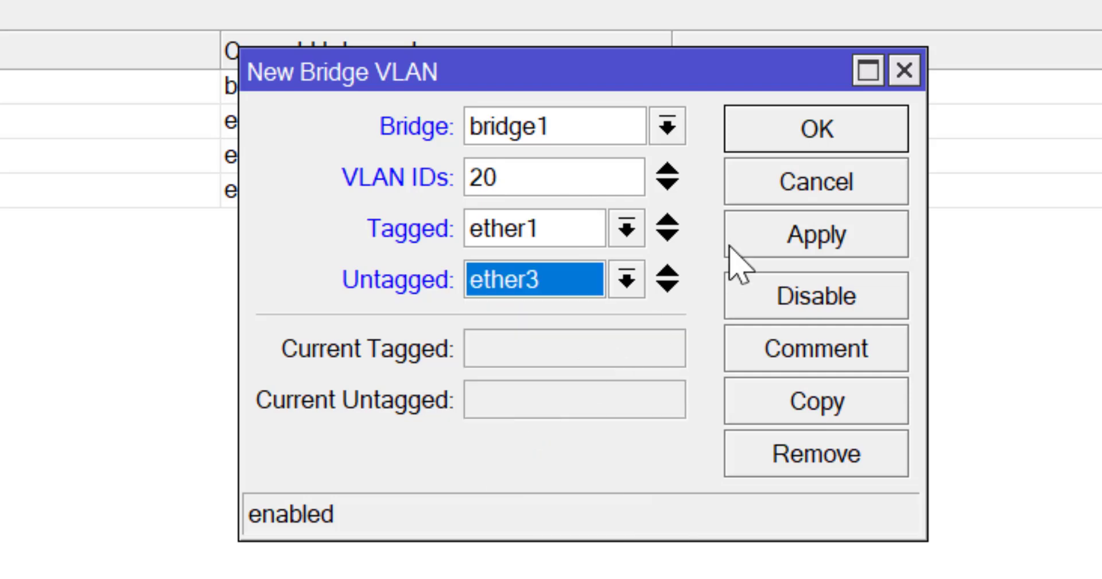
{"action": "left_click", "coordinate": [788, 230]}
{"action": "left_click", "coordinate": [746, 145]}
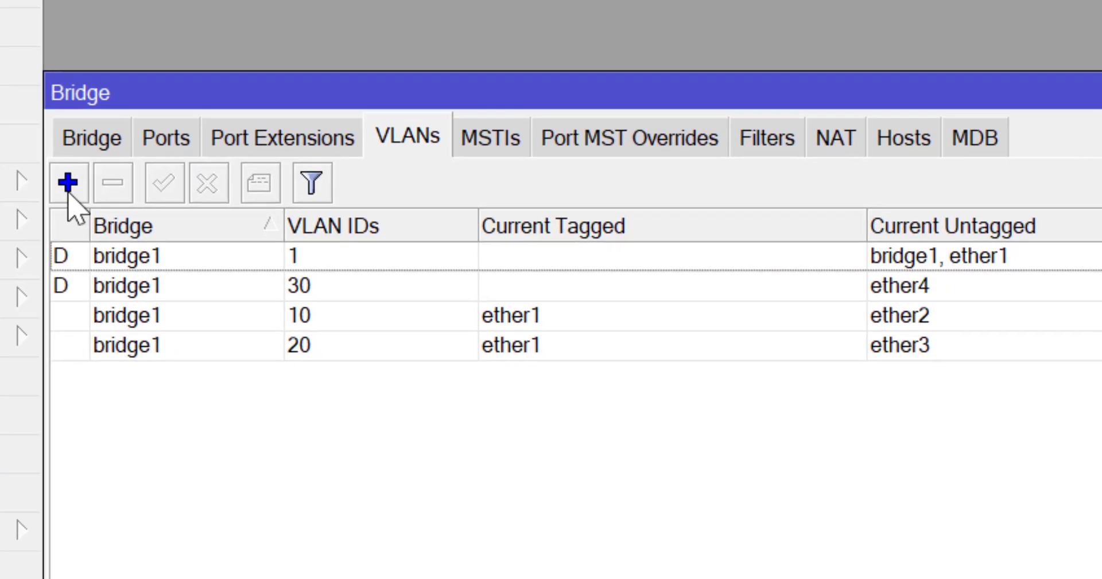
Add bridge VLAN 30, tagged on ether1 and untagged on ether4
{"action": "left_click", "coordinate": [101, 191]}
{"action": "left_click", "coordinate": [685, 210]}
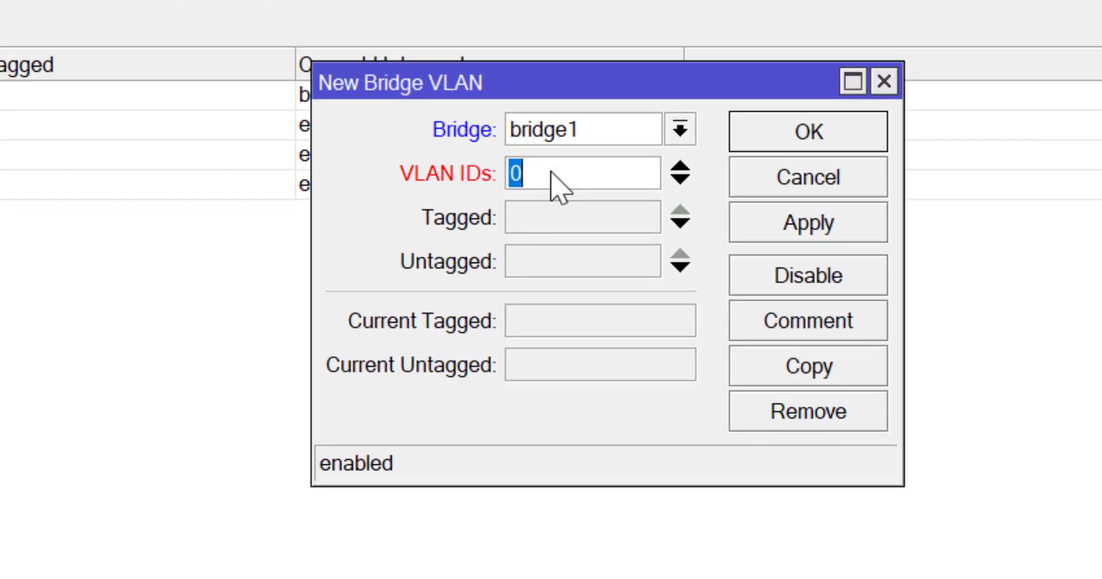
{"action": "type", "text": "30"}
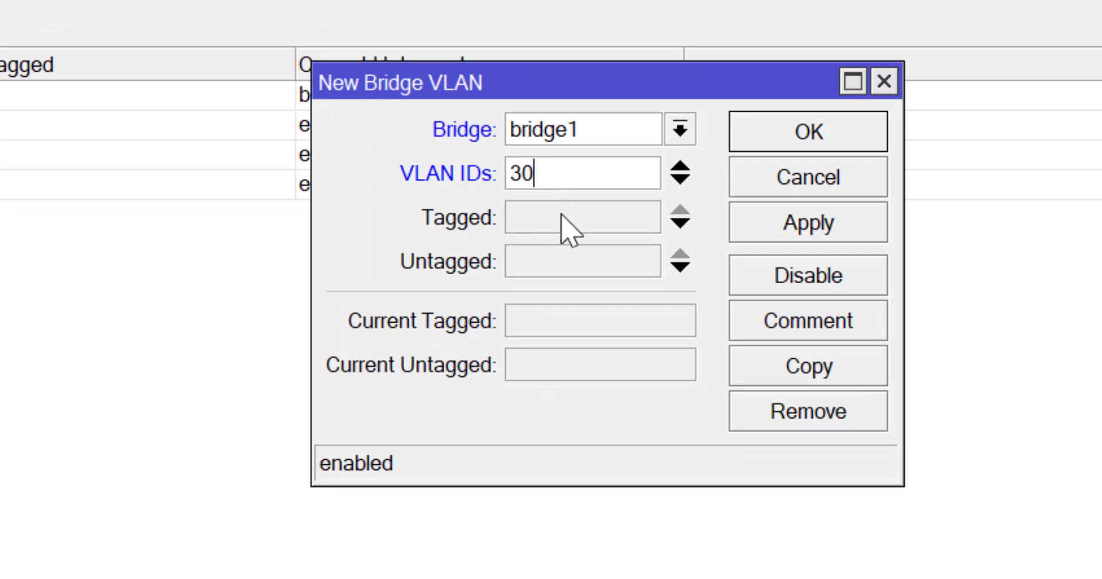
{"action": "left_click", "coordinate": [563, 220]}
{"action": "left_click", "coordinate": [571, 262]}
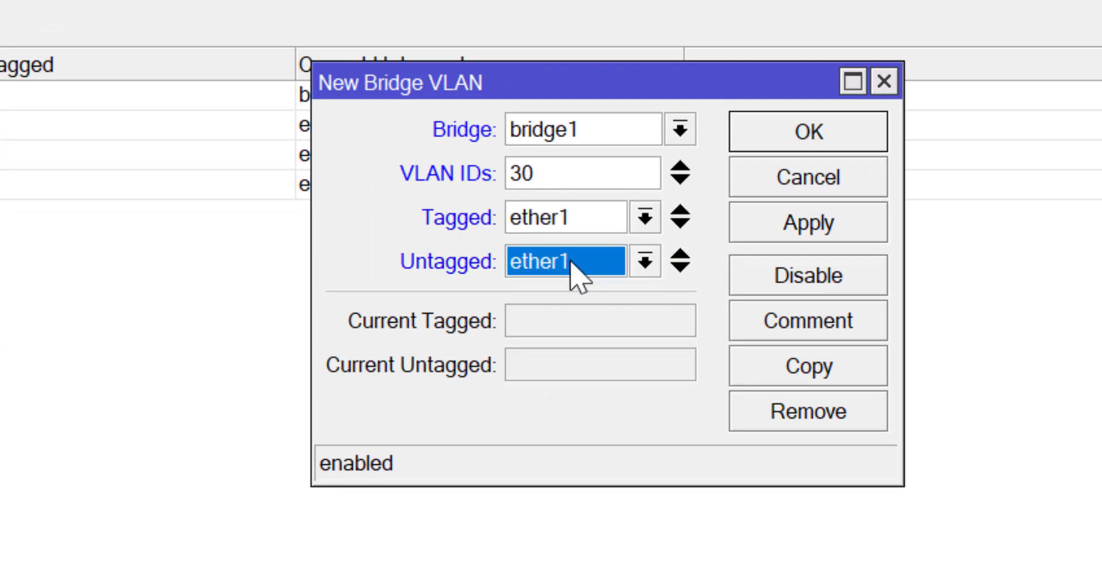
{"action": "left_click", "coordinate": [645, 262]}
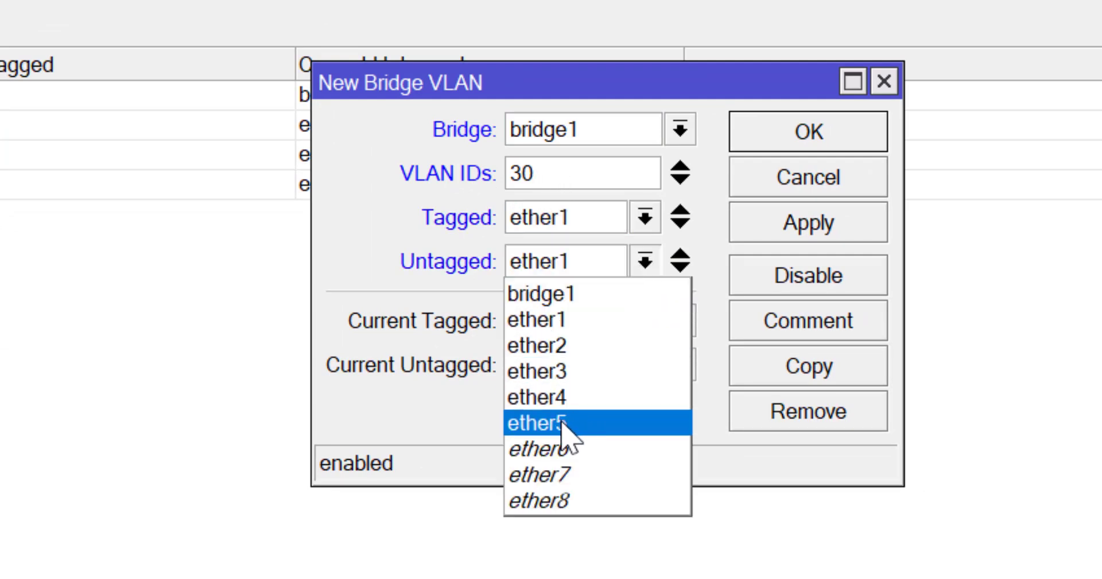
{"action": "left_click", "coordinate": [554, 399]}
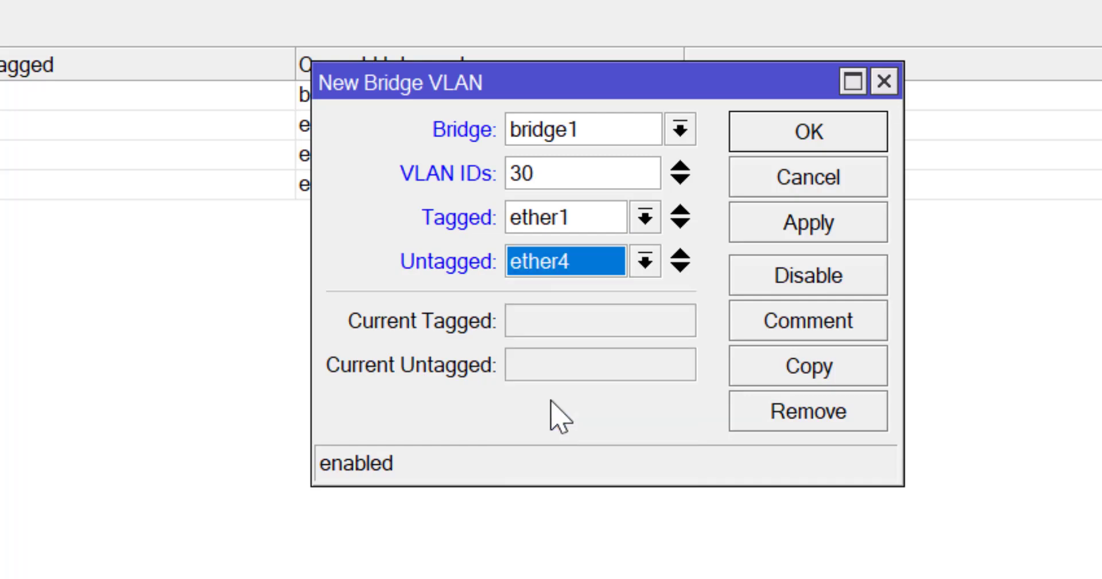
{"action": "left_click", "coordinate": [781, 226]}
{"action": "left_click", "coordinate": [808, 131]}
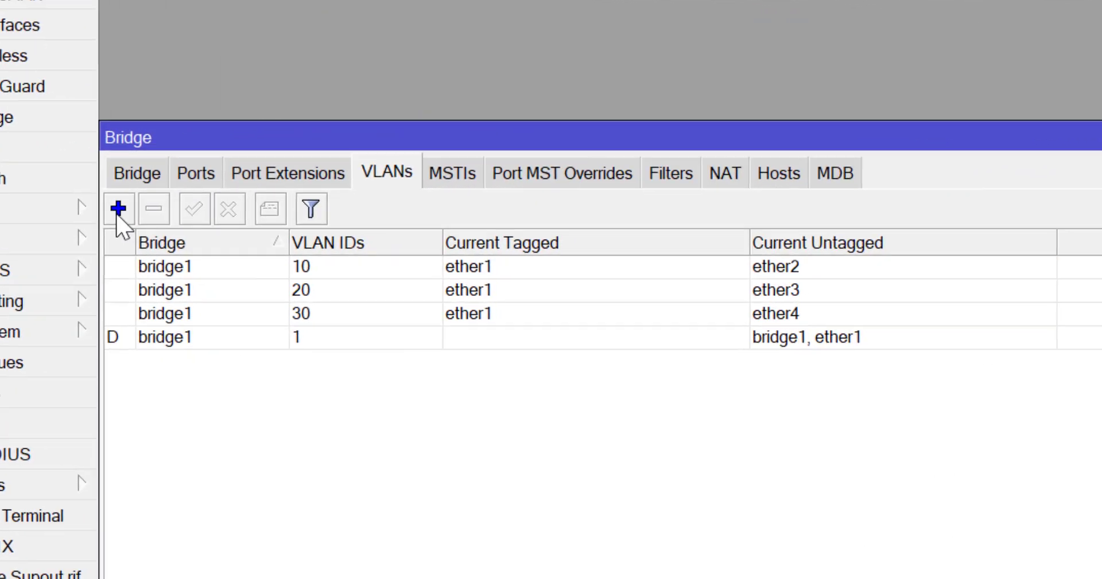
Add bridge VLAN 99 with ether1 and bridge1 as tagged ports
{"action": "left_click", "coordinate": [115, 209]}
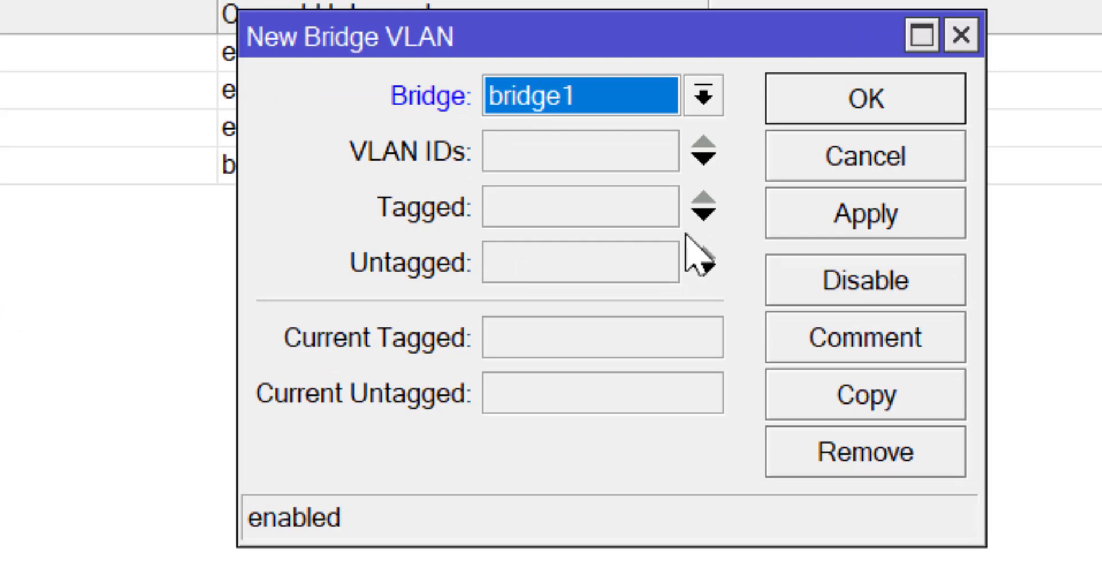
{"action": "left_click", "coordinate": [510, 159]}
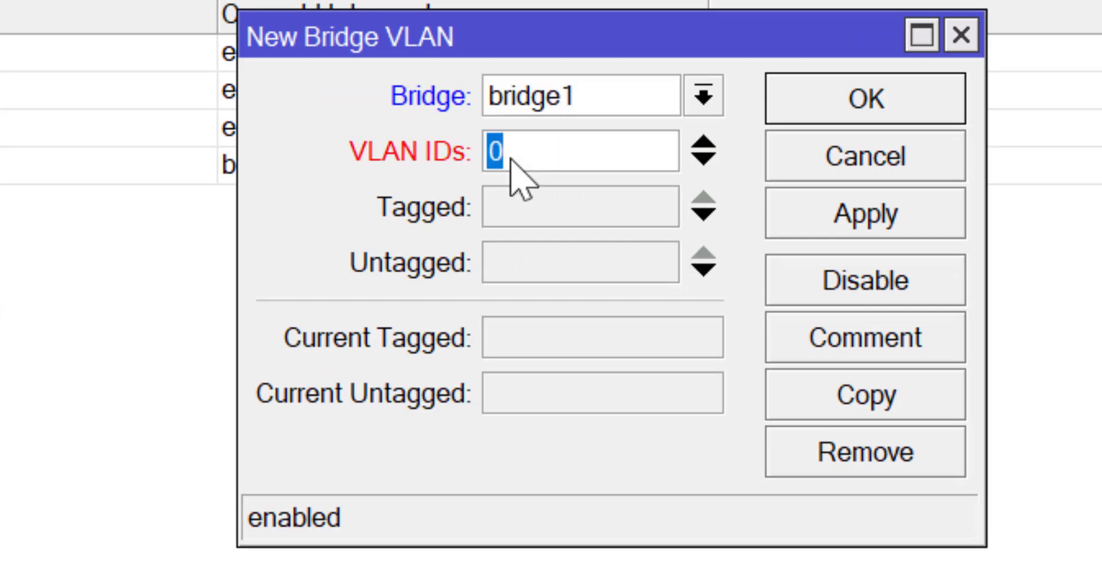
{"action": "type", "text": "99"}
{"action": "left_click", "coordinate": [631, 210]}
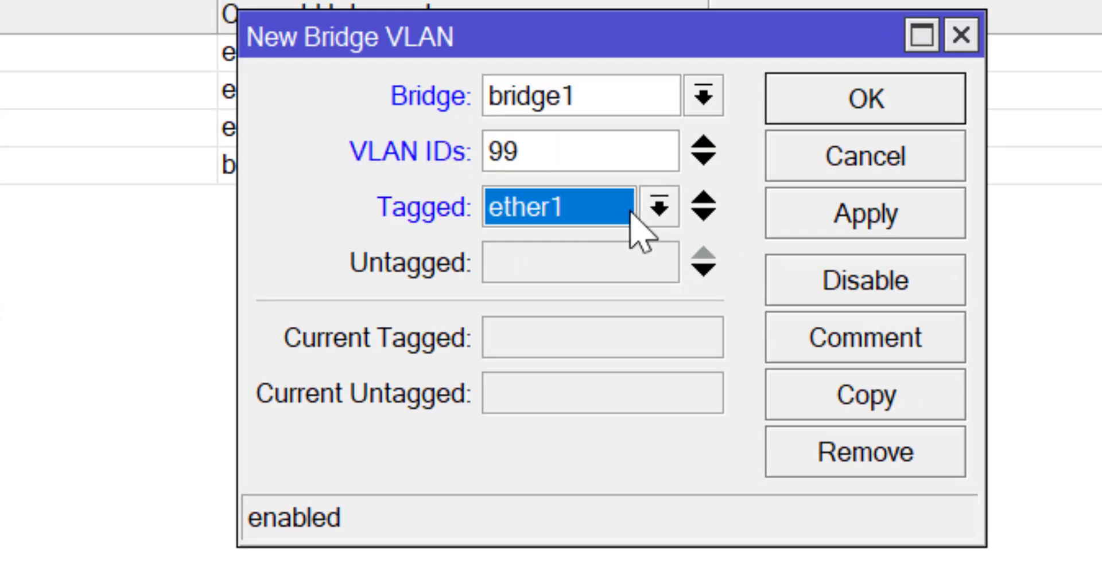
{"action": "left_click", "coordinate": [701, 221]}
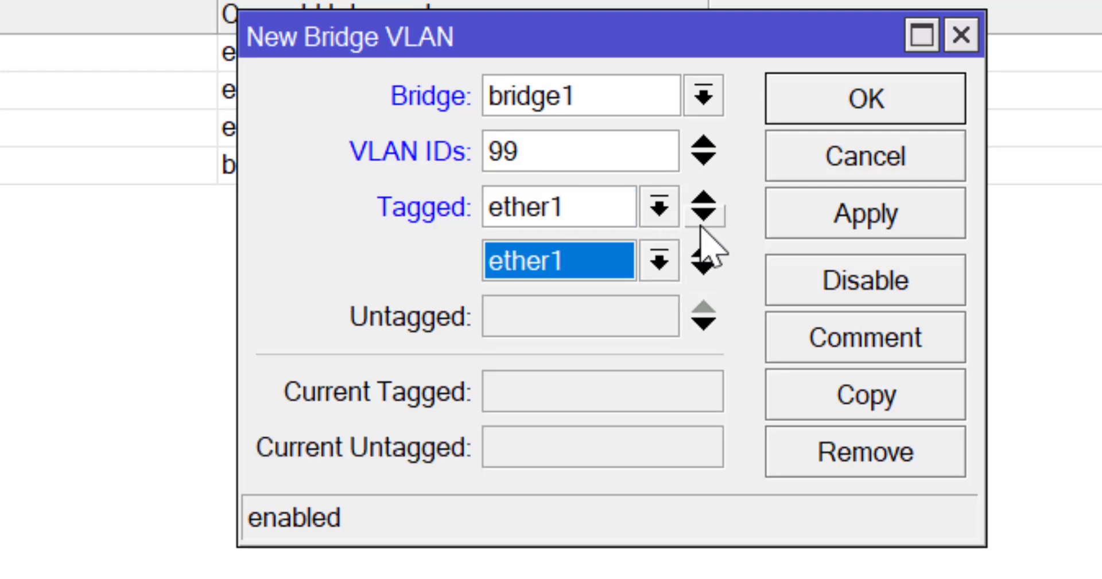
{"action": "left_click", "coordinate": [654, 259]}
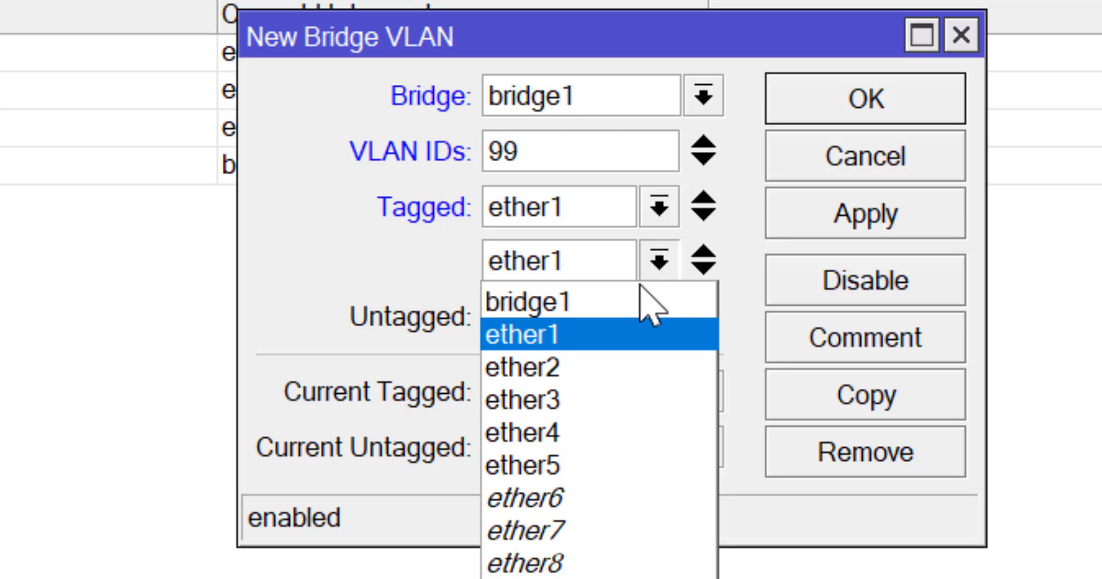
{"action": "left_click", "coordinate": [562, 301]}
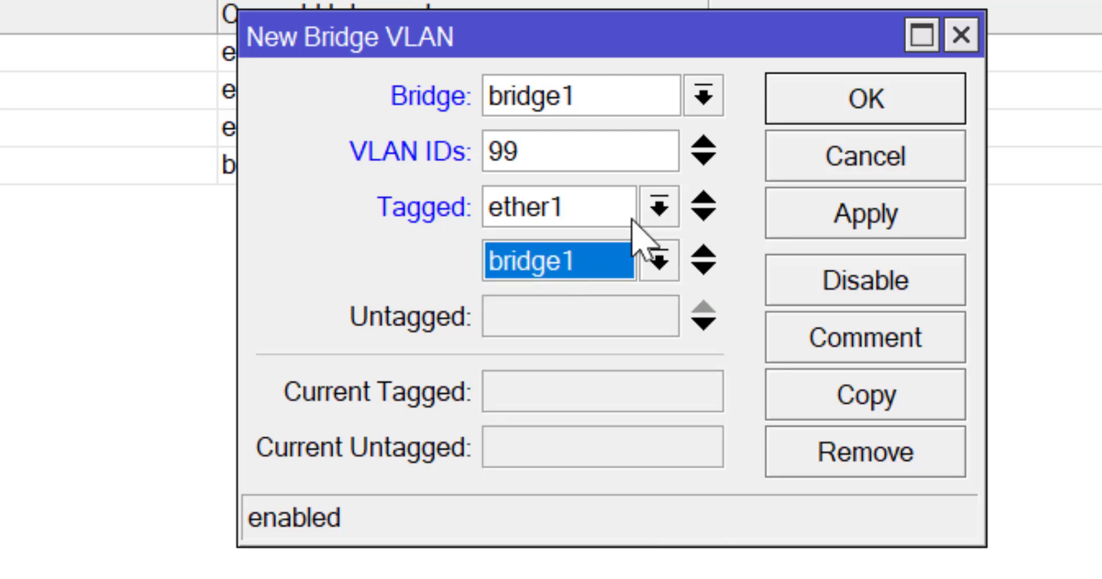
{"action": "left_click", "coordinate": [897, 240]}
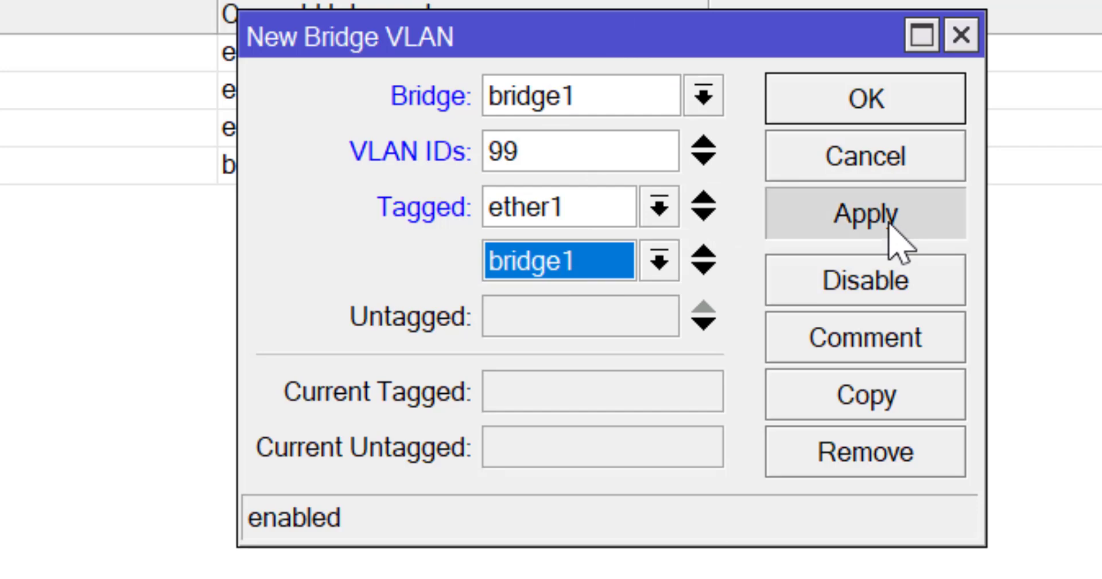
{"action": "left_click", "coordinate": [866, 130]}
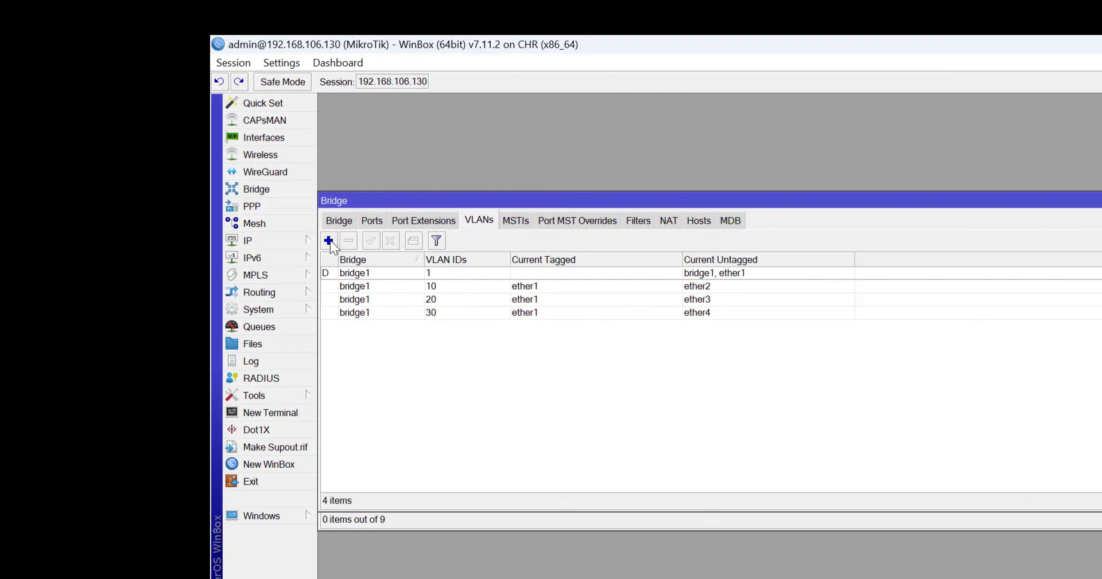
Create VLAN interface vlan99 with VLAN ID 99 on ether1
{"action": "left_click", "coordinate": [329, 240]}
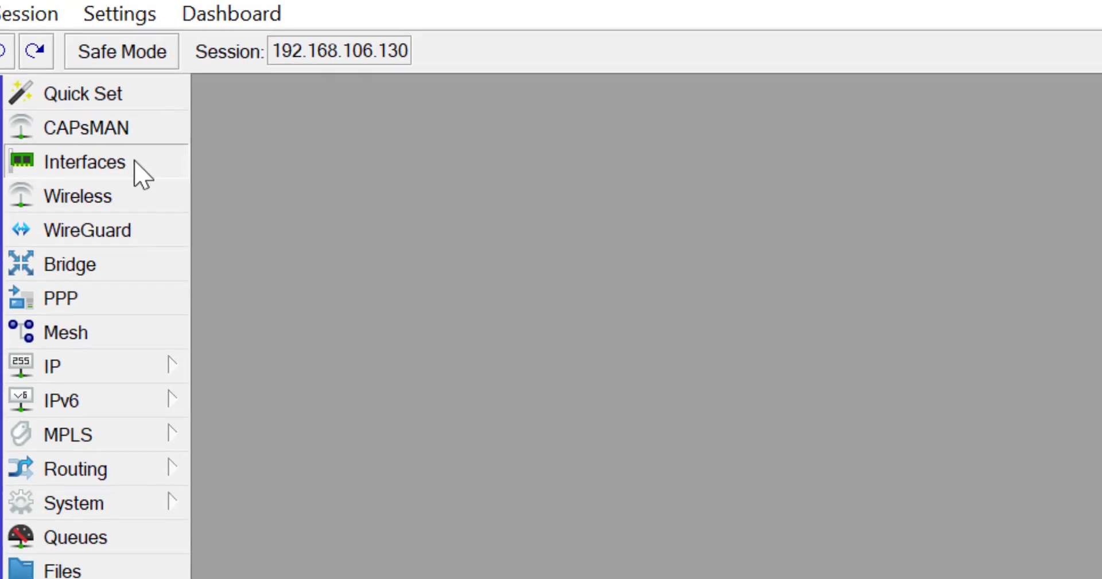
{"action": "left_click", "coordinate": [141, 175]}
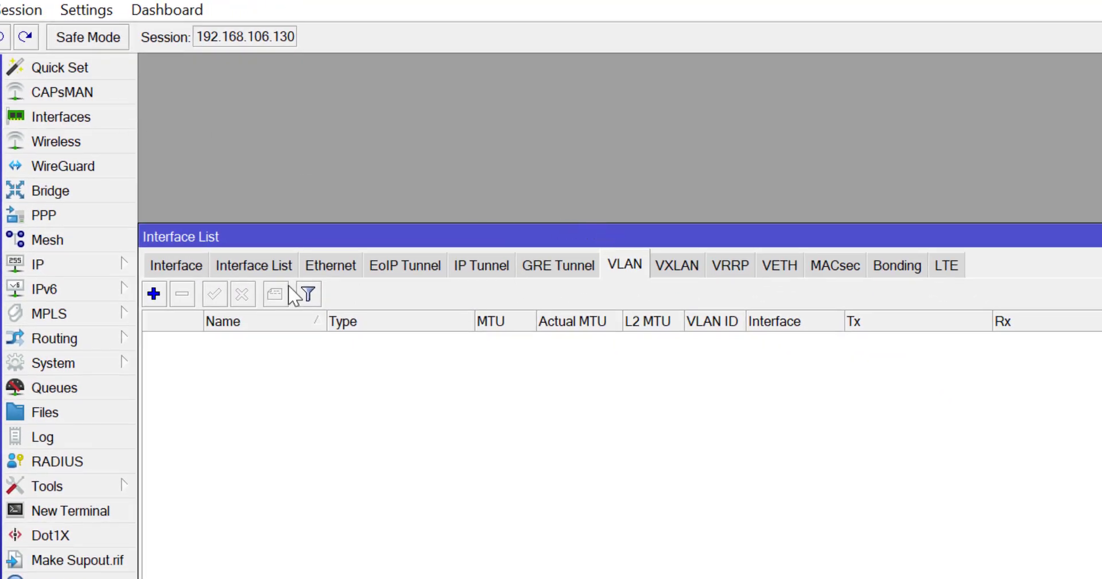
{"action": "left_click", "coordinate": [153, 294]}
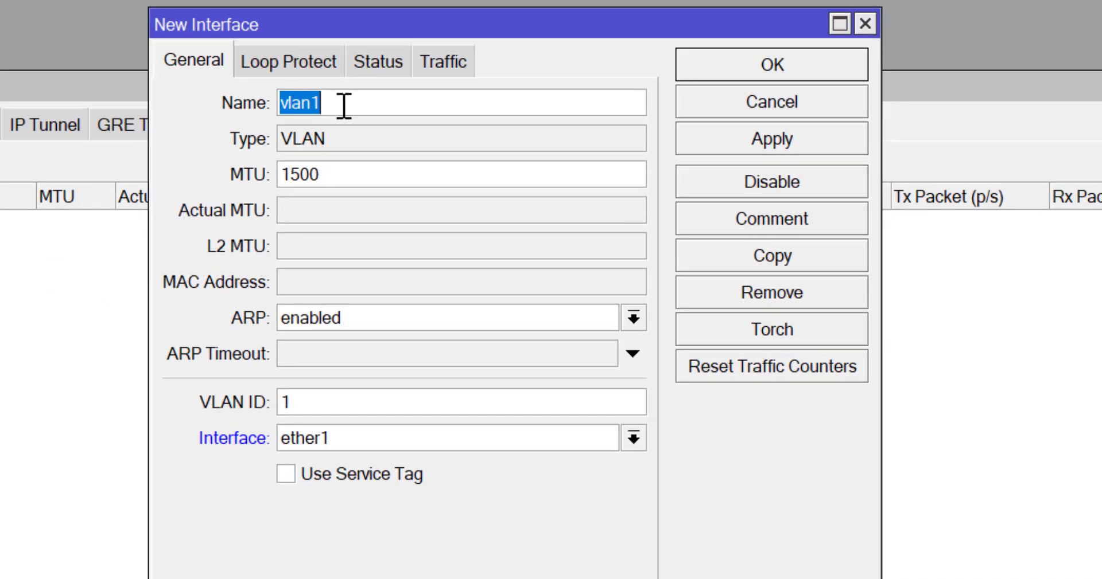
{"action": "left_click", "coordinate": [347, 103]}
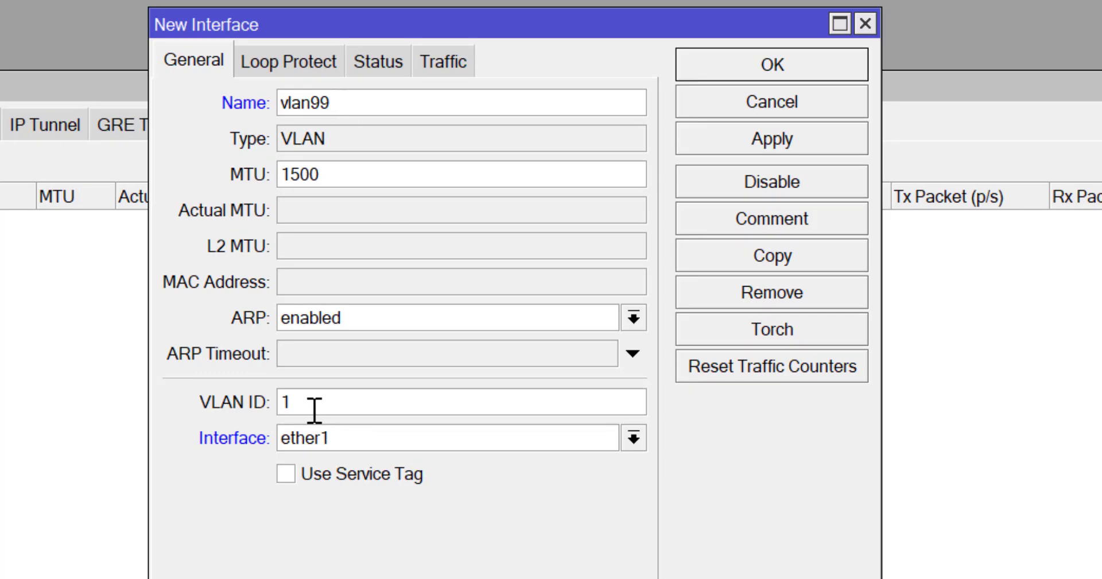
{"action": "key", "text": "BackSpace"}
{"action": "type", "text": "99"}
{"action": "left_click", "coordinate": [769, 144]}
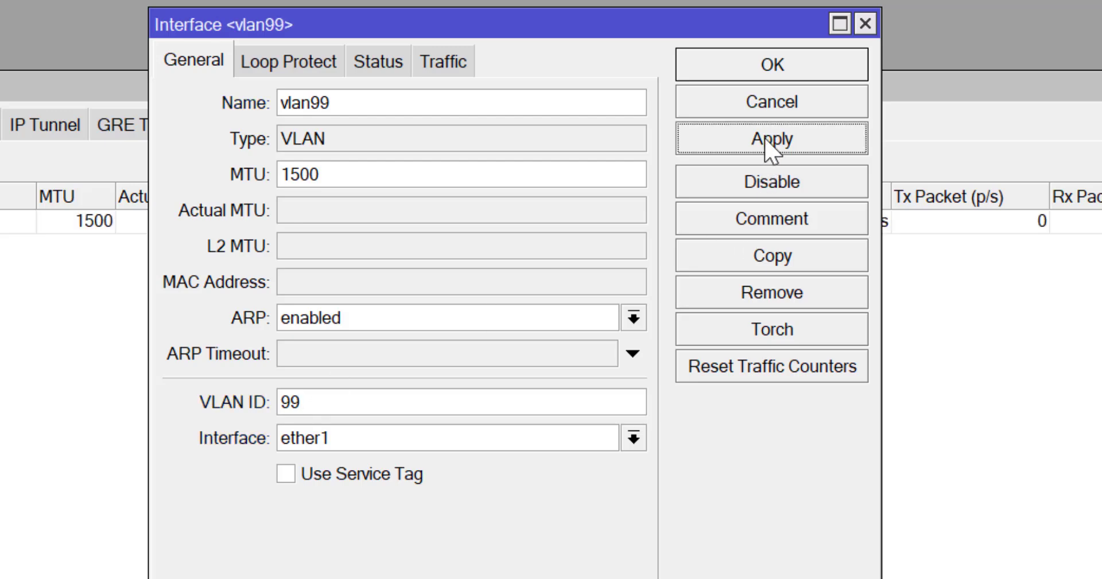
{"action": "left_click", "coordinate": [778, 67]}
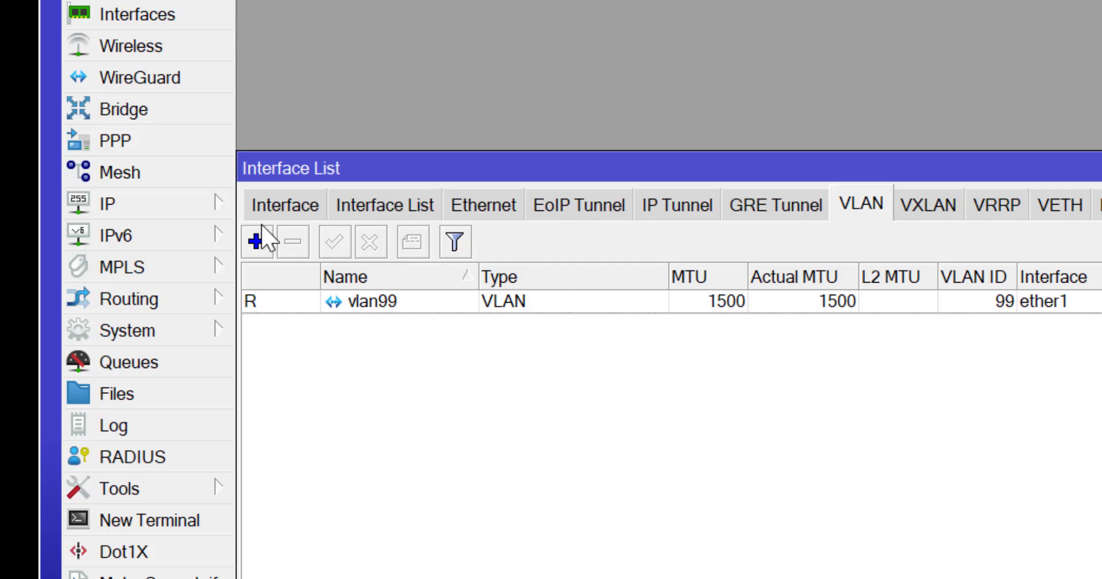
Assign address 192.168.99.1/24 to the vlan99 interface
{"action": "left_click", "coordinate": [195, 218]}
{"action": "left_click", "coordinate": [307, 108]}
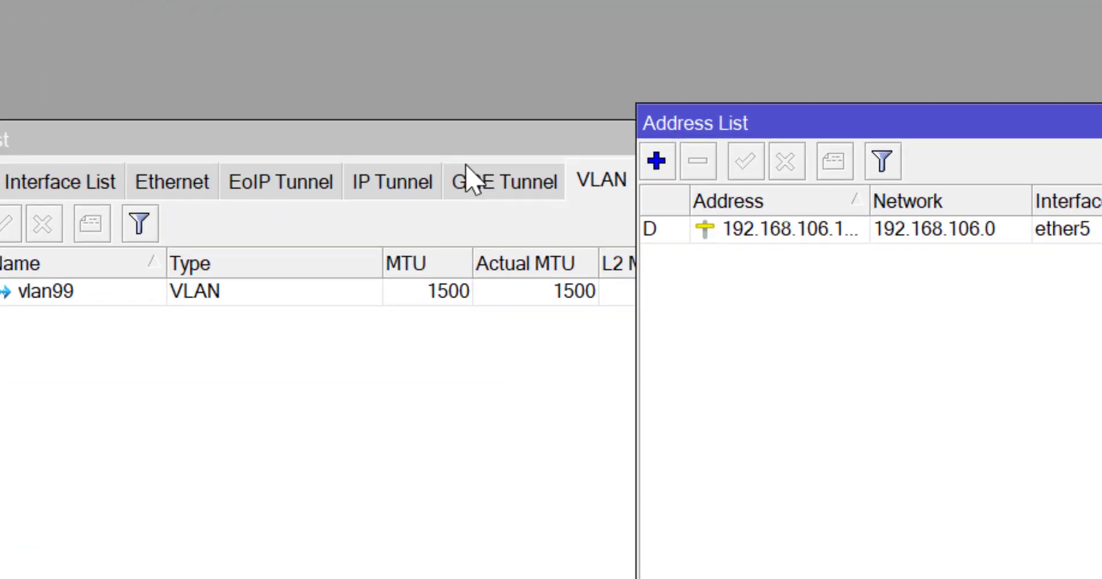
{"action": "left_click", "coordinate": [238, 118]}
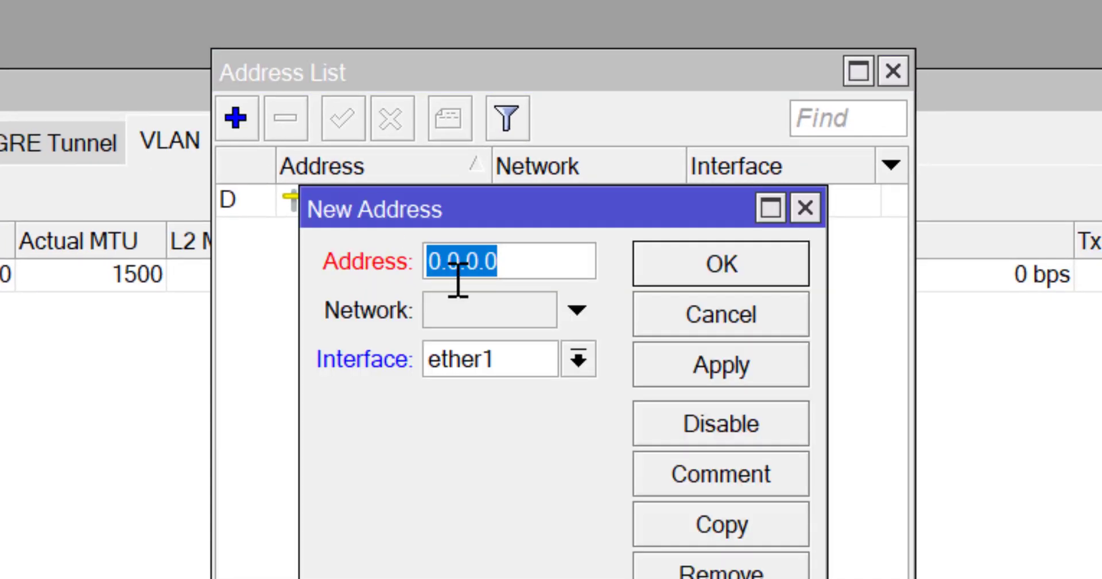
{"action": "type", "text": "192.168"}
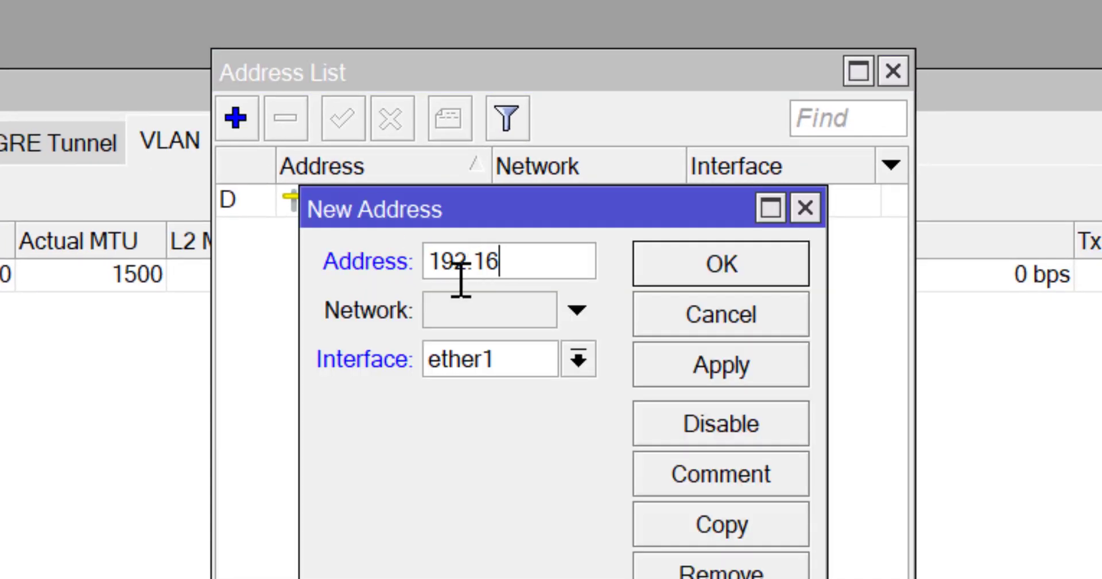
{"action": "type", "text": "99.1"}
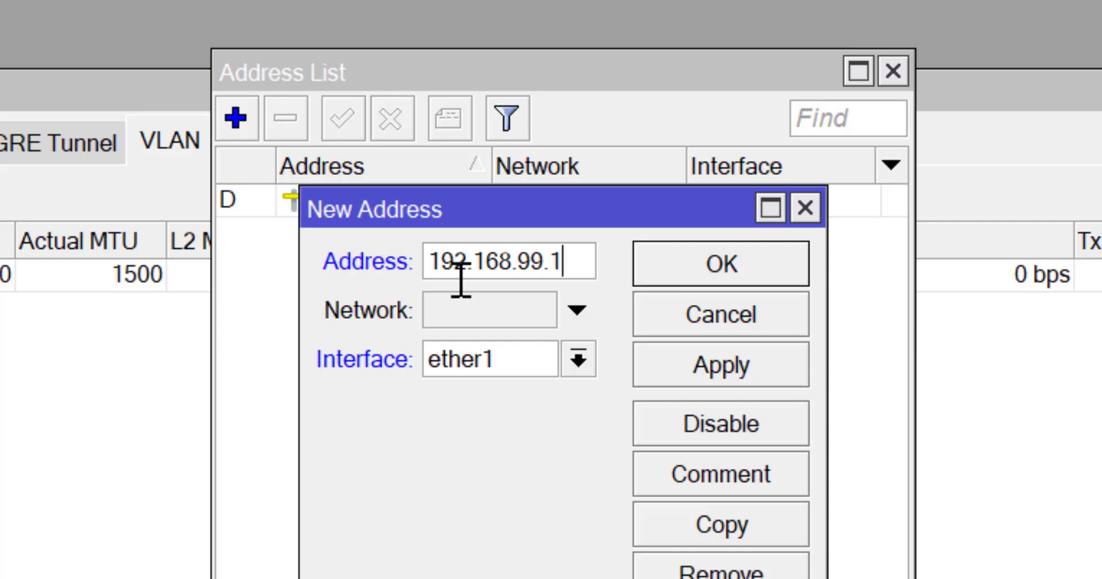
{"action": "type", "text": "/24"}
{"action": "left_click", "coordinate": [589, 358]}
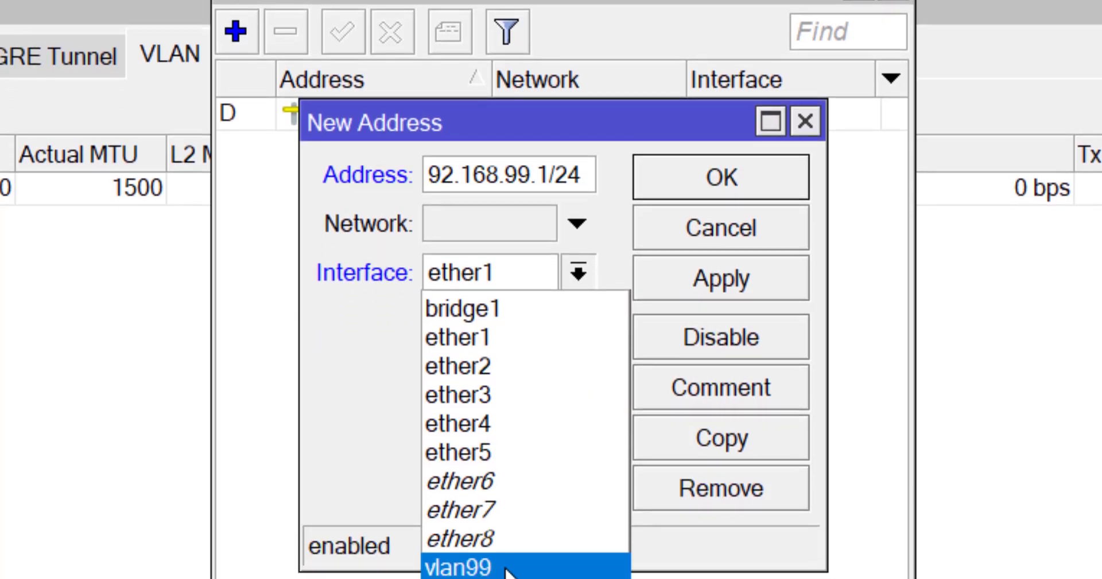
{"action": "left_click", "coordinate": [574, 561]}
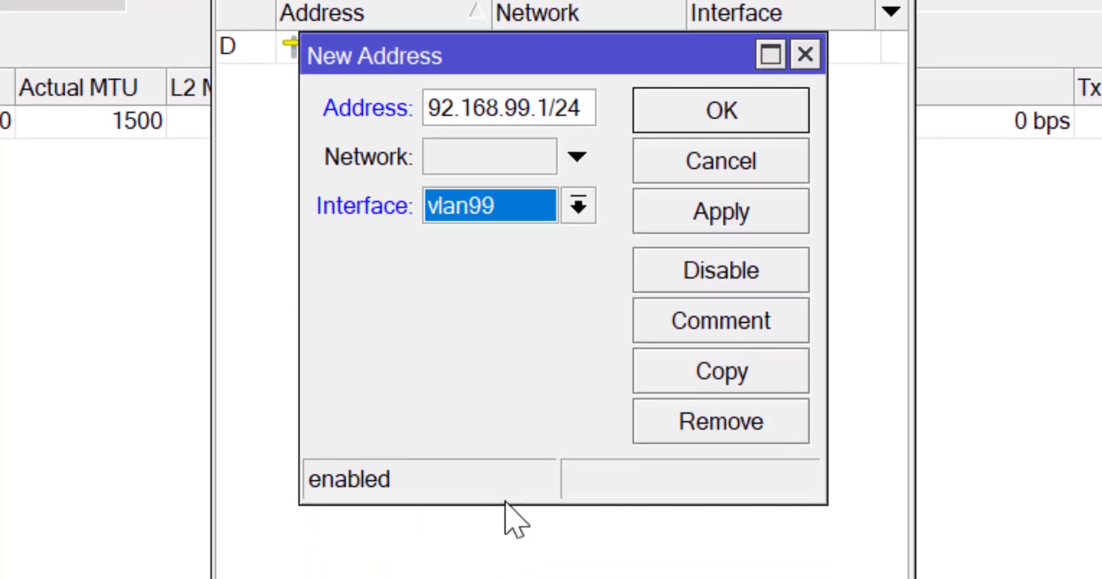
{"action": "left_click", "coordinate": [751, 235]}
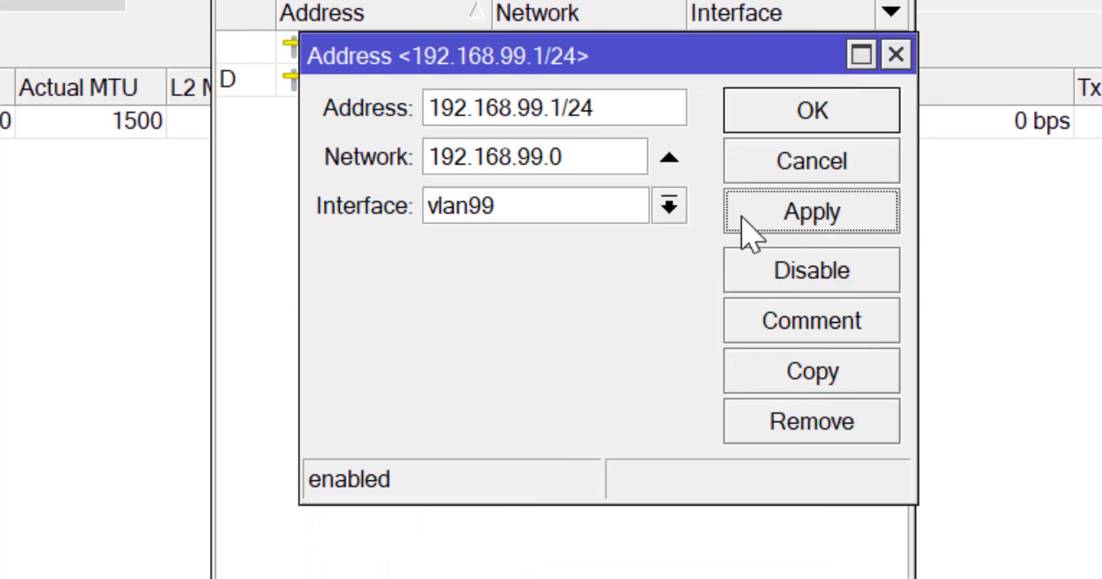
{"action": "left_click", "coordinate": [818, 109]}
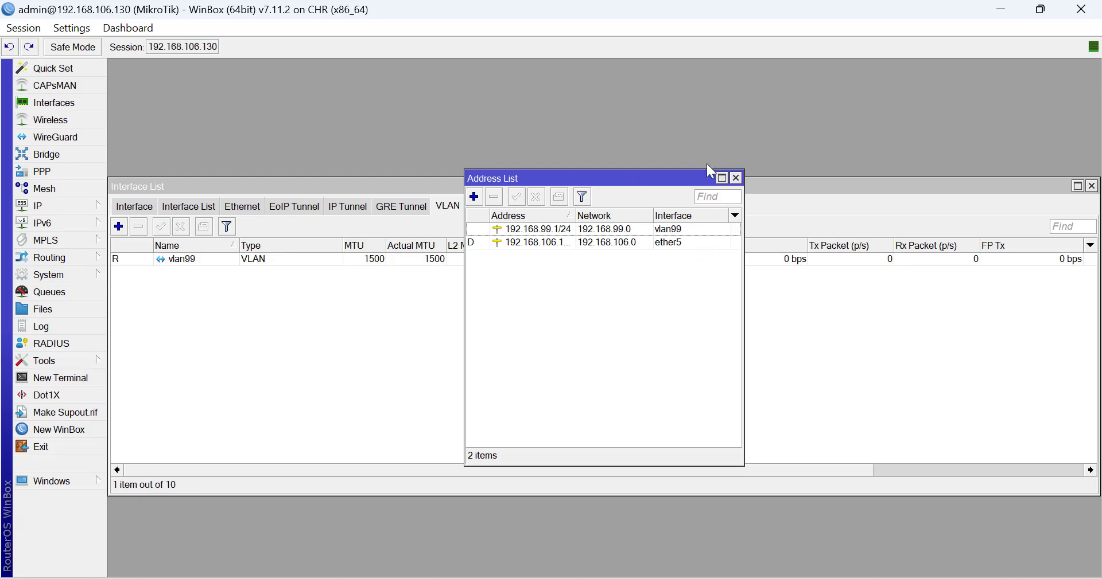
Add a static default route 0.0.0.0/0 via gateway 192.168.99.254
{"action": "left_click", "coordinate": [736, 179]}
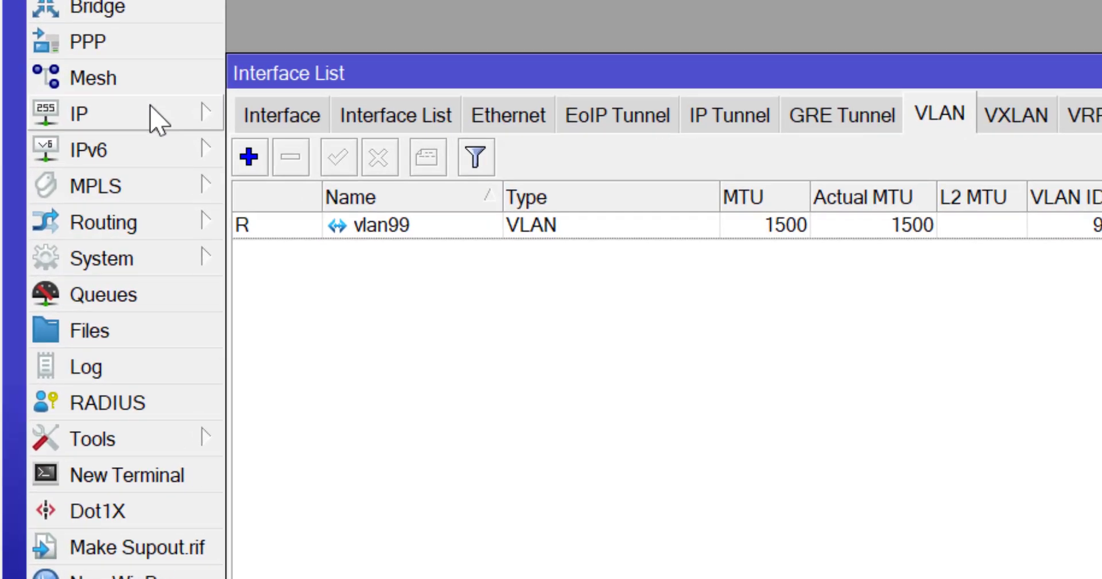
{"action": "left_click", "coordinate": [68, 205]}
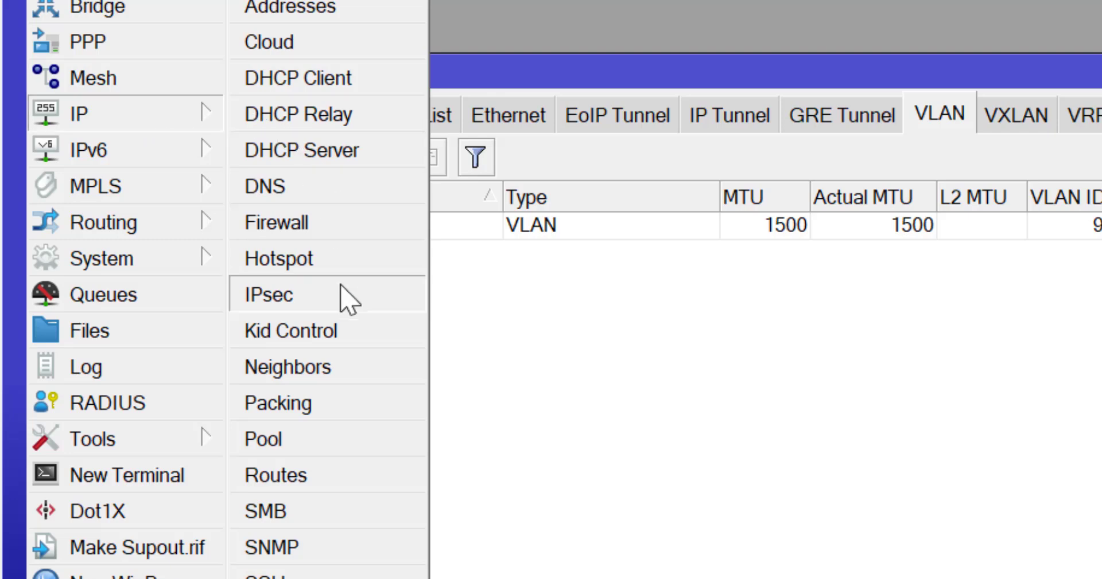
{"action": "left_click", "coordinate": [338, 487]}
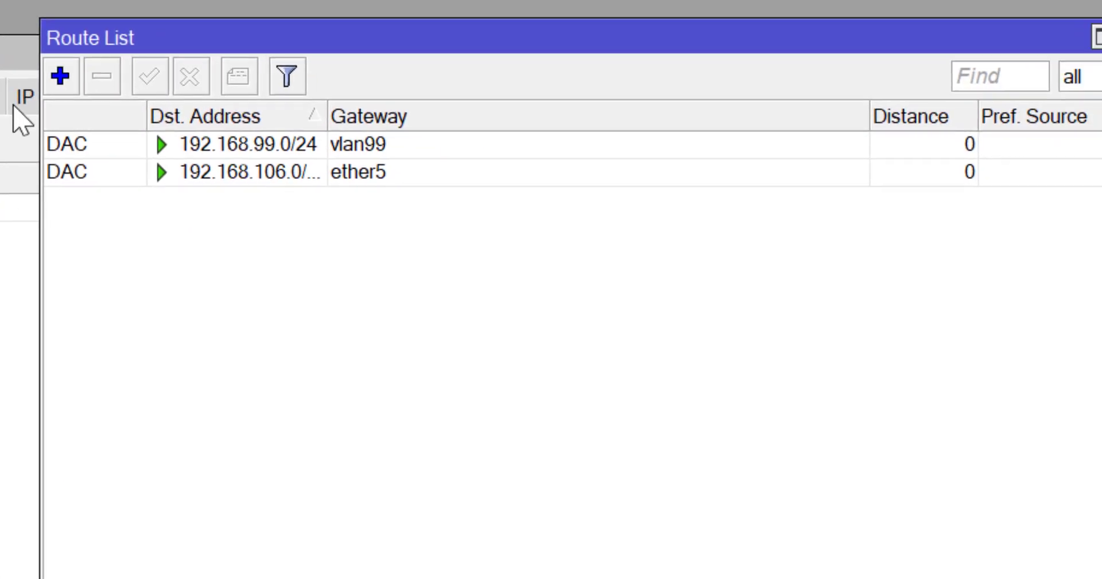
{"action": "left_click", "coordinate": [61, 76]}
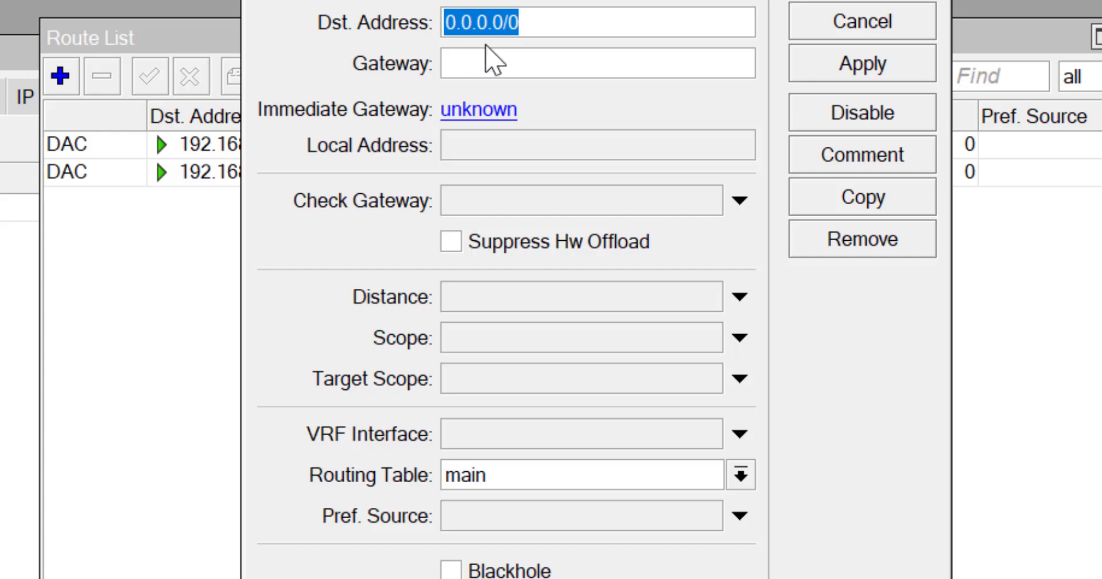
{"action": "left_click", "coordinate": [486, 72]}
{"action": "type", "text": "192.168.99.254"}
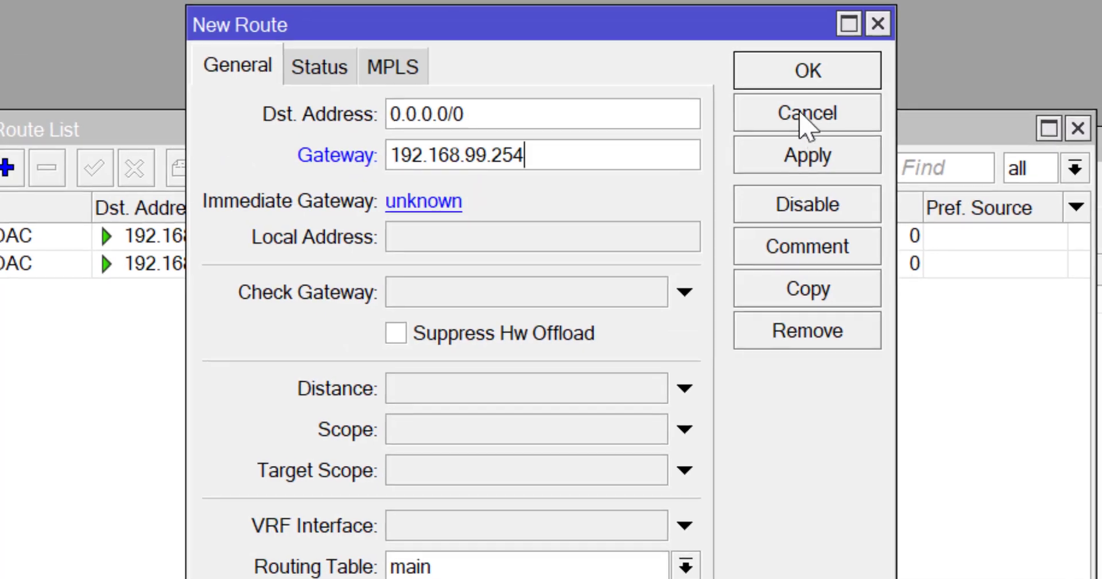
{"action": "left_click", "coordinate": [804, 85]}
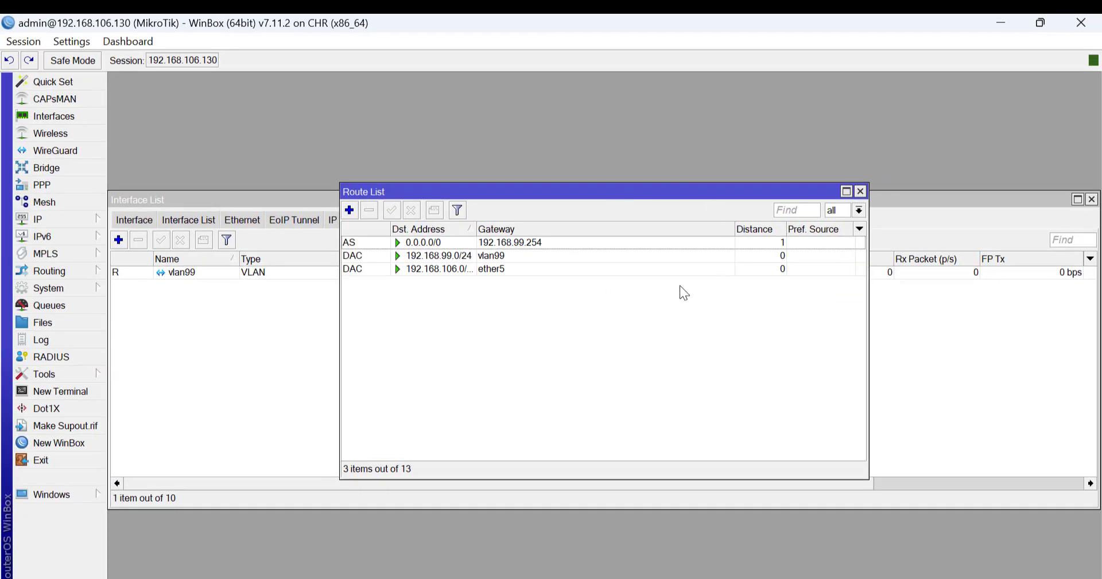
{"action": "left_click", "coordinate": [860, 192]}
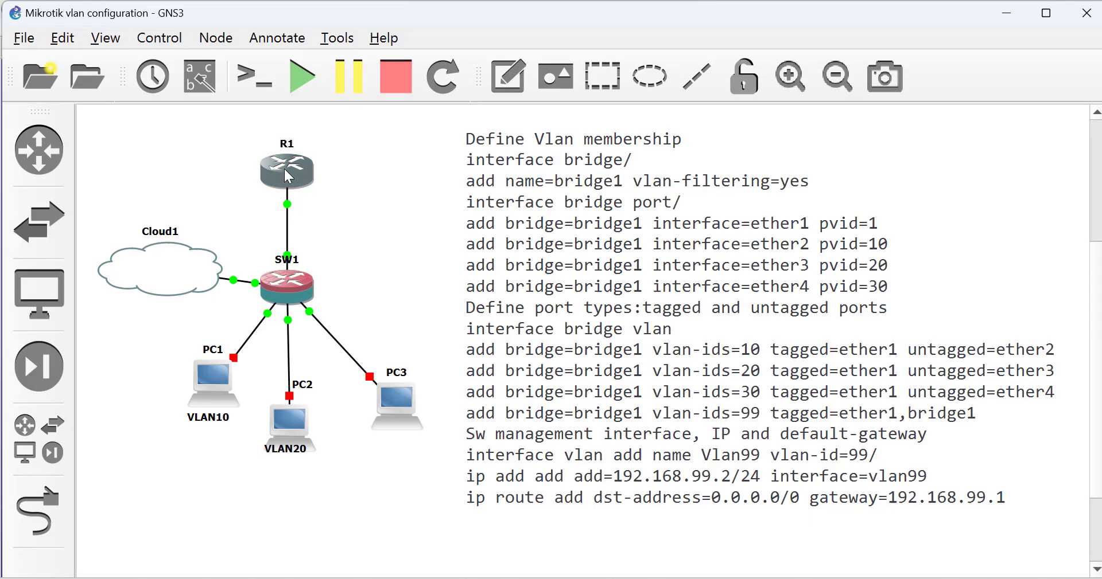
Open R1's console and bring up f0/0 with no IP address
{"action": "right_click", "coordinate": [283, 167]}
{"action": "left_click", "coordinate": [346, 82]}
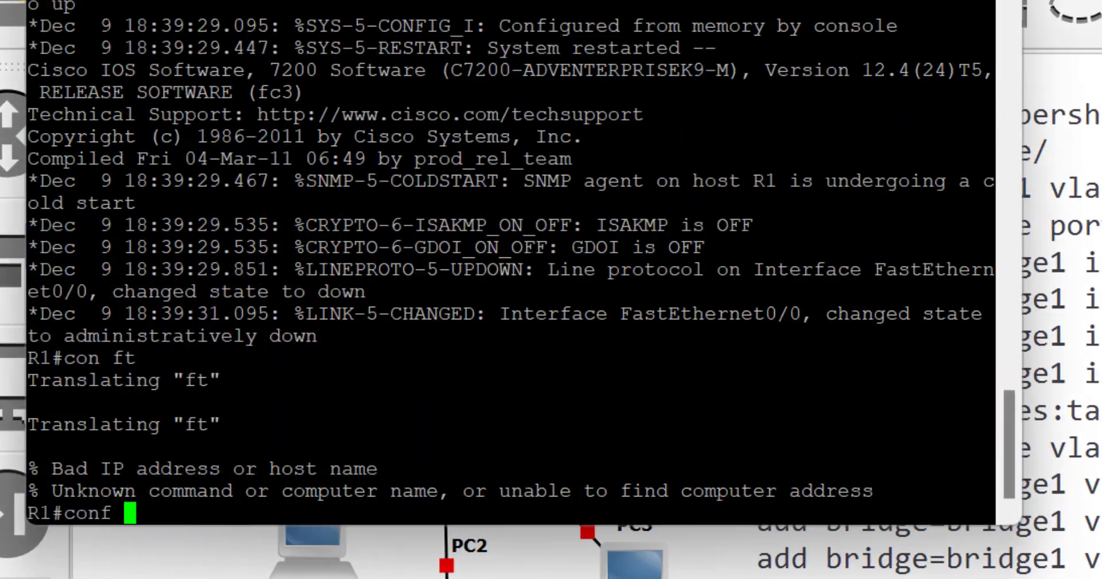
{"action": "type", "text": "t"}
{"action": "key", "text": "Return"}
{"action": "type", "text": "int f0/0"}
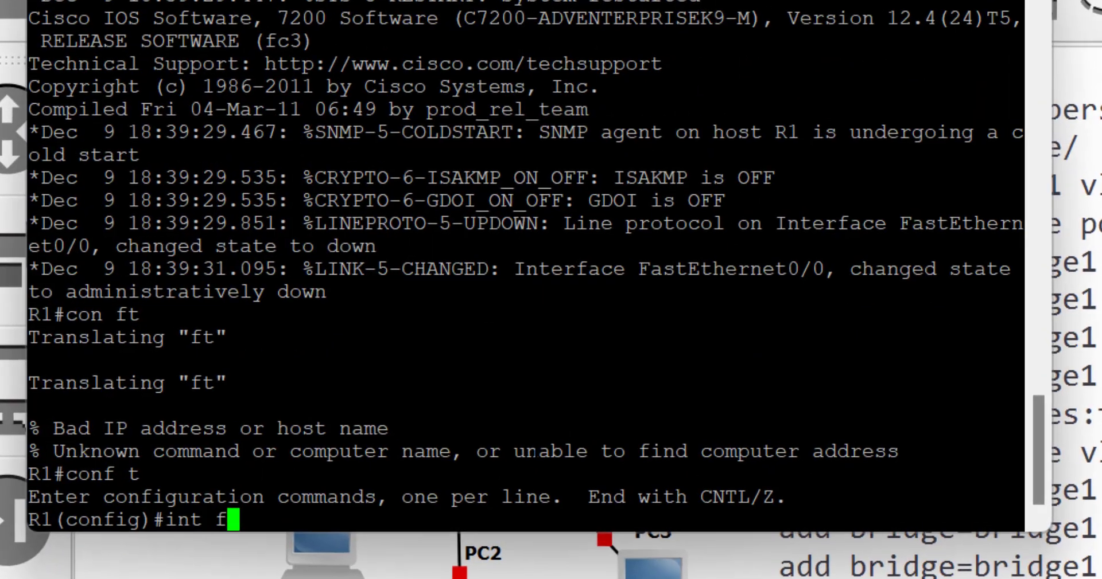
{"action": "key", "text": "Return"}
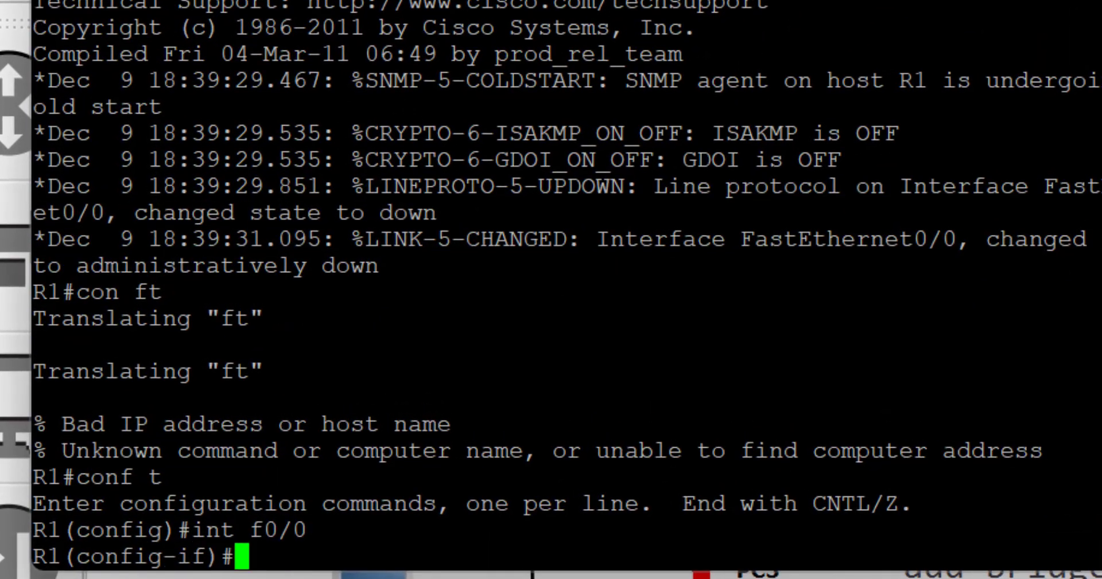
{"action": "type", "text": "no ip add"}
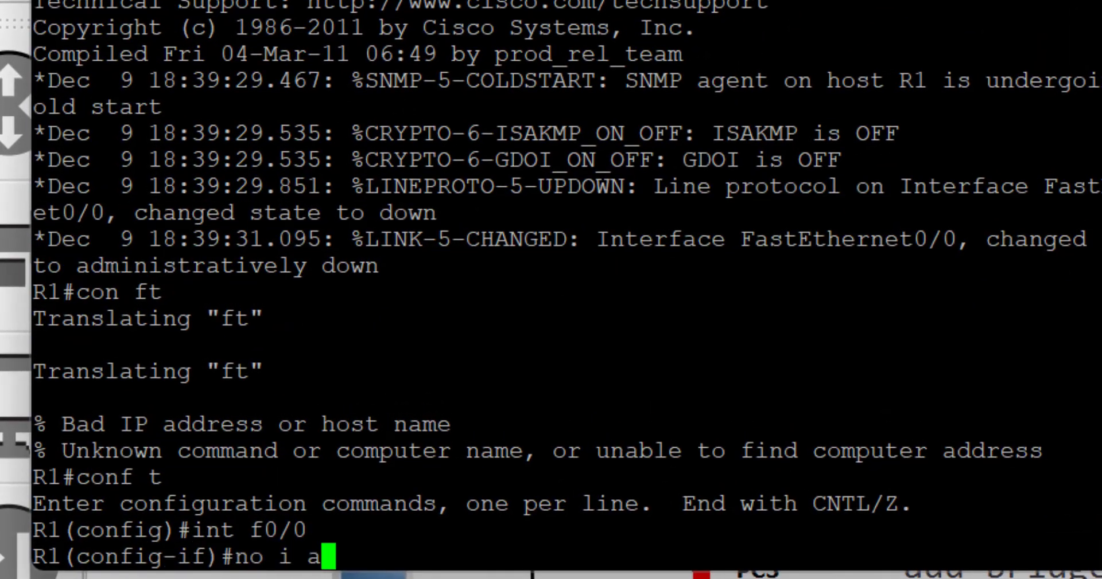
{"action": "key", "text": "BackSpace"}
{"action": "key", "text": "BackSpace"}
{"action": "key", "text": "BackSpace"}
{"action": "key", "text": "BackSpace"}
{"action": "type", "text": "p add"}
{"action": "key", "text": "Return"}
{"action": "type", "text": "no shut"}
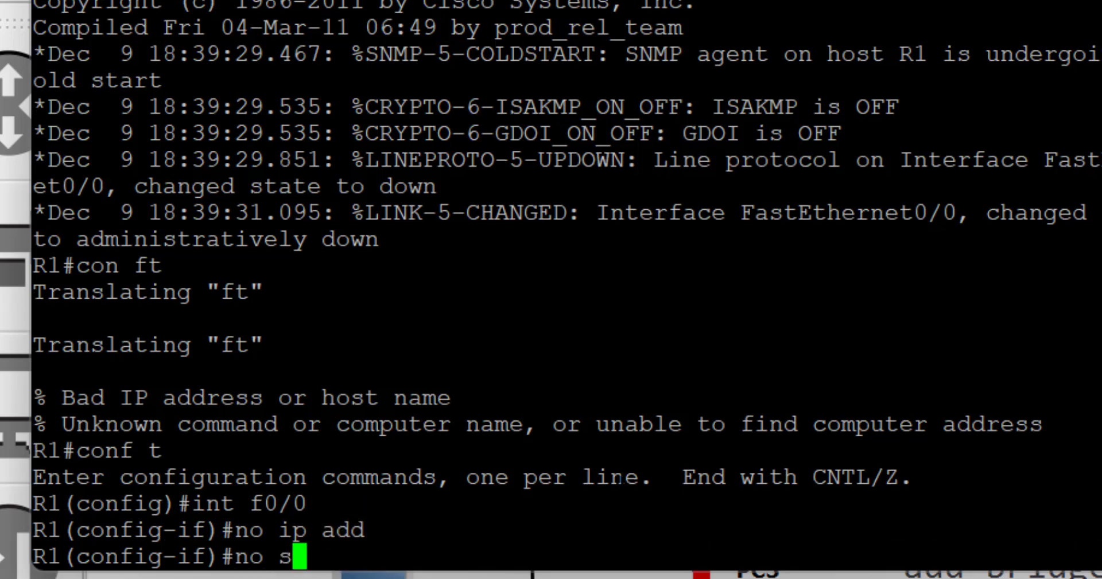
{"action": "key", "text": "Return"}
Create subinterfaces f0/0.10 and f0/0.20 for dot1q VLANs 10 and 20 with 192.168.10.1/24 and 192.168.20.1/24
{"action": "key", "text": "Return"}
{"action": "key", "text": "Return"}
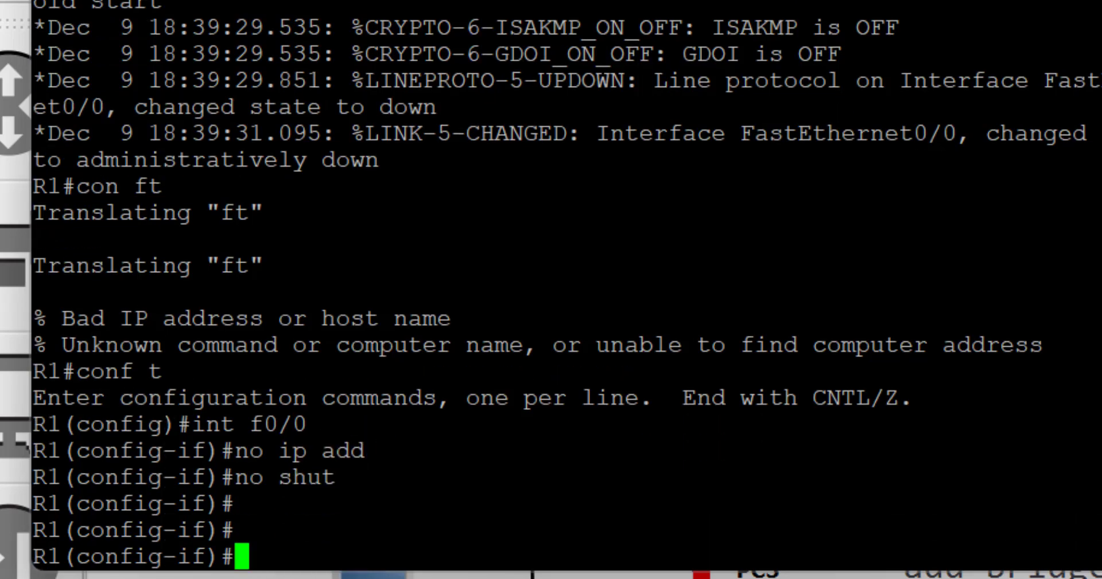
{"action": "type", "text": "int f0/0.10"}
{"action": "key", "text": "Return"}
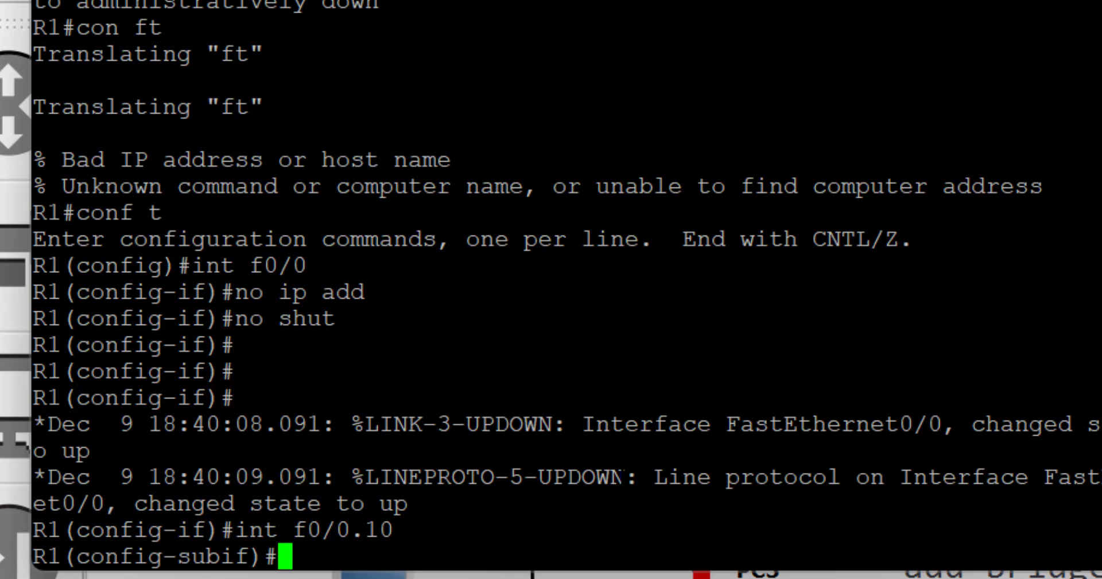
{"action": "type", "text": "en dot1q 10"}
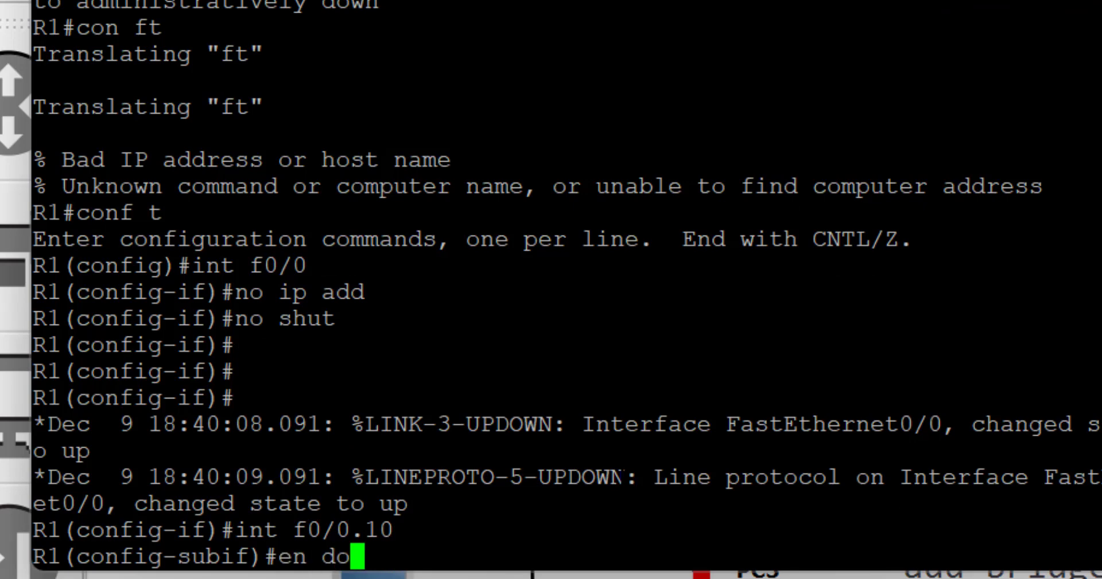
{"action": "key", "text": "Return"}
{"action": "type", "text": "ip a"}
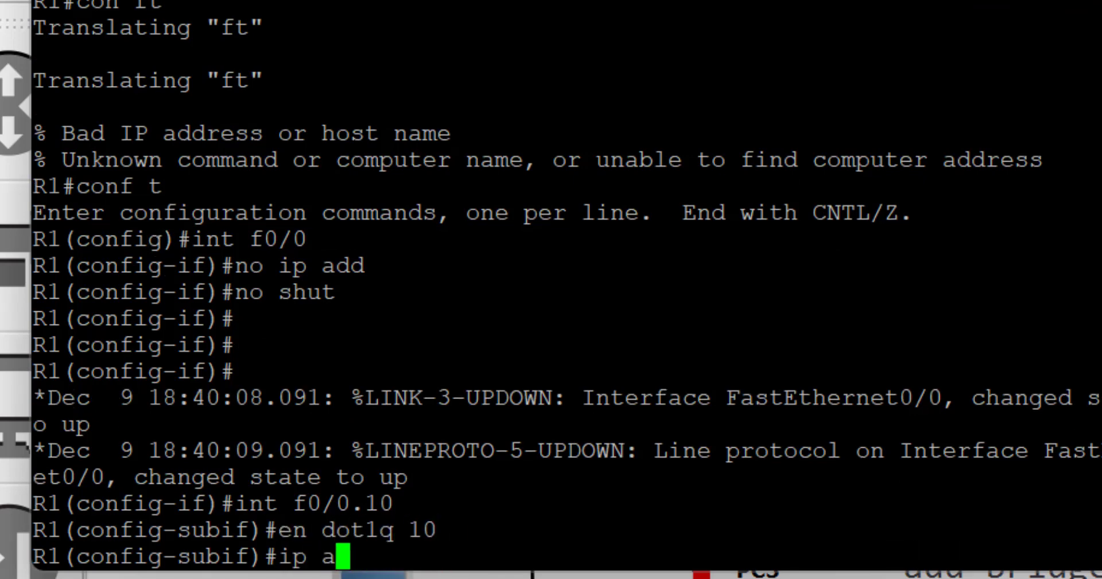
{"action": "type", "text": "dd 192.168.10.1 255.255"}
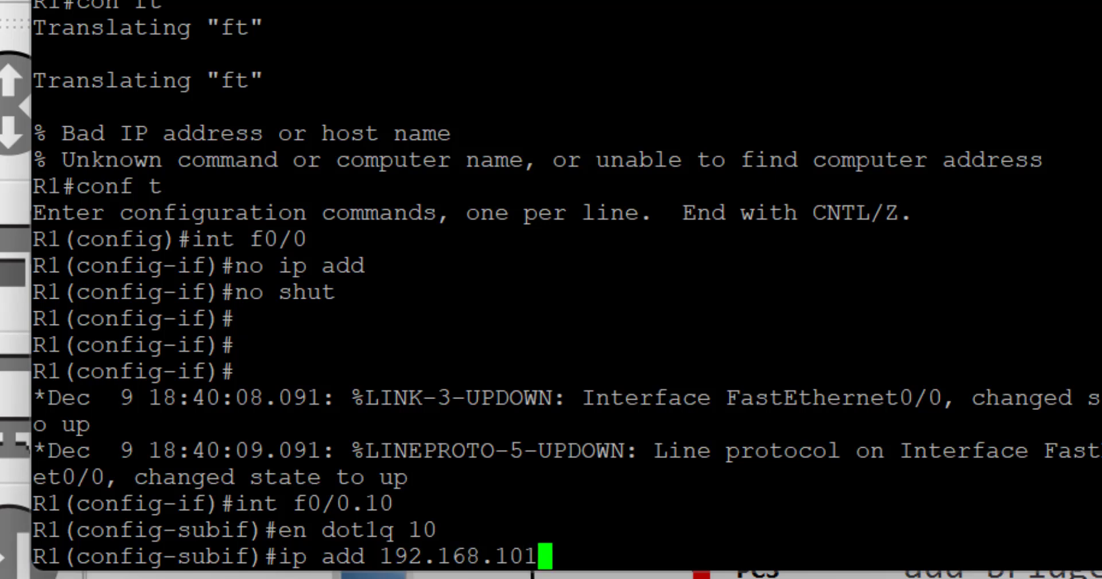
{"action": "type", "text": ".255.0"}
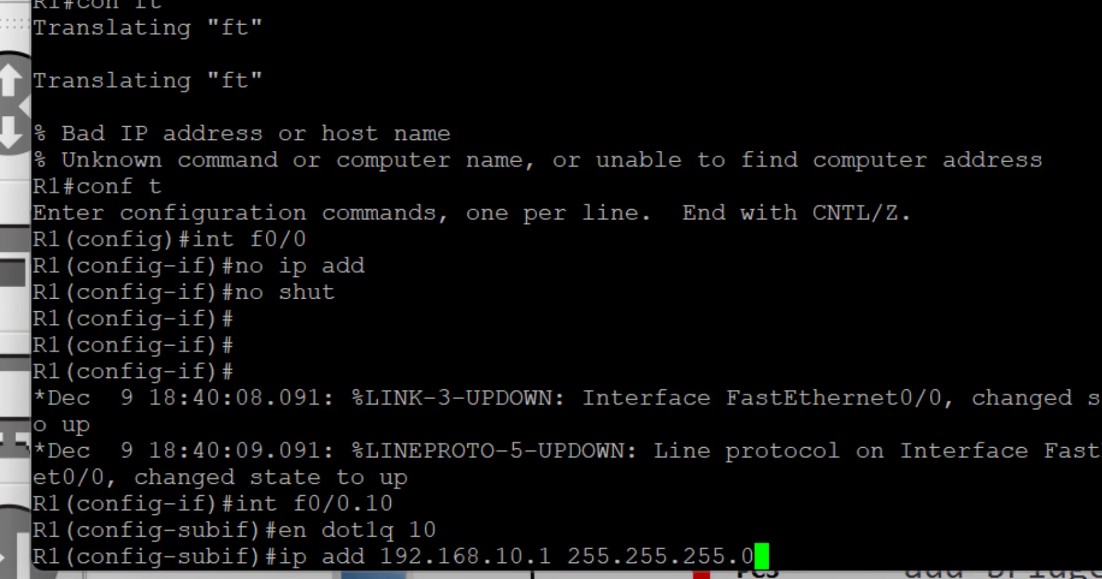
{"action": "key", "text": "Return"}
{"action": "type", "text": "int f0/0.20"}
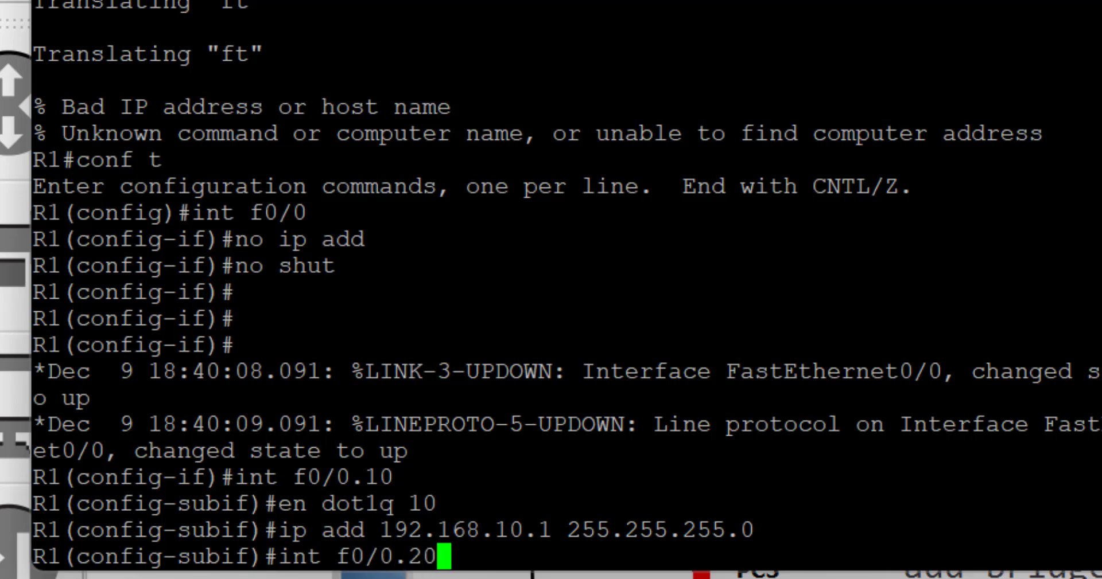
{"action": "key", "text": "Return"}
{"action": "type", "text": "en dotlq 20"}
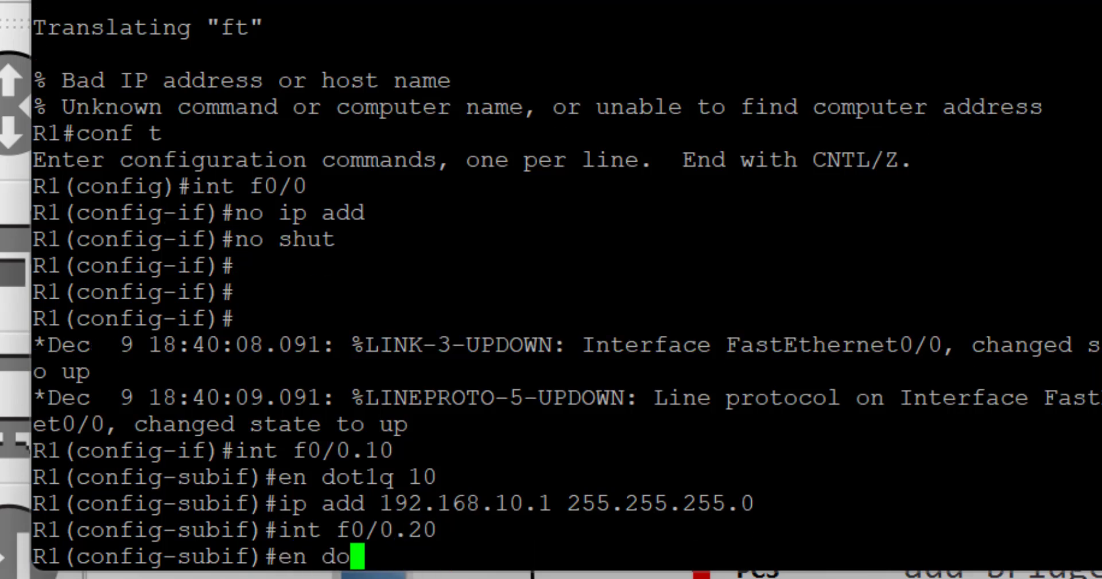
{"action": "key", "text": "Return"}
{"action": "type", "text": "ip add 1"}
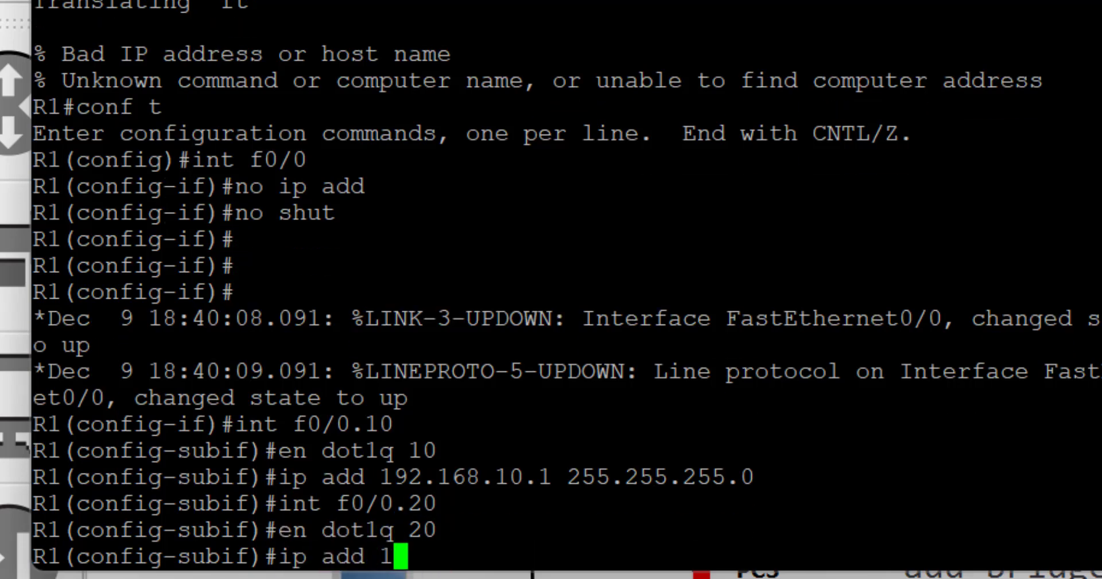
{"action": "type", "text": "92.168.20.1 255.255.255.0"}
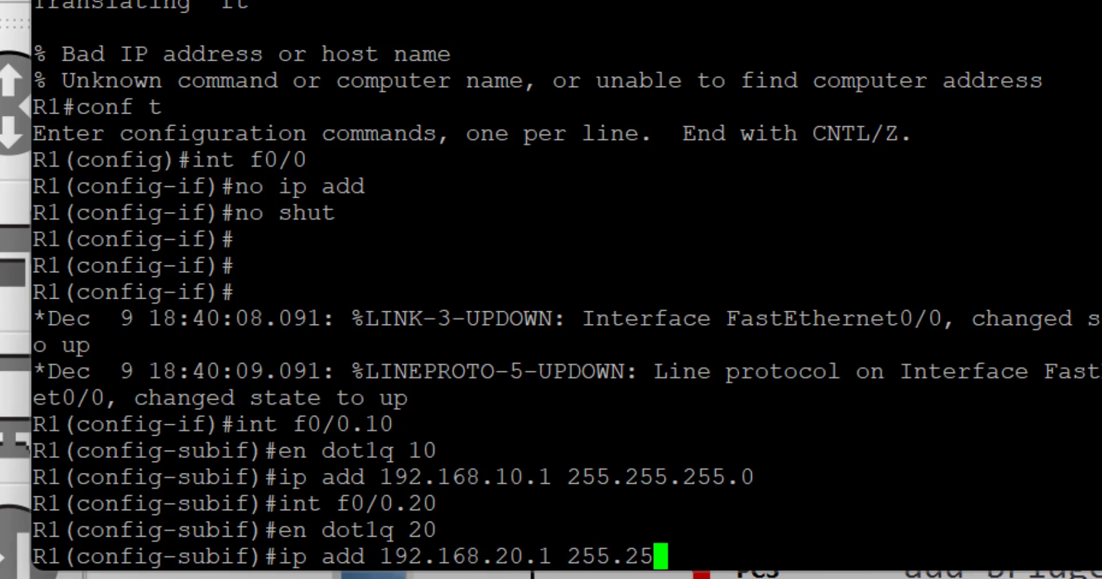
{"action": "key", "text": "Return"}
Create f0/0.30 and f0/0.99 for dot1q VLANs 30 and 99 with 192.168.30.1/24 and 192.168.99.254/24
{"action": "type", "text": "ig-subif)#i"}
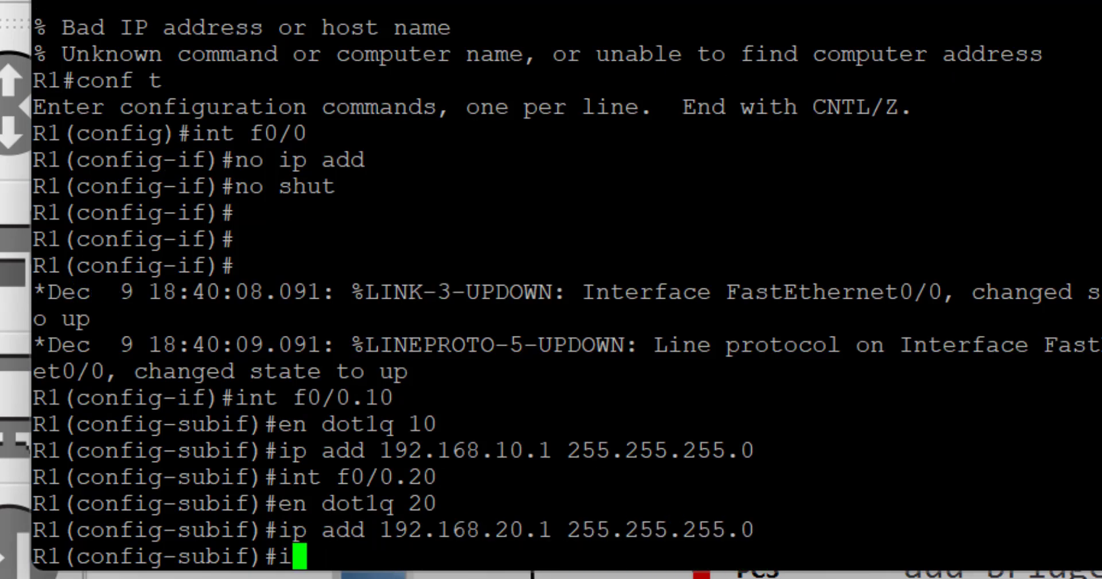
{"action": "type", "text": "nt f0/0.20"}
{"action": "key", "text": "BackSpace"}
{"action": "key", "text": "BackSpace"}
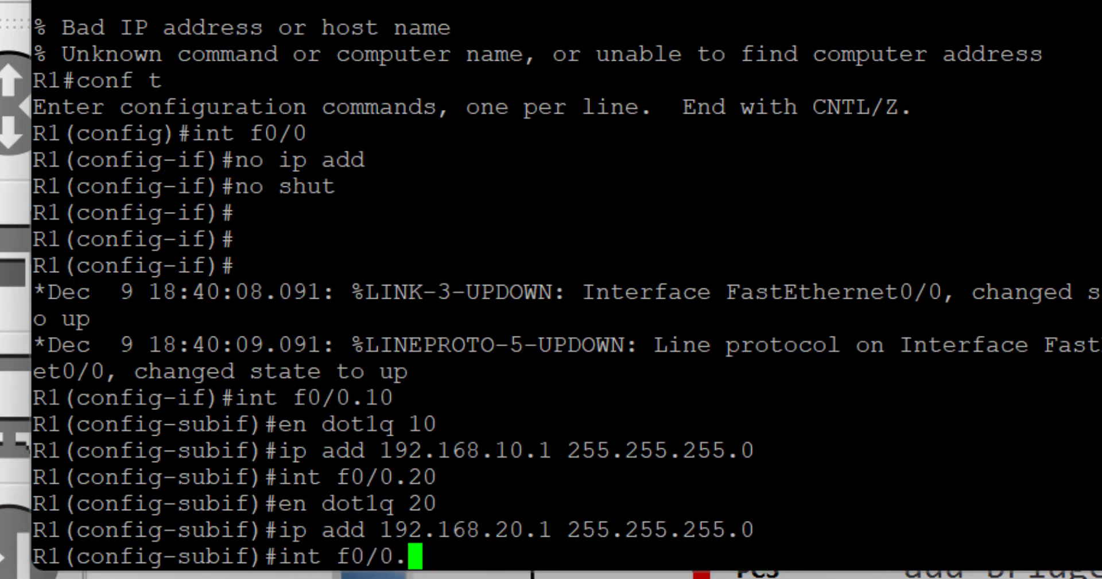
{"action": "type", "text": "30"}
{"action": "key", "text": "Return"}
{"action": "type", "text": "en dot1"}
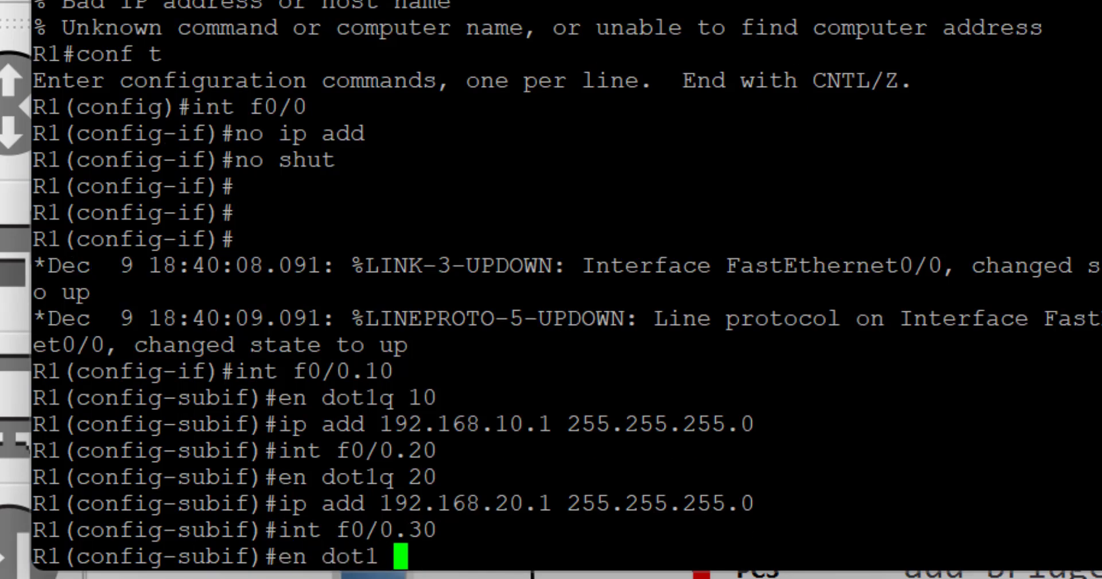
{"action": "type", "text": "q 30"}
{"action": "key", "text": "Return"}
{"action": "type", "text": "ip add"}
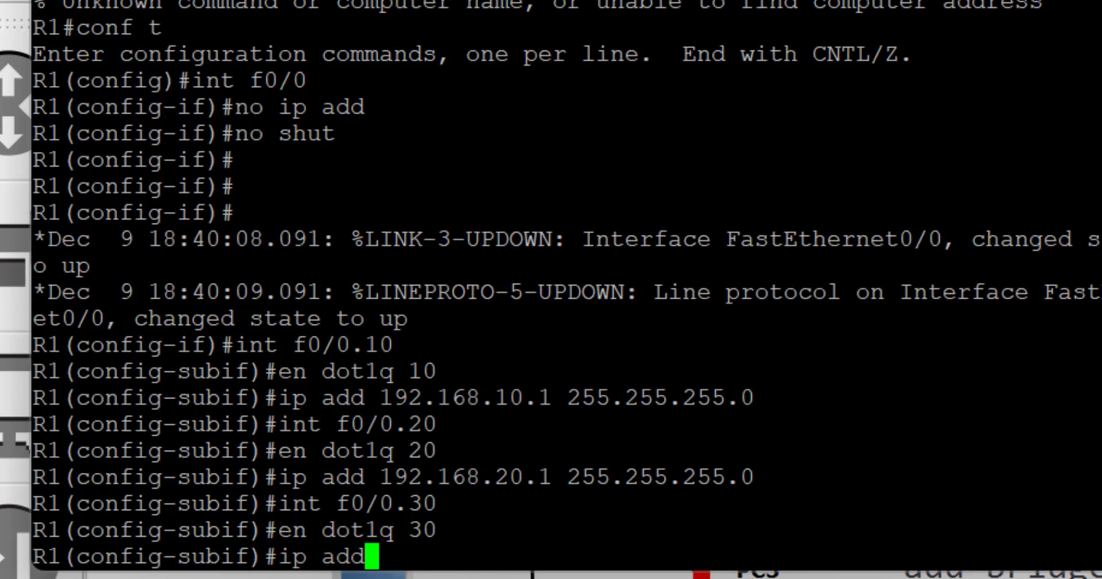
{"action": "type", "text": " 192.168."}
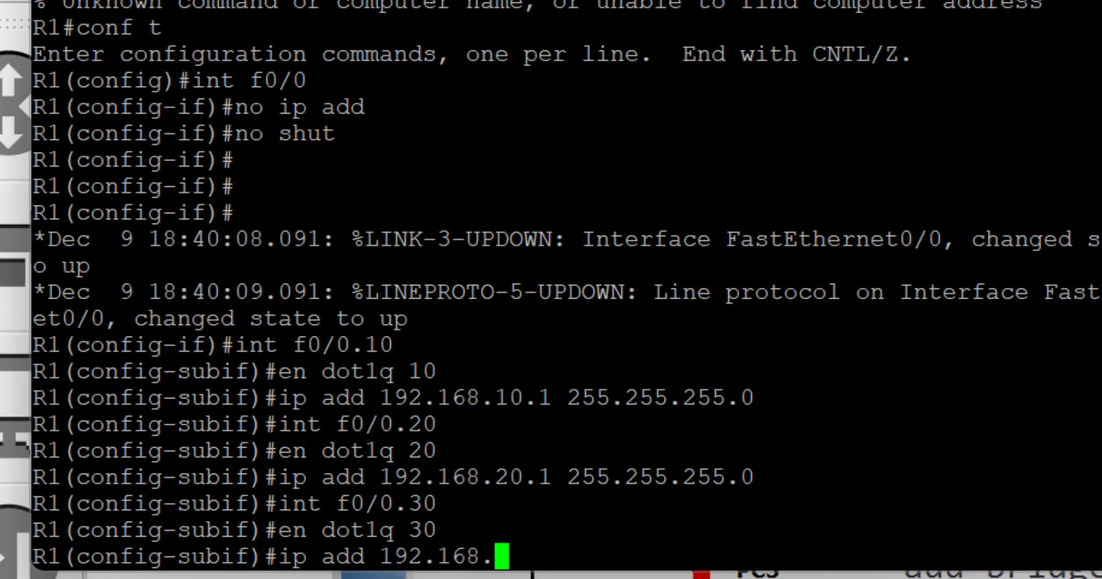
{"action": "type", "text": "30"}
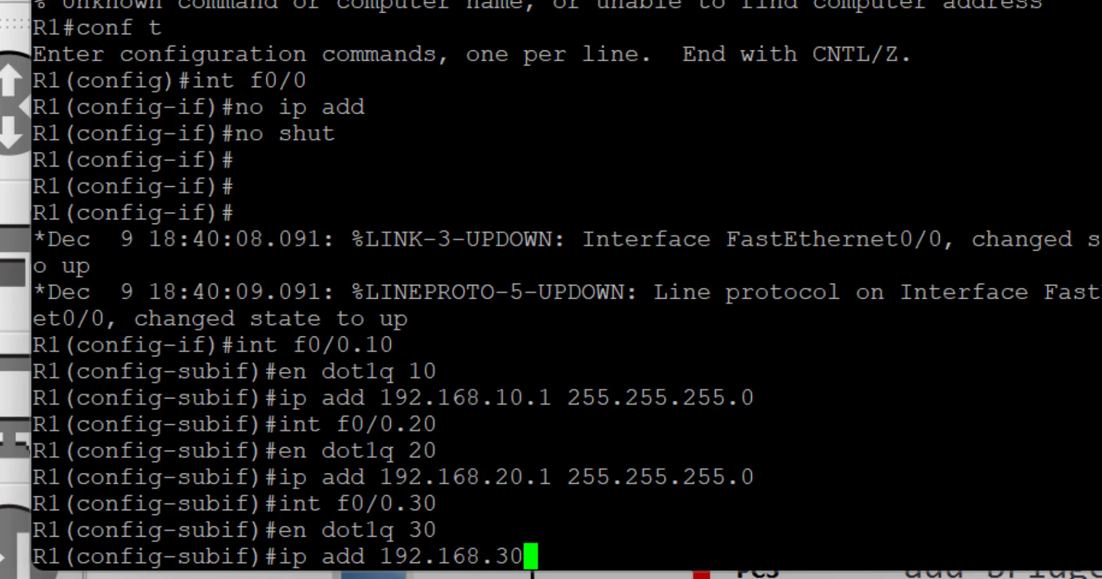
{"action": "type", "text": ".1 255.255.255.0"}
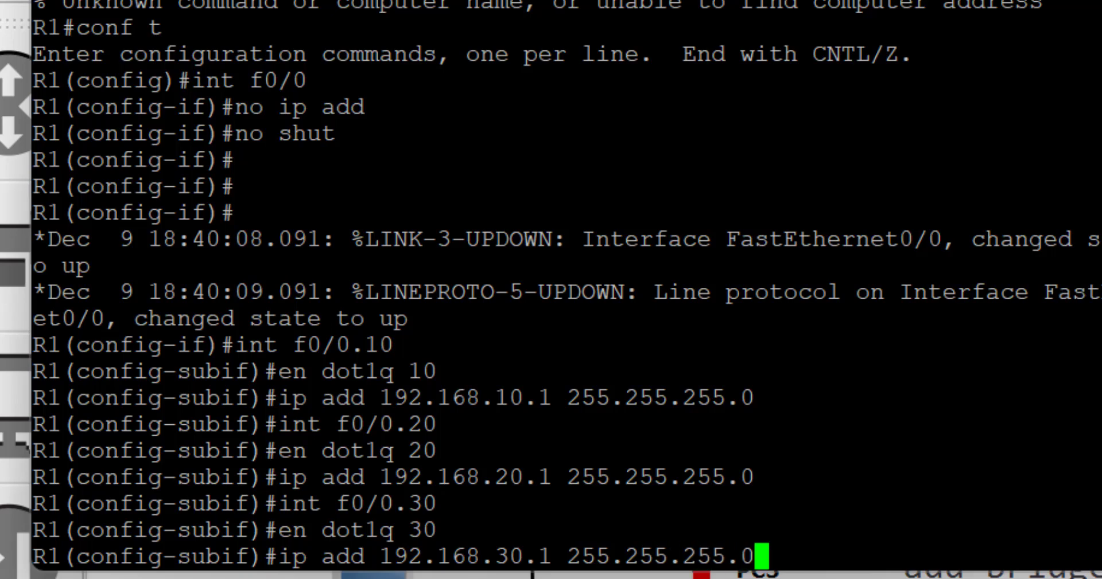
{"action": "key", "text": "Return"}
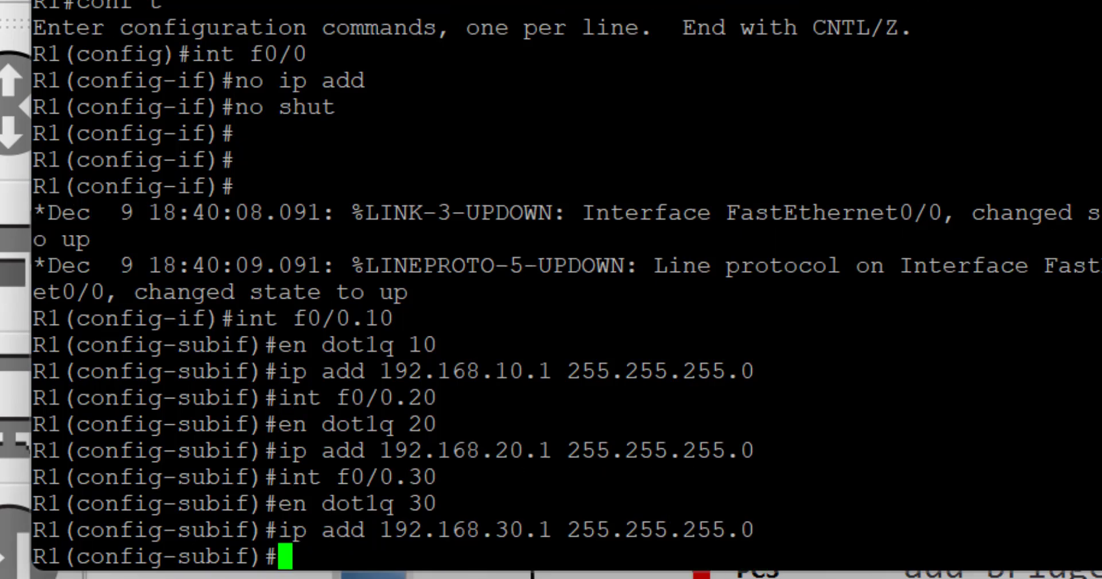
{"action": "type", "text": "int f0/0.99"}
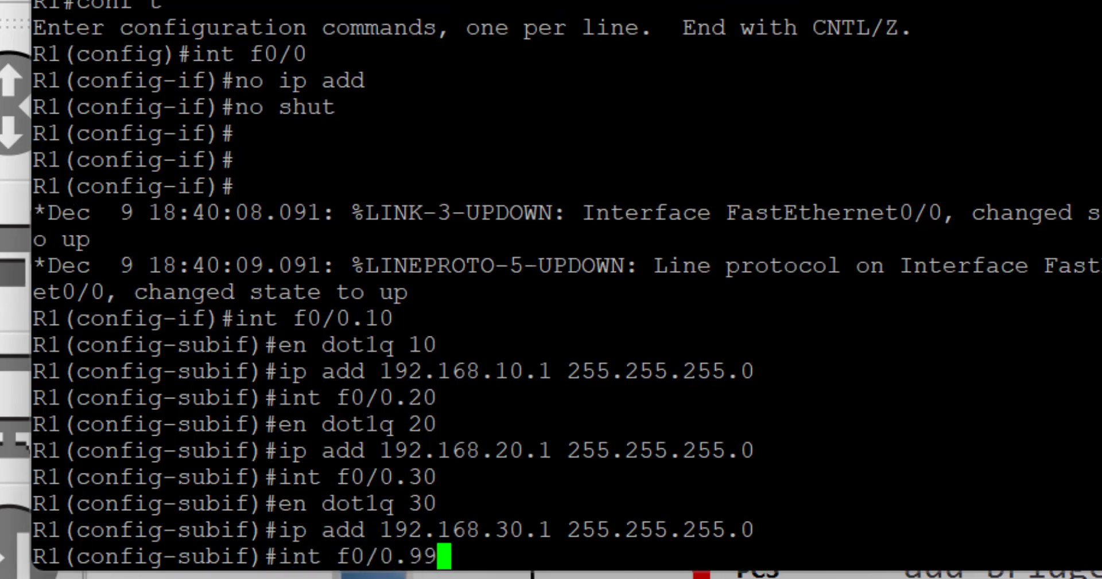
{"action": "key", "text": "Return"}
{"action": "type", "text": "en dot1q 99"}
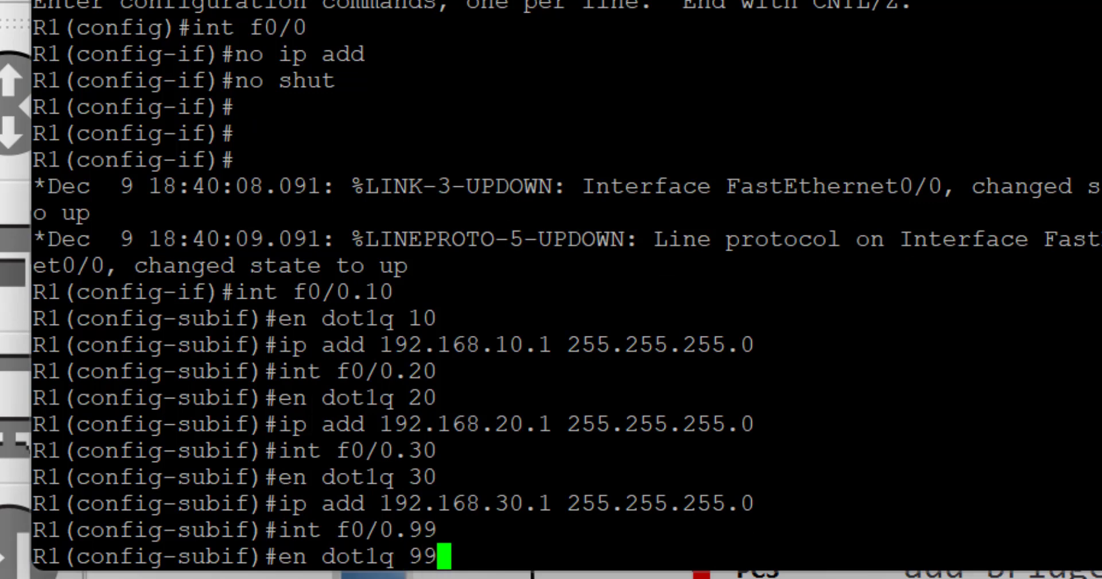
{"action": "key", "text": "Return"}
{"action": "type", "text": "ip add 192.168"}
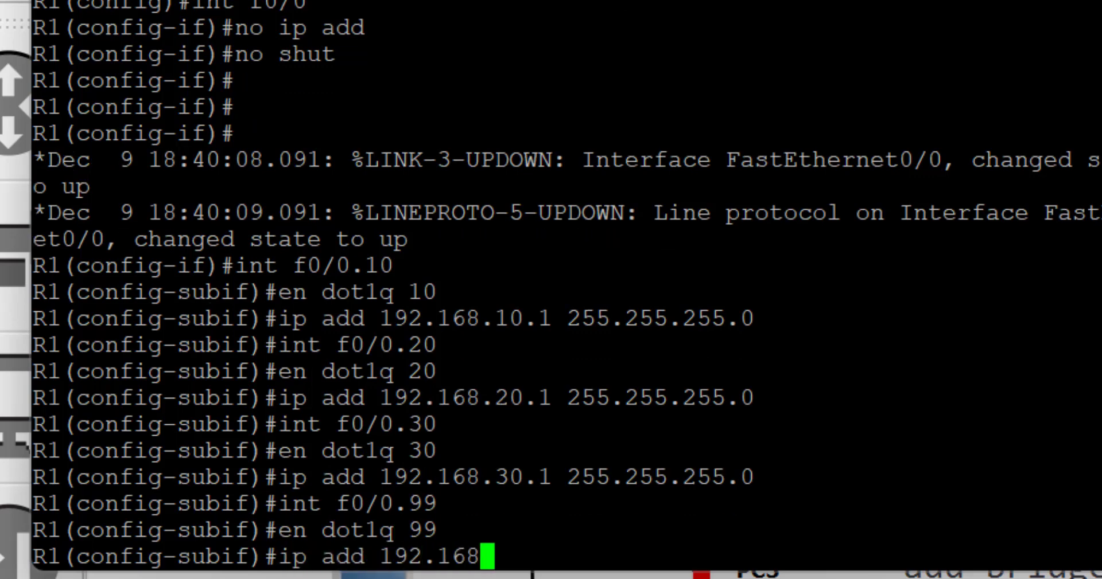
{"action": "type", "text": ".99.254 255.255.255.0"}
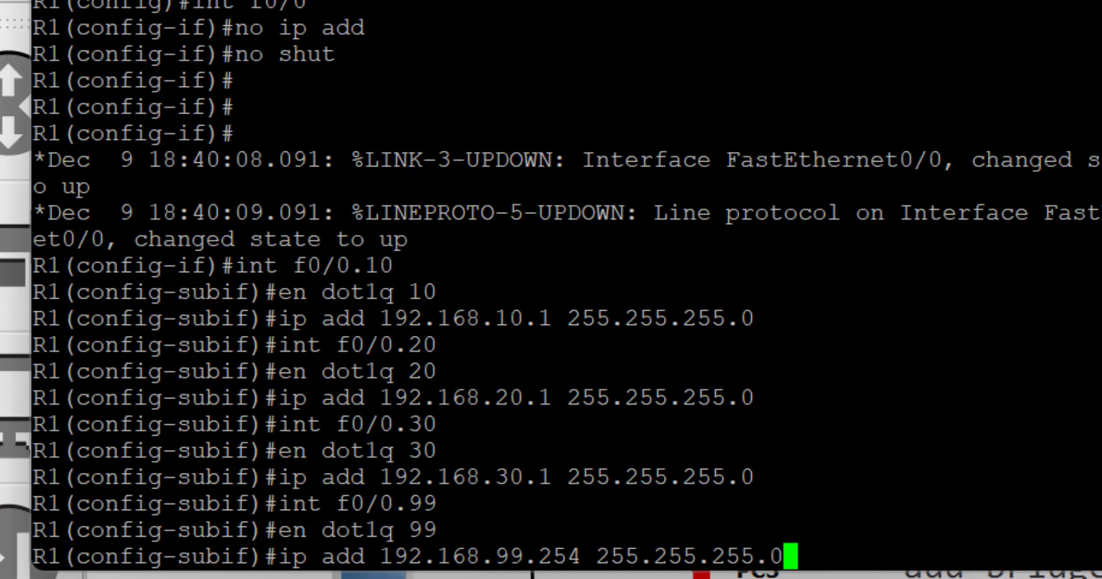
{"action": "key", "text": "Return"}
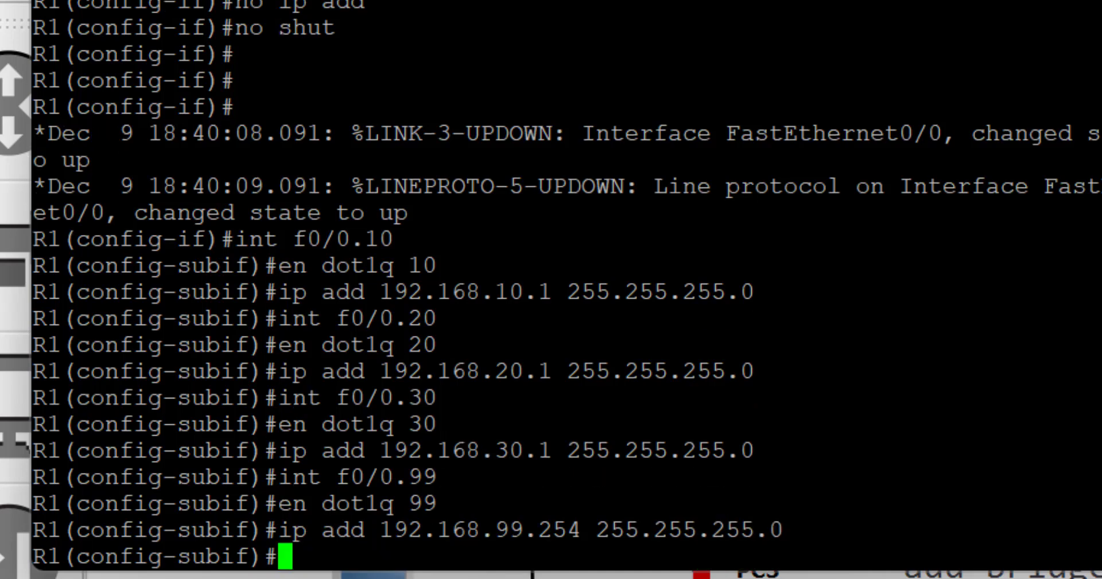
{"action": "key", "text": "Return"}
Create DHCP pool vlan10: network 192.168.10.0/24, gateway 192.168.10.1, DNS 192.168.10.1 and 8.8.8.8
{"action": "type", "text": "exit"}
{"action": "key", "text": "Return"}
{"action": "type", "text": "ip d"}
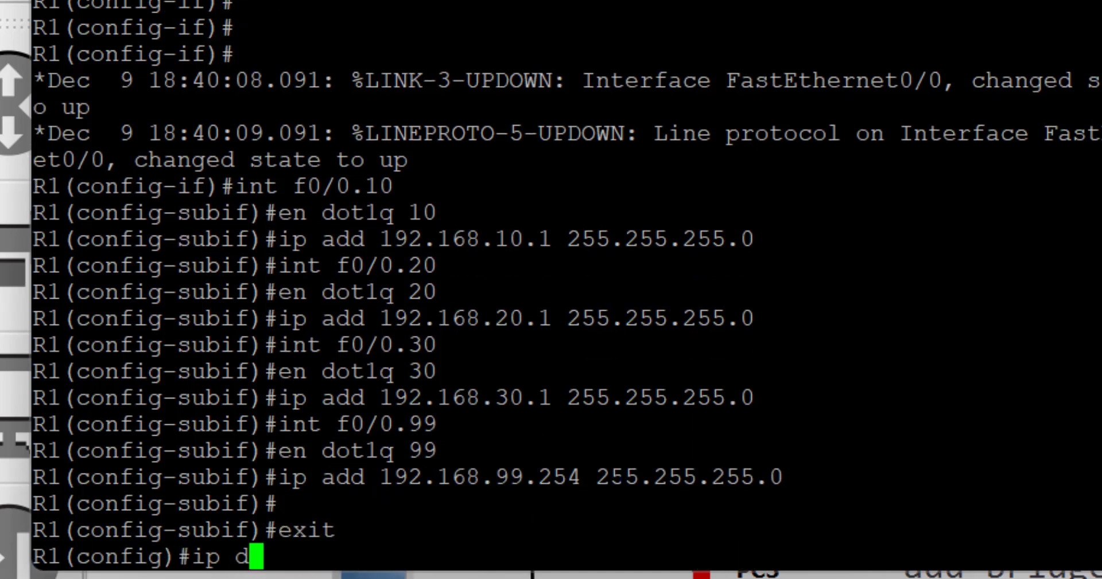
{"action": "type", "text": "hcp pool vlan 10"}
{"action": "key", "text": "Return"}
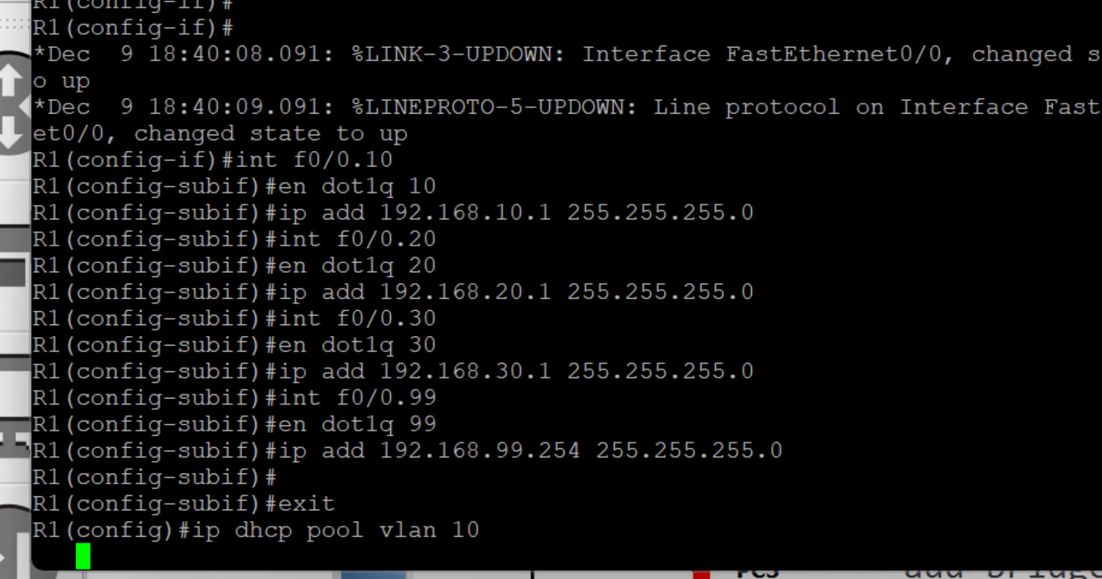
{"action": "key", "text": "Up"}
{"action": "key", "text": "BackSpace"}
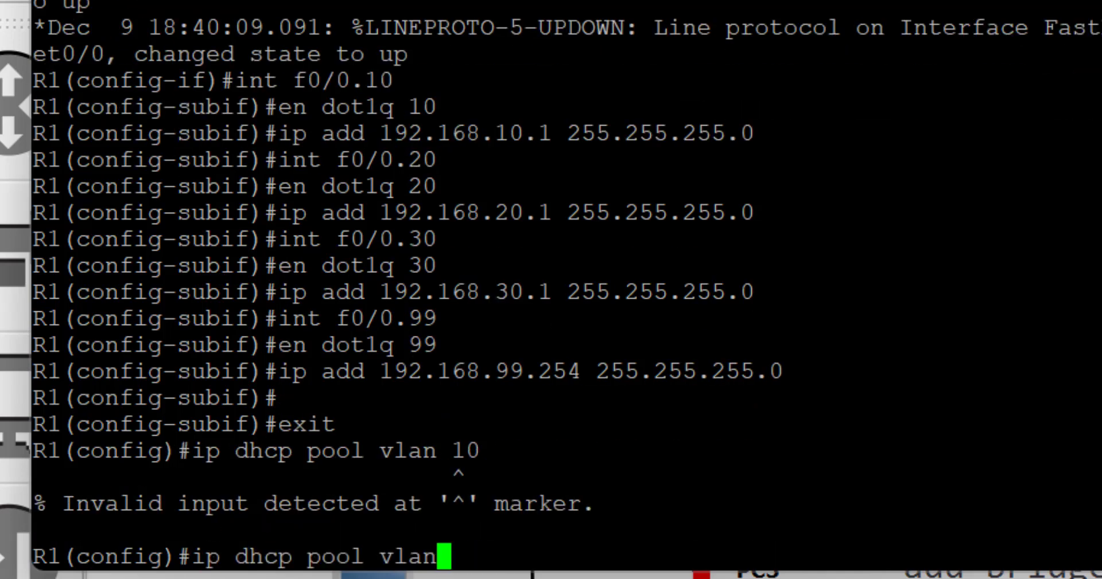
{"action": "type", "text": "10"}
{"action": "key", "text": "Return"}
{"action": "type", "text": "netw "}
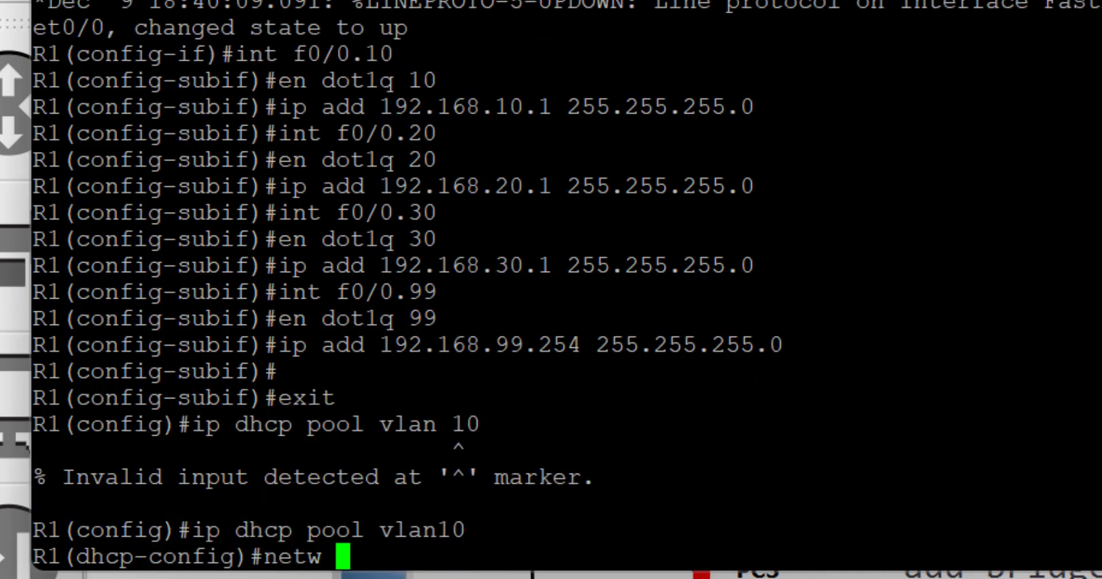
{"action": "type", "text": "192.168.10."}
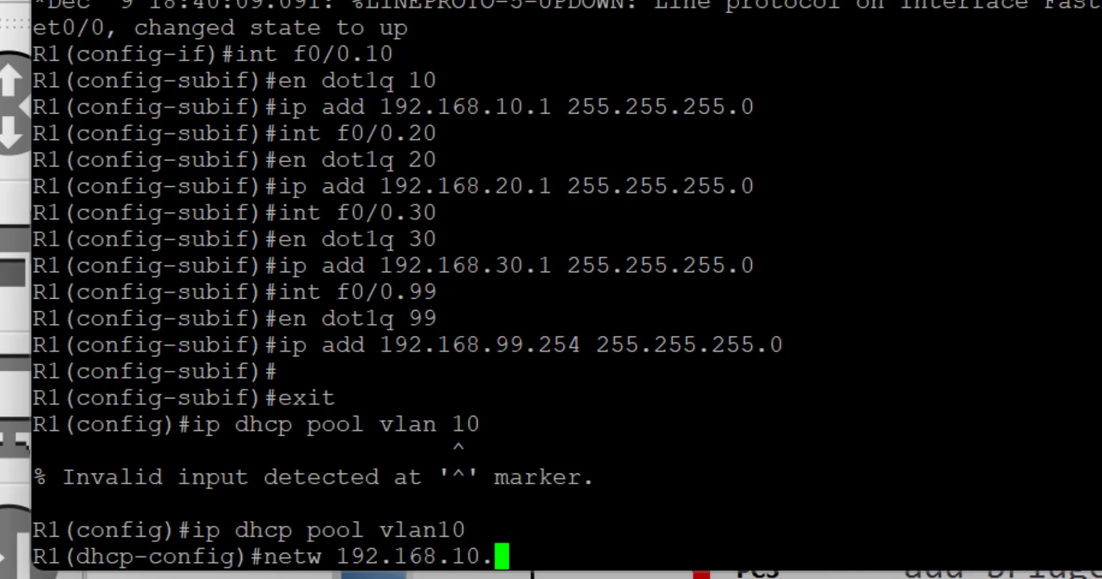
{"action": "type", "text": "0 255.255.255.0"}
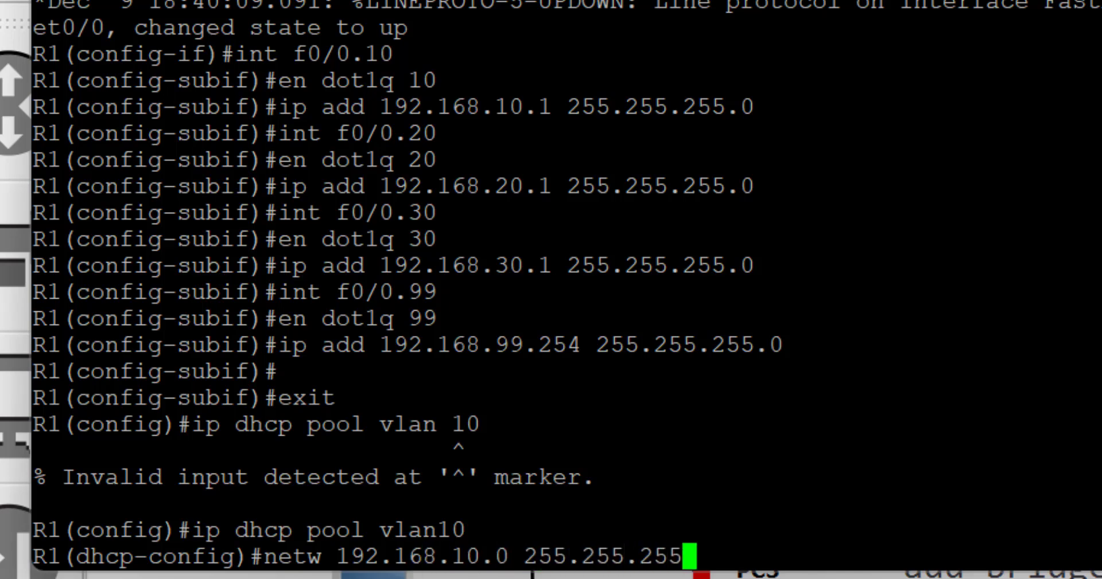
{"action": "key", "text": "Return"}
{"action": "type", "text": "def"}
{"action": "key", "text": "Tab"}
{"action": "type", "text": "192.168.10.1"}
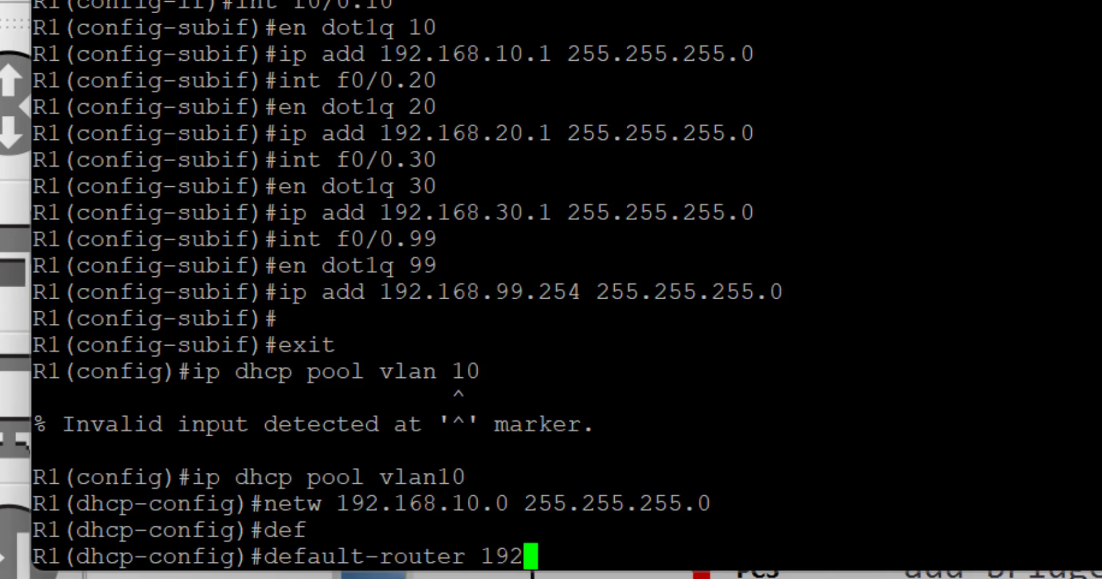
{"action": "key", "text": "Return"}
{"action": "type", "text": "dns"}
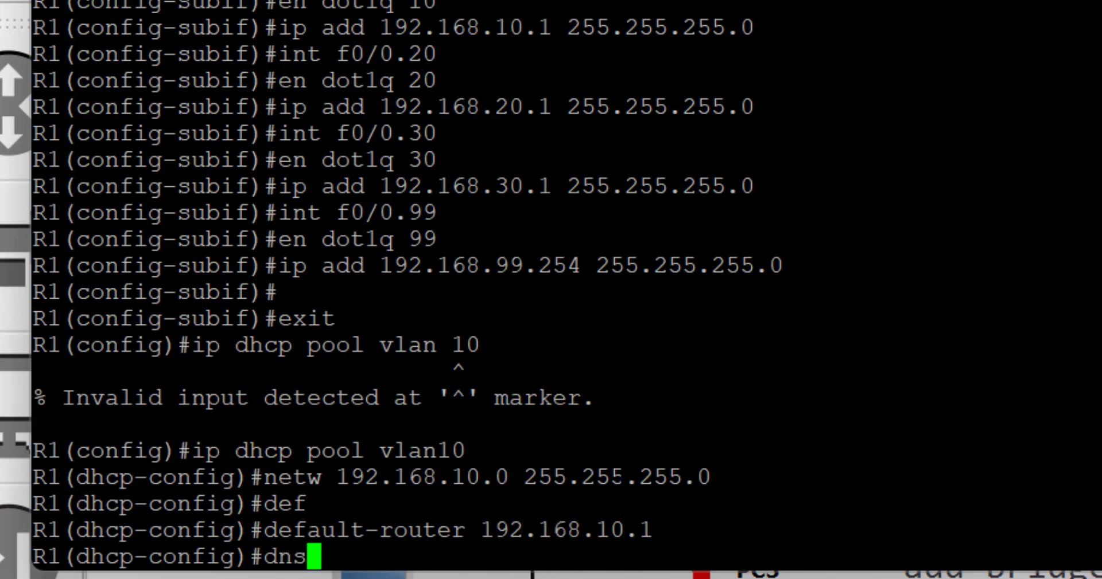
{"action": "key", "text": "Tab"}
{"action": "type", "text": "192.168.10.1 "}
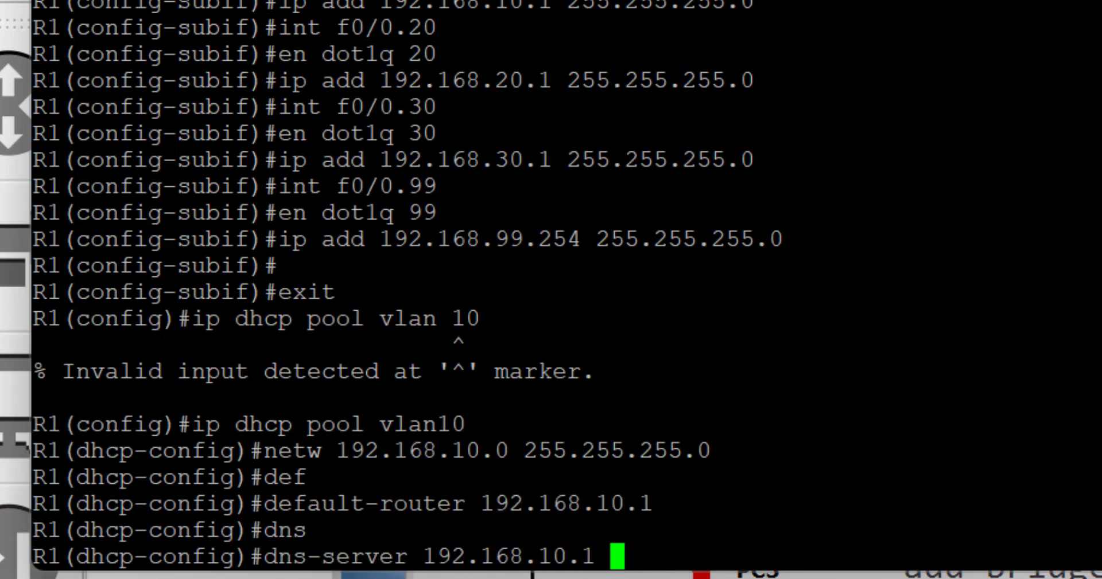
{"action": "type", "text": "8.8.8.8"}
{"action": "key", "text": "Return"}
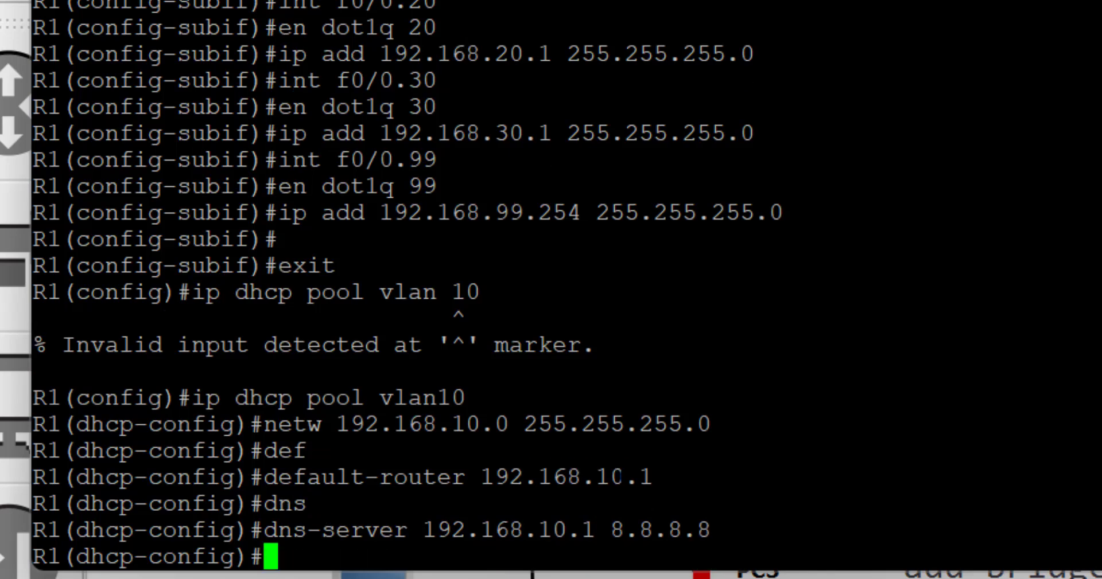
Create DHCP pool vlan20: network 192.168.20.0/24, gateway 192.168.20.1, DNS 192.168.20.1 and 8.8.8.8
{"action": "type", "text": "ip d"}
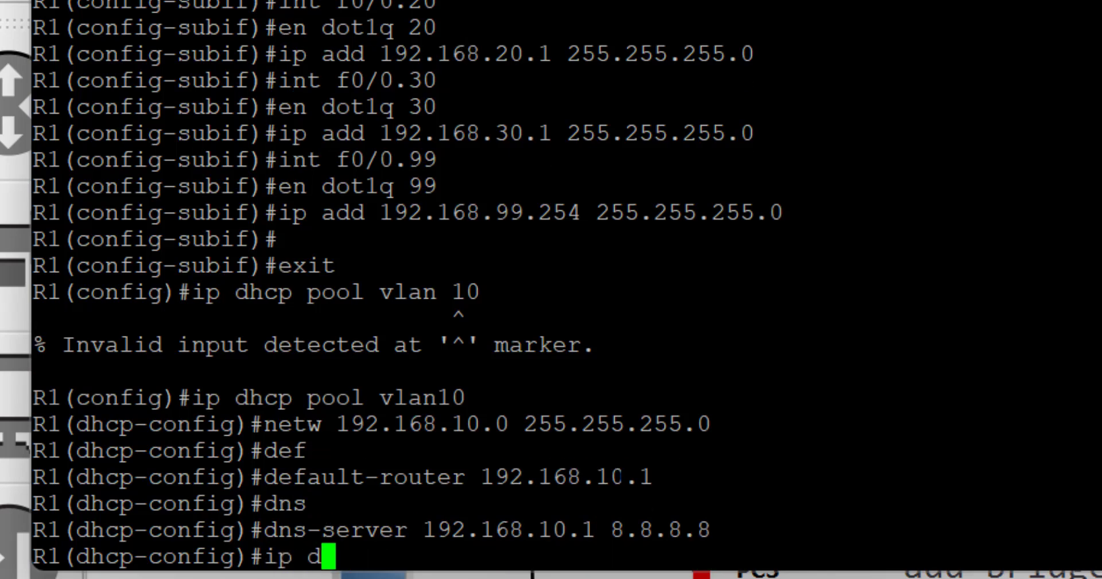
{"action": "type", "text": "dhcp"}
{"action": "key", "text": "BackSpace"}
{"action": "key", "text": "BackSpace"}
{"action": "key", "text": "BackSpace"}
{"action": "key", "text": "BackSpace"}
{"action": "key", "text": "BackSpace"}
{"action": "key", "text": "BackSpace"}
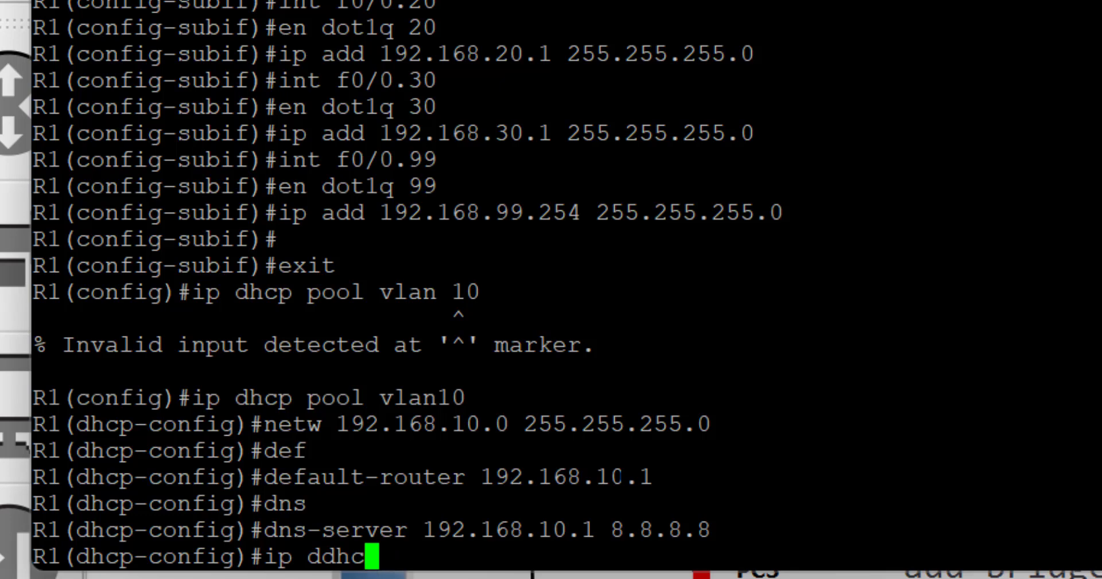
{"action": "type", "text": "dhcppool"}
{"action": "key", "text": "BackSpace"}
{"action": "key", "text": "BackSpace"}
{"action": "key", "text": "BackSpace"}
{"action": "key", "text": "BackSpace"}
{"action": "type", "text": "pool vlan20"}
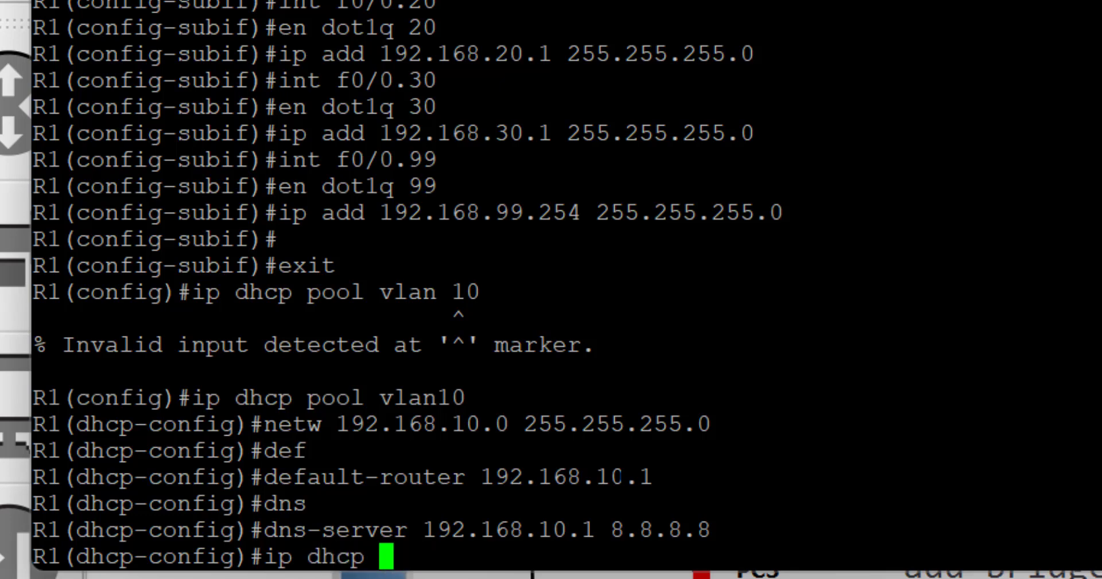
{"action": "key", "text": "Return"}
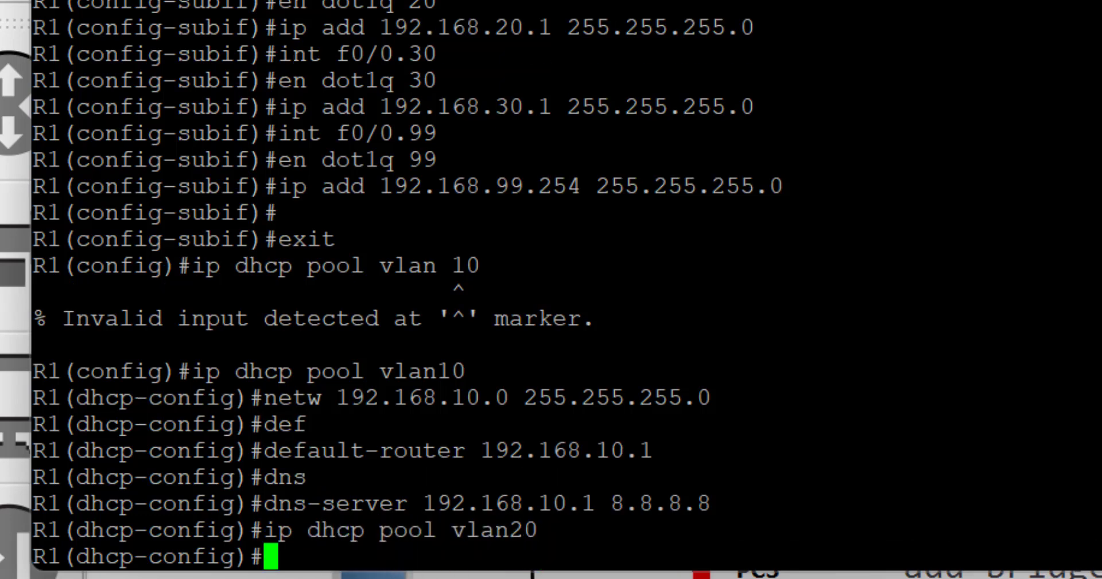
{"action": "type", "text": "netw 192.168.20.0 "}
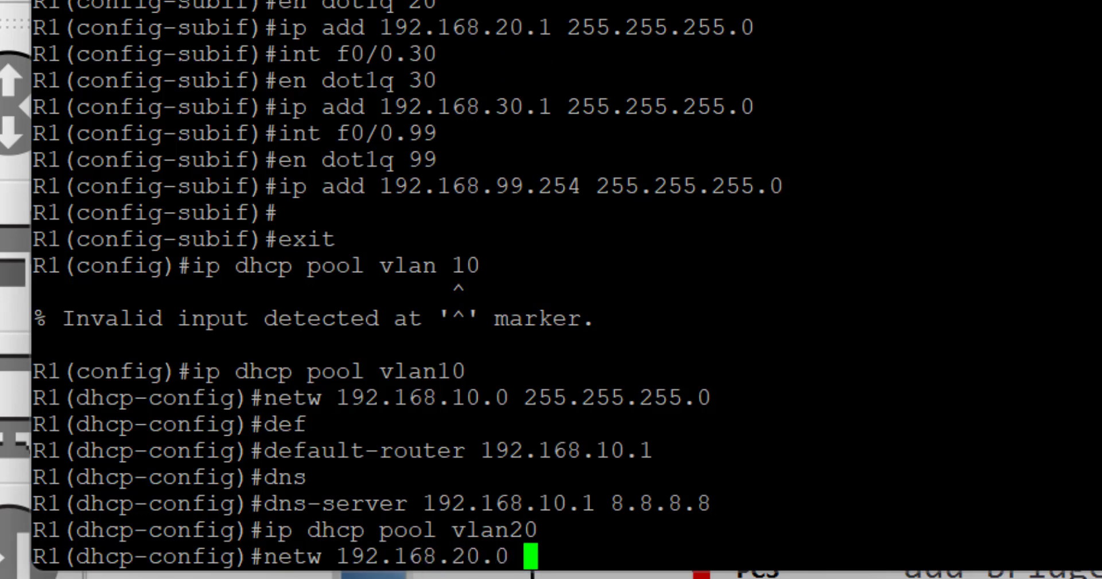
{"action": "type", "text": "255.255.255.0"}
{"action": "key", "text": "Return"}
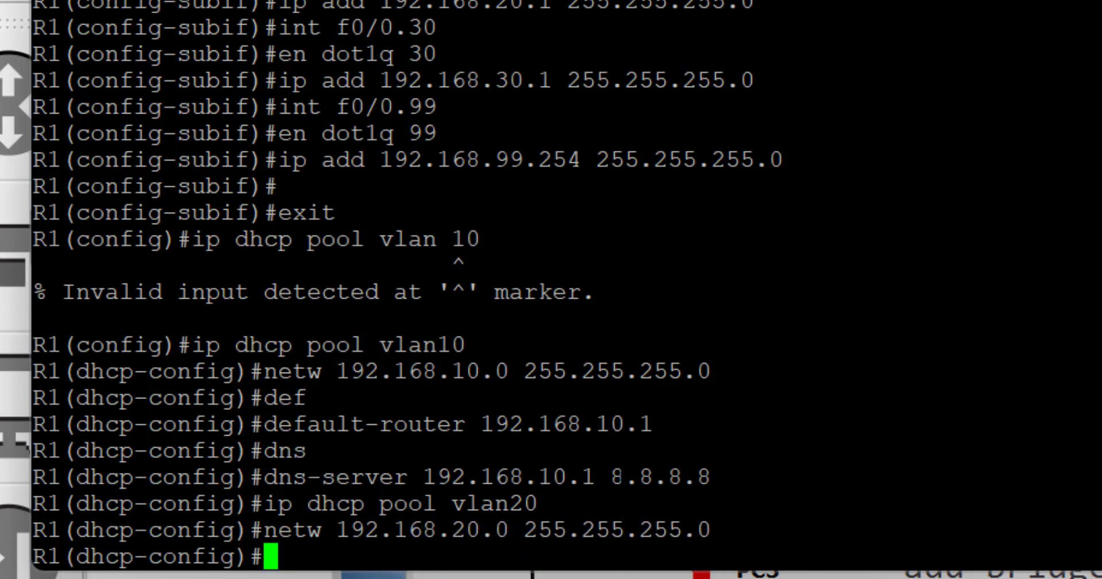
{"action": "type", "text": "de"}
{"action": "key", "text": "Tab"}
{"action": "type", "text": "192.168.20.1"}
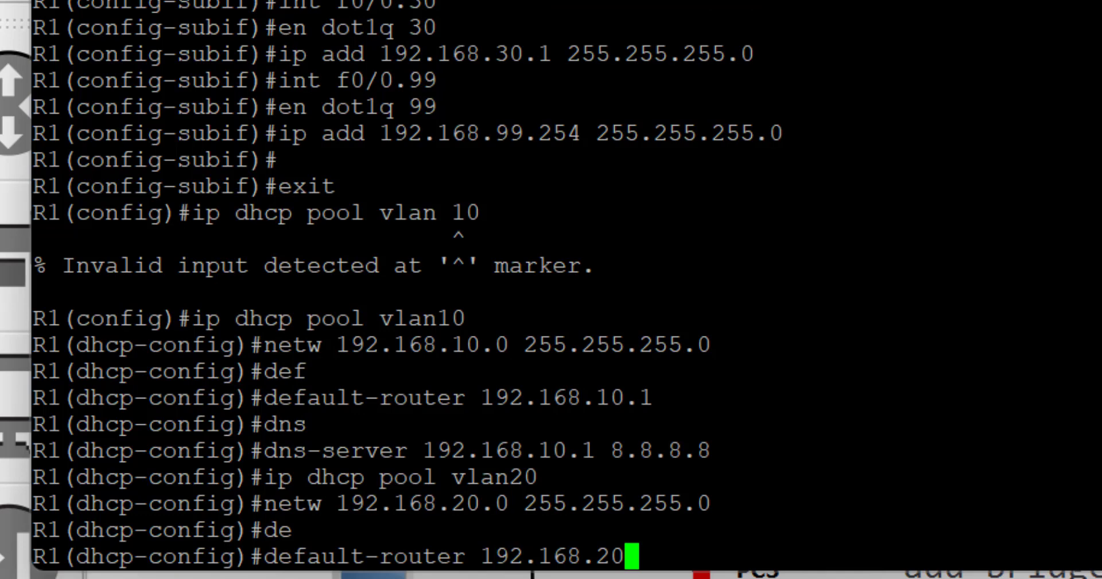
{"action": "key", "text": "Return"}
{"action": "type", "text": "dns"}
{"action": "key", "text": "Tab"}
{"action": "type", "text": "192.168"}
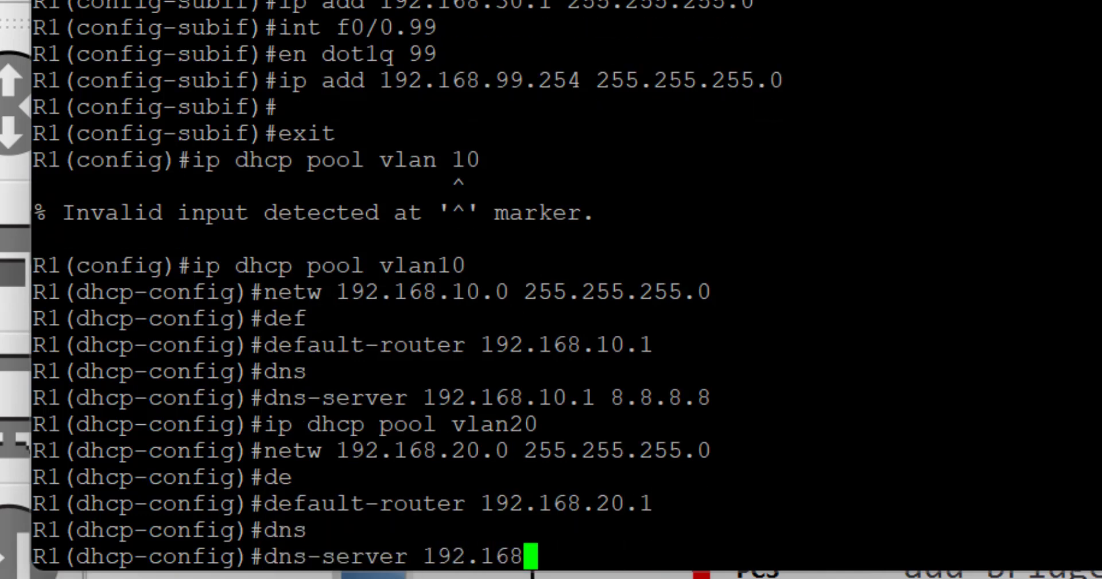
{"action": "type", "text": ".20.1 8.8.8.8"}
{"action": "key", "text": "Return"}
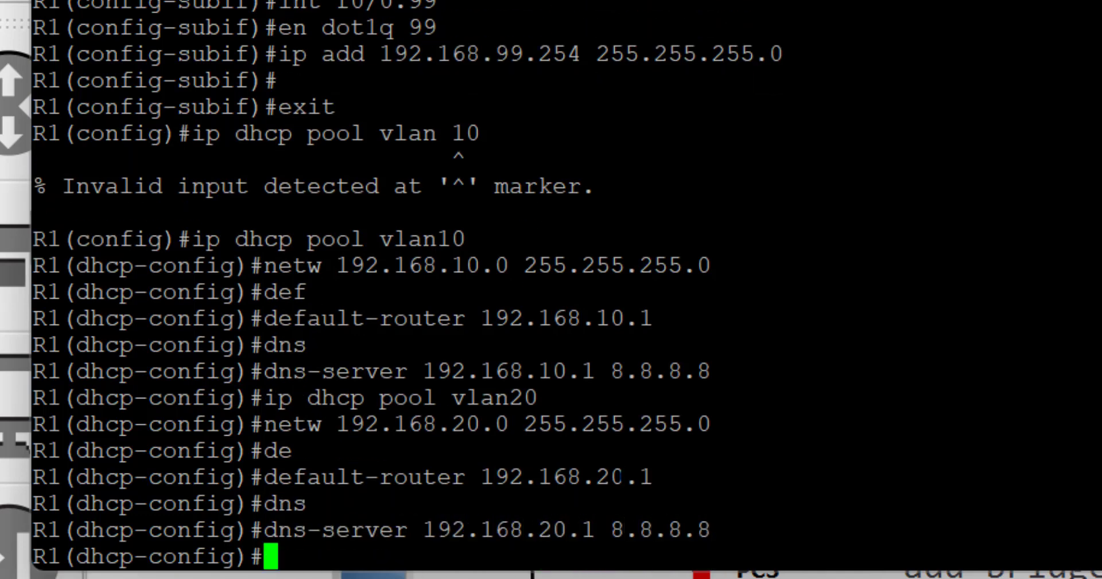
{"action": "key", "text": "Return"}
Create DHCP pool vlan30: network 192.168.30.0/24, gateway 192.168.30.1, DNS 192.168.30.1 and 8.8.8.8
{"action": "type", "text": "ip dhcp poll vasn"}
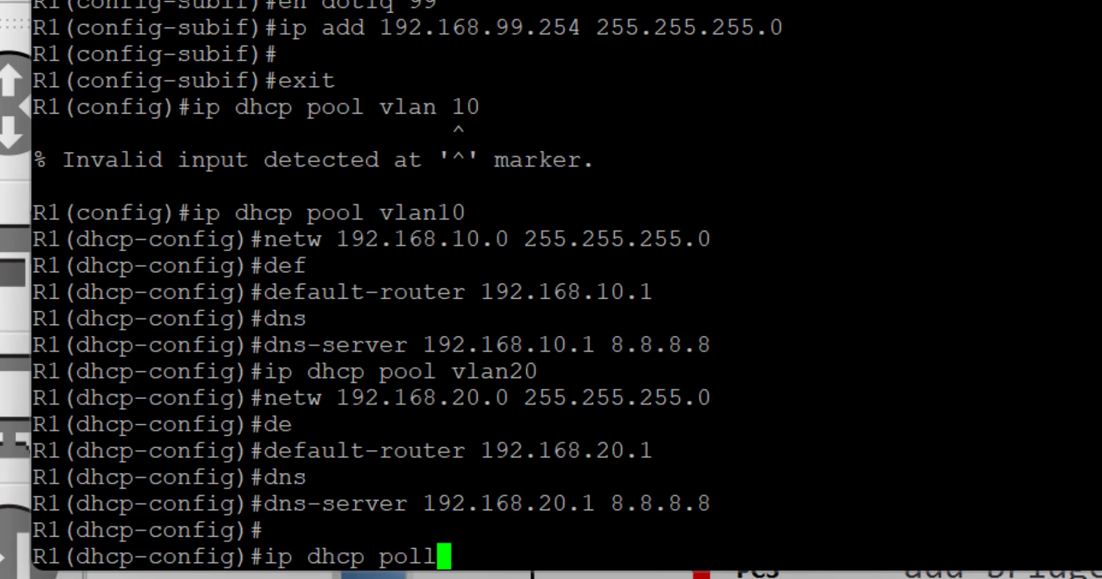
{"action": "key", "text": "BackSpace"}
{"action": "key", "text": "BackSpace"}
{"action": "key", "text": "BackSpace"}
{"action": "type", "text": "lan30"}
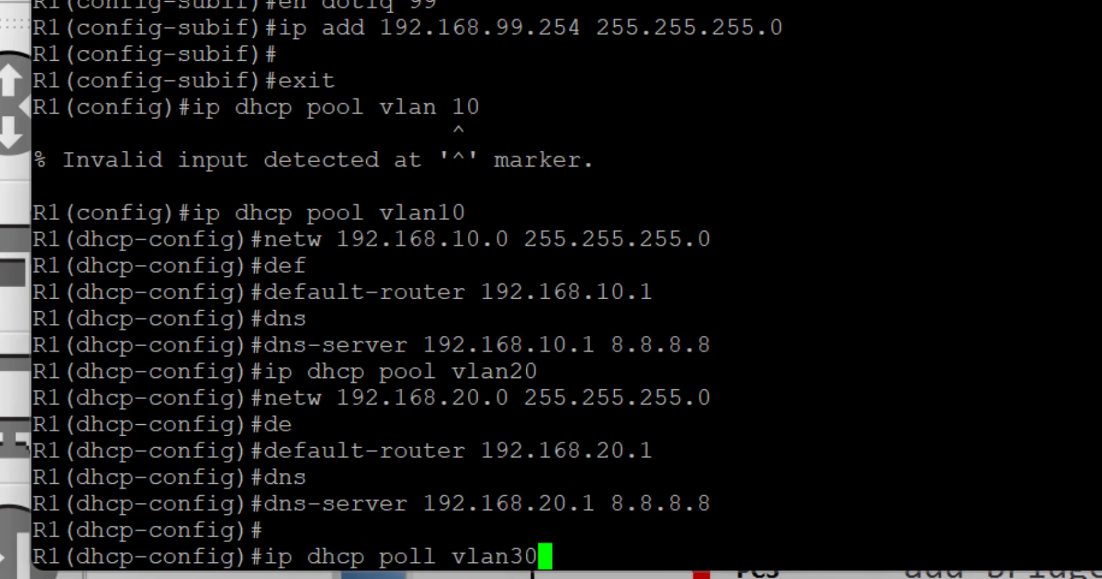
{"action": "key", "text": "Return"}
{"action": "key", "text": "Up"}
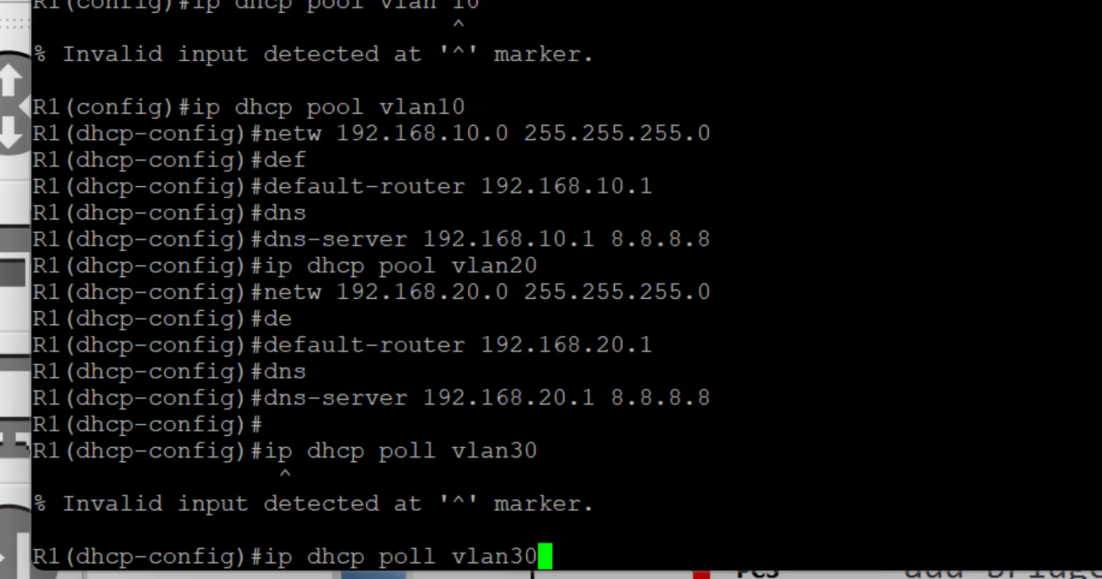
{"action": "key", "text": "Left"}
{"action": "key", "text": "Left"}
{"action": "key", "text": "Left"}
{"action": "key", "text": "Left"}
{"action": "key", "text": "Left"}
{"action": "key", "text": "Left"}
{"action": "key", "text": "Left"}
{"action": "key", "text": "BackSpace"}
{"action": "key", "text": "Left"}
{"action": "type", "text": "o"}
{"action": "key", "text": "Return"}
{"action": "type", "text": "n"}
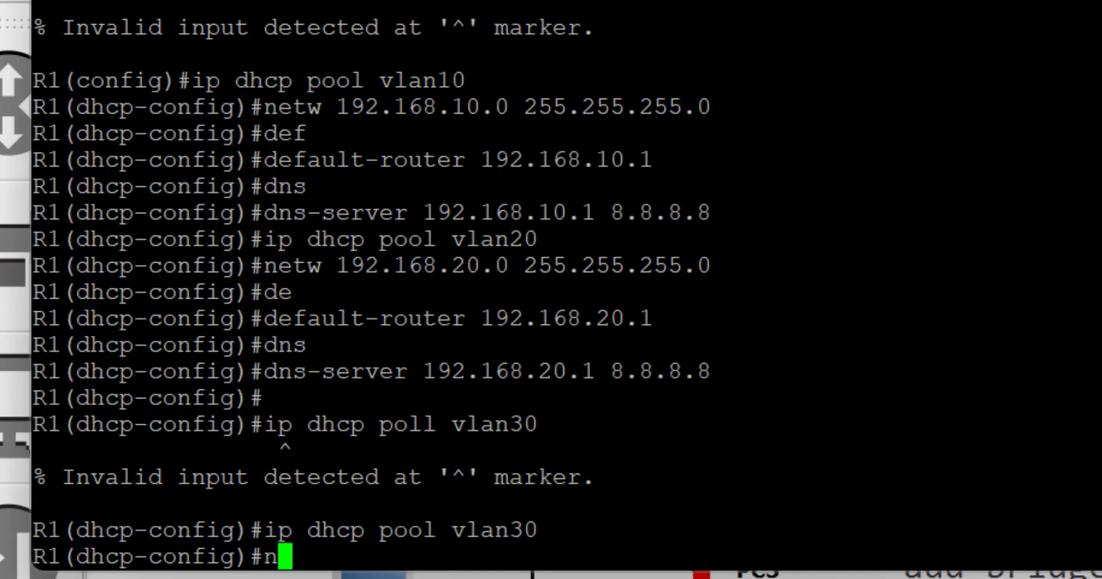
{"action": "type", "text": "etwo 192.168."}
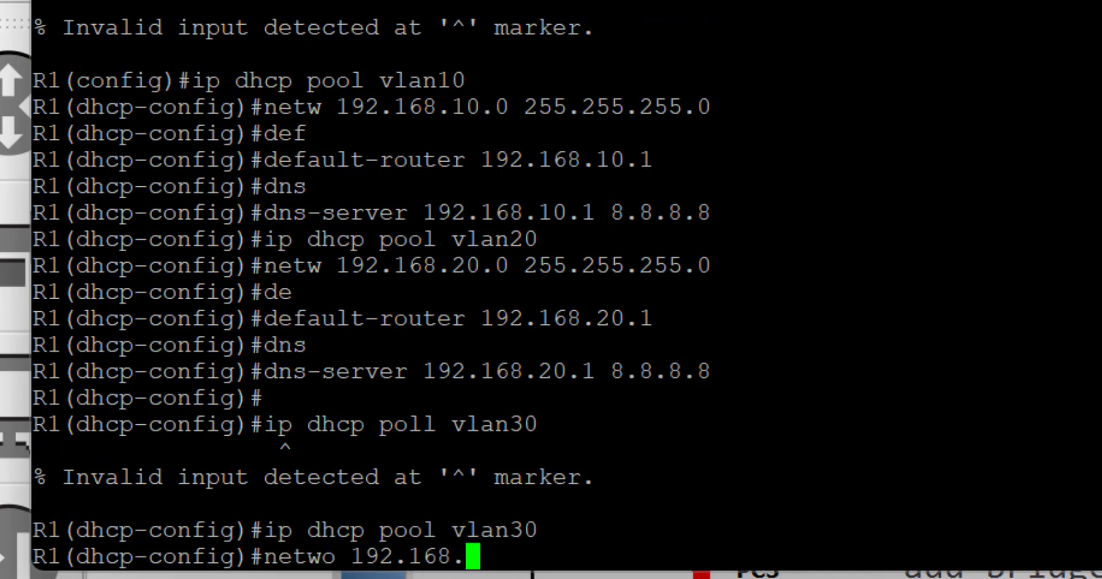
{"action": "type", "text": "30.0 255.255.255.0"}
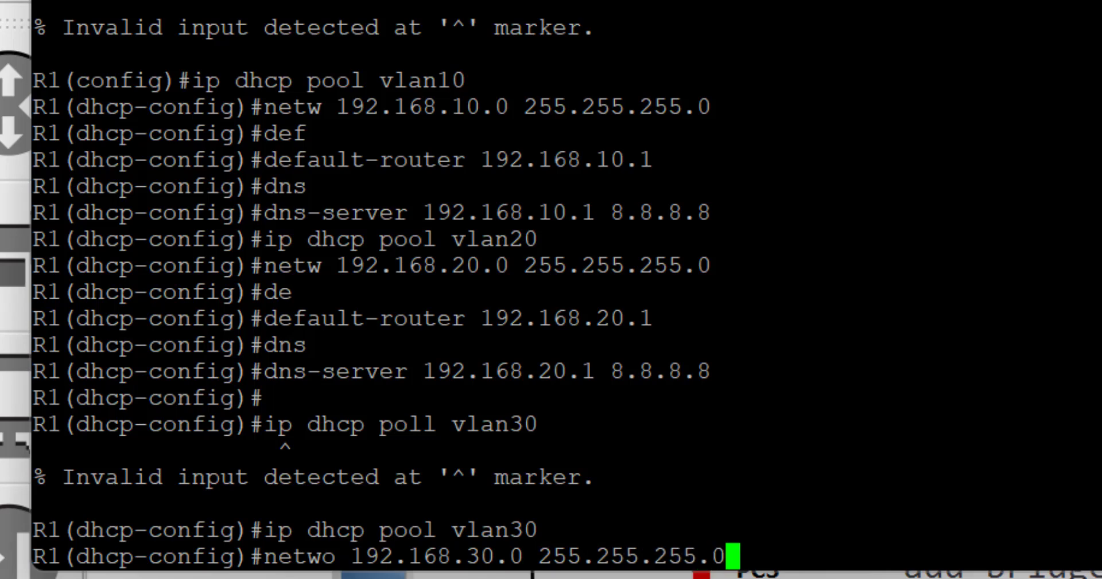
{"action": "key", "text": "Return"}
{"action": "type", "text": "def"}
{"action": "key", "text": "Tab"}
{"action": "type", "text": "192.168"}
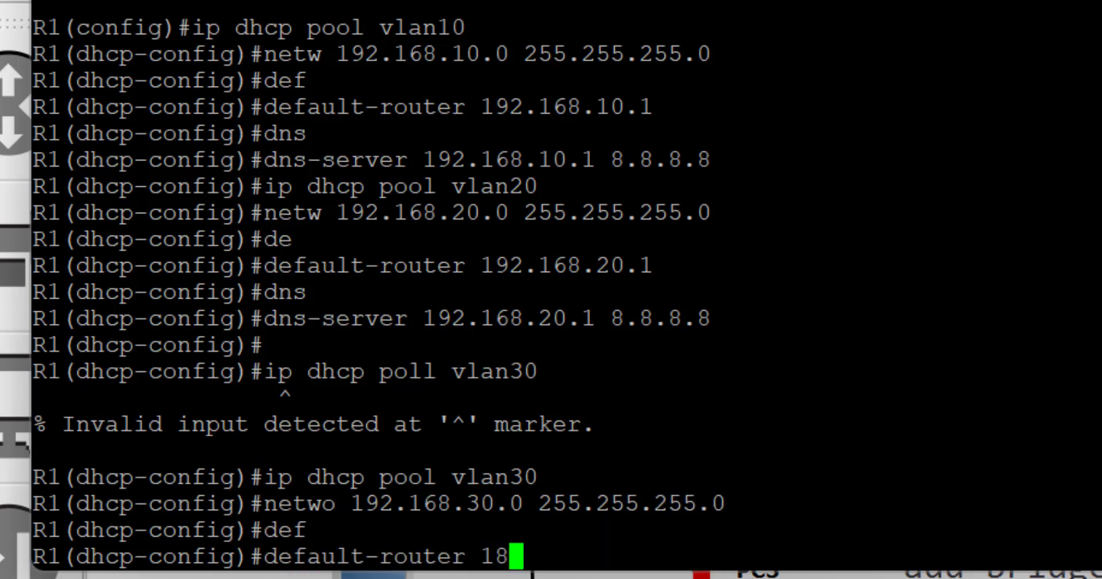
{"action": "type", "text": ".30.1"}
{"action": "key", "text": "Return"}
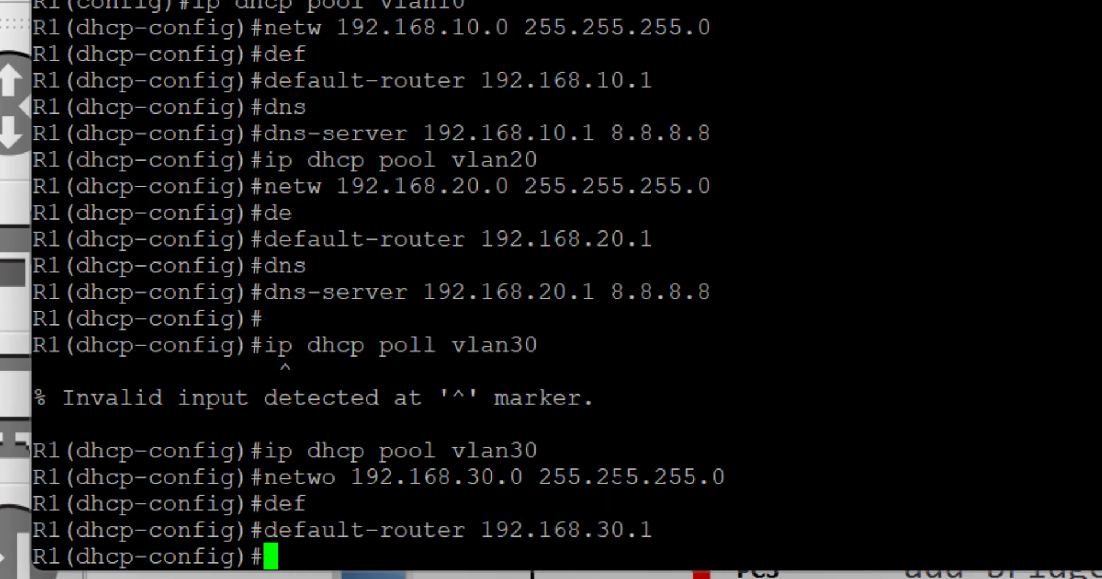
{"action": "type", "text": "dns"}
{"action": "key", "text": "Tab"}
{"action": "type", "text": "192.16"}
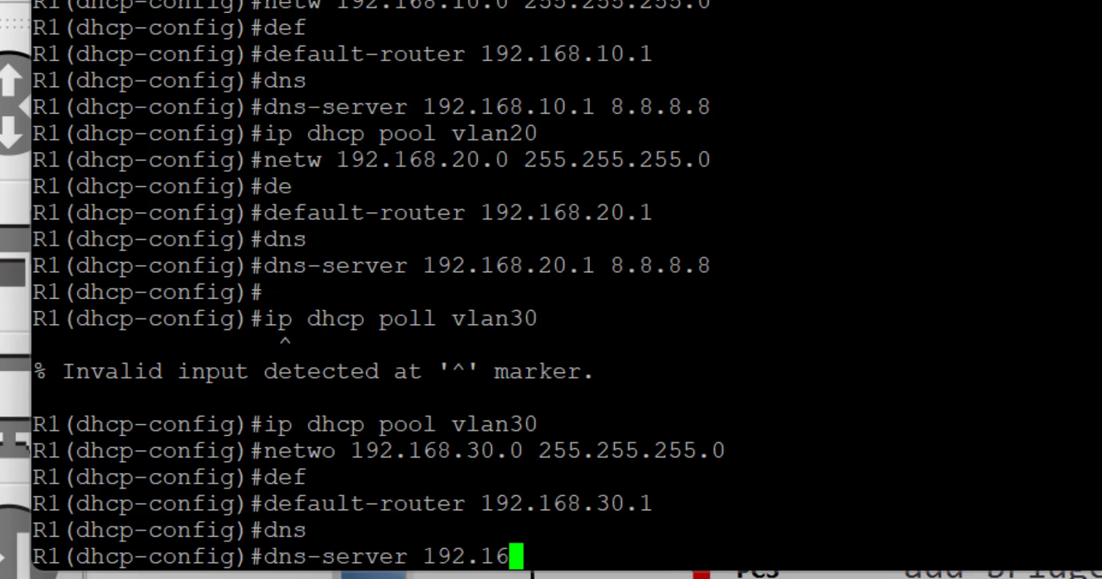
{"action": "type", "text": "8.30.1 8.8.8.8"}
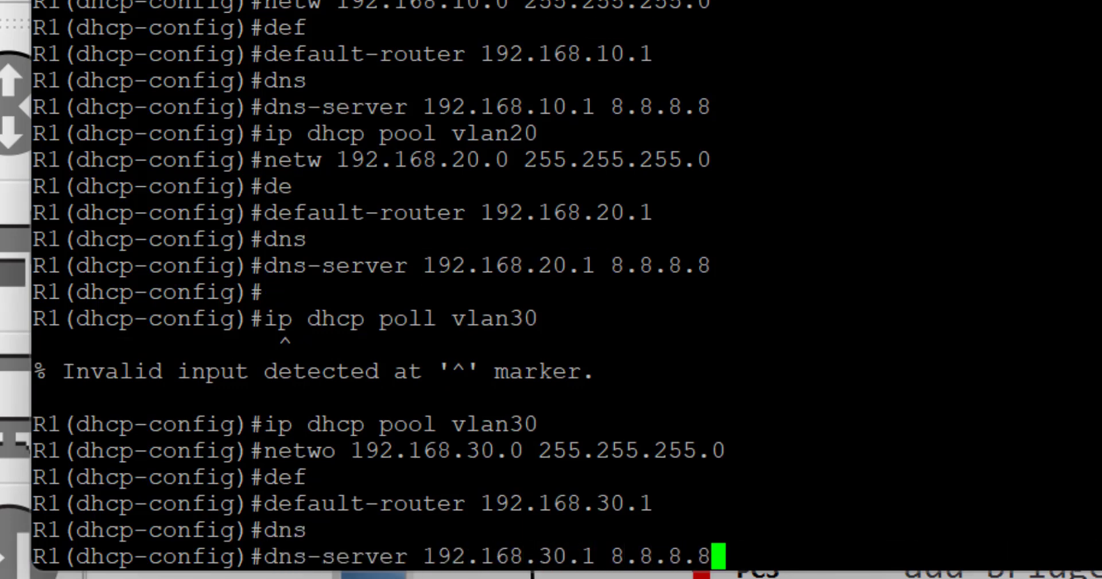
{"action": "key", "text": "Return"}
{"action": "key", "text": "Return"}
{"action": "key", "text": "Return"}
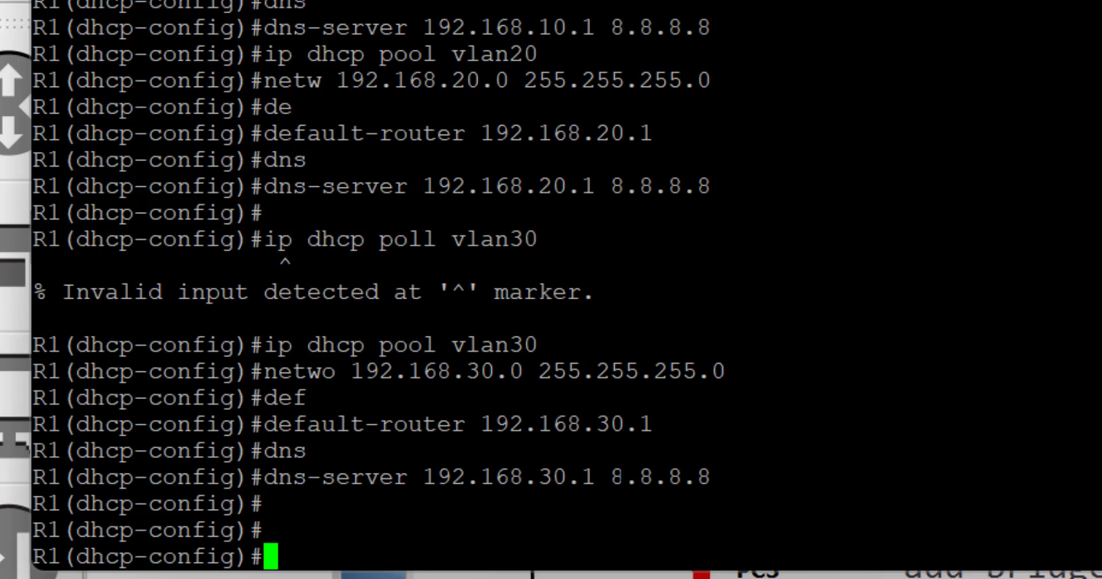
Exclude the gateway addresses 192.168.10.1, 192.168.20.1 and 192.168.30.1 from DHCP leases
{"action": "key", "text": "Return"}
{"action": "type", "text": "ex"}
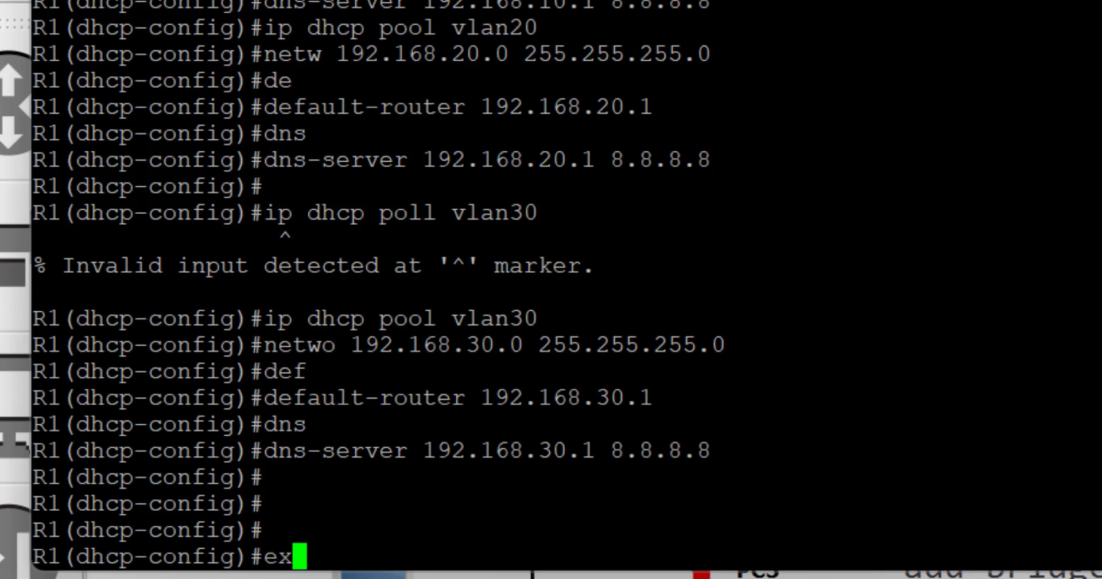
{"action": "type", "text": "it"}
{"action": "key", "text": "Return"}
{"action": "type", "text": "ip dhcp ex"}
{"action": "key", "text": "Tab"}
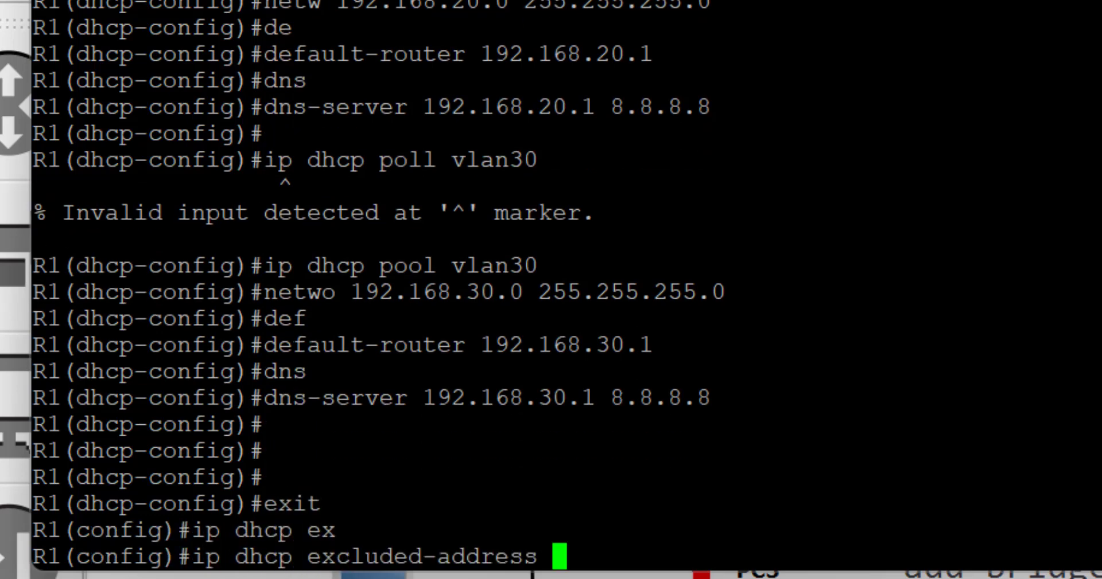
{"action": "type", "text": "192.168.10.1"}
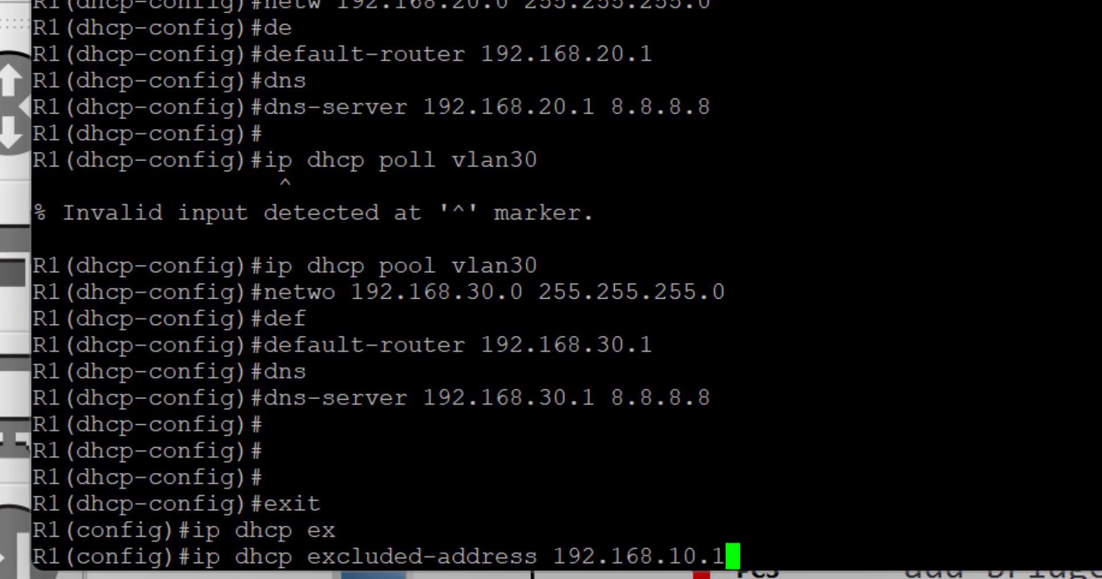
{"action": "key", "text": "Return"}
{"action": "key", "text": "Up"}
{"action": "key", "text": "Left"}
{"action": "key", "text": "Left"}
{"action": "key", "text": "Return"}
{"action": "key", "text": "Up"}
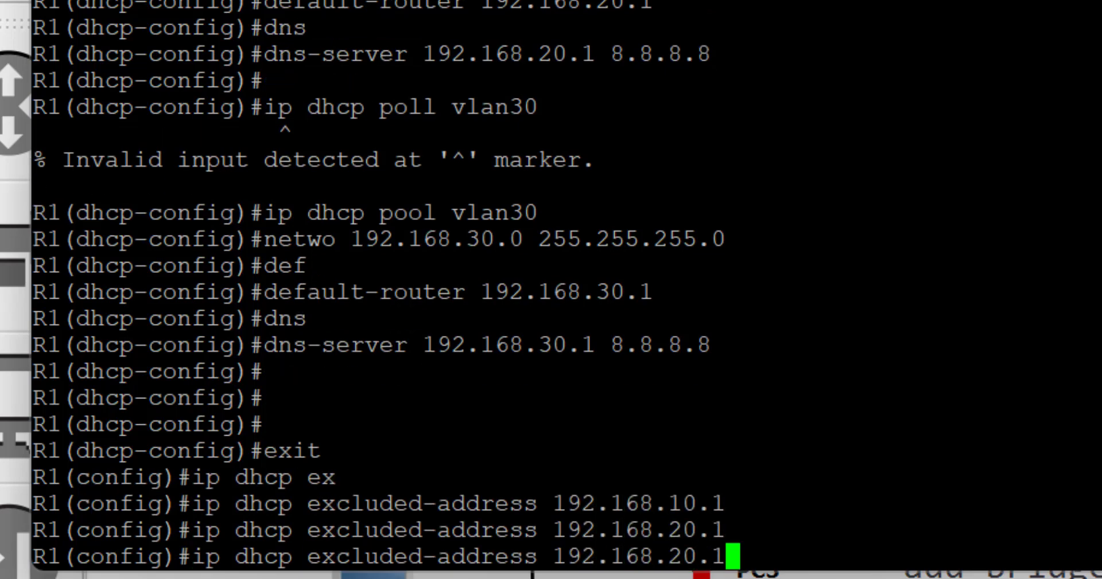
{"action": "key", "text": "Left"}
{"action": "key", "text": "Left"}
{"action": "key", "text": "Left"}
{"action": "key", "text": "Return"}
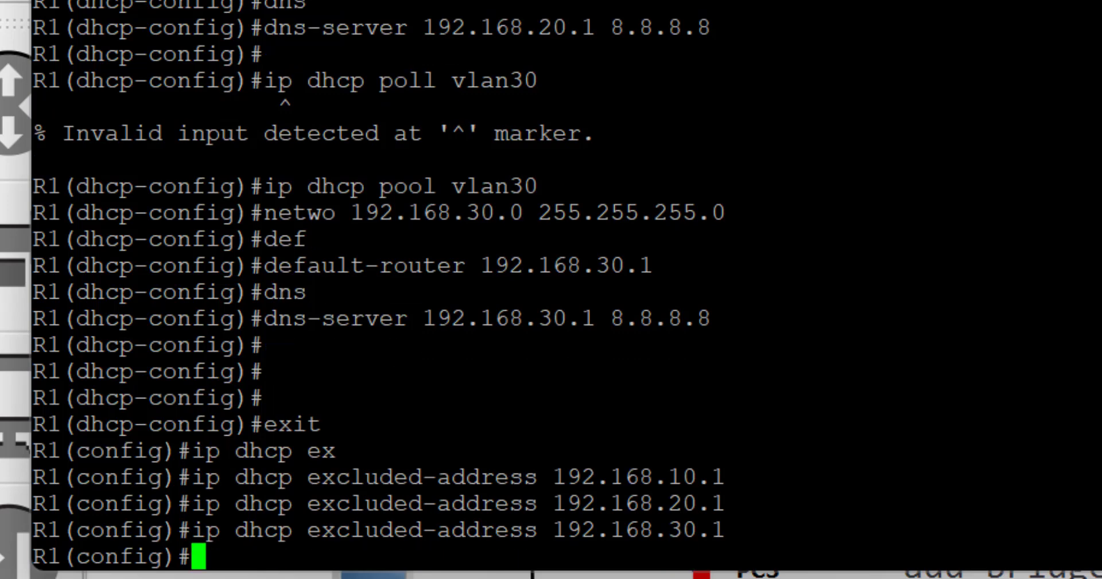
Exclude the broadcast addresses 192.168.30.255, 192.168.10.255 and 192.168.20.255 from DHCP leases
{"action": "key", "text": "Up"}
{"action": "key", "text": "BackSpace"}
{"action": "type", "text": "255"}
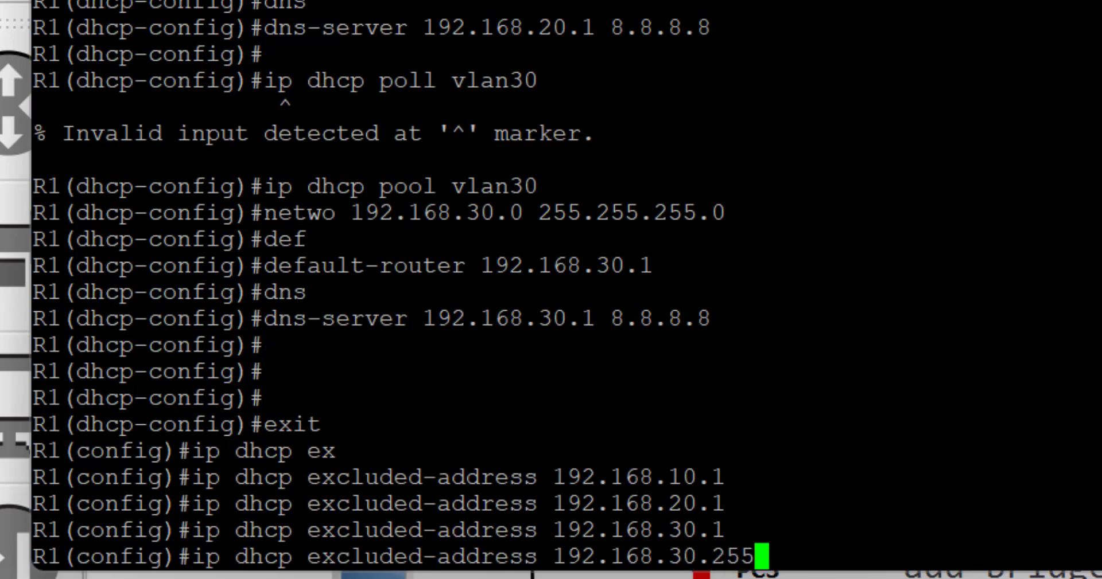
{"action": "key", "text": "Return"}
{"action": "key", "text": "Up"}
{"action": "key", "text": "Left"}
{"action": "key", "text": "Left"}
{"action": "key", "text": "Left"}
{"action": "key", "text": "Left"}
{"action": "key", "text": "Left"}
{"action": "key", "text": "BackSpace"}
{"action": "type", "text": "1"}
{"action": "key", "text": "Return"}
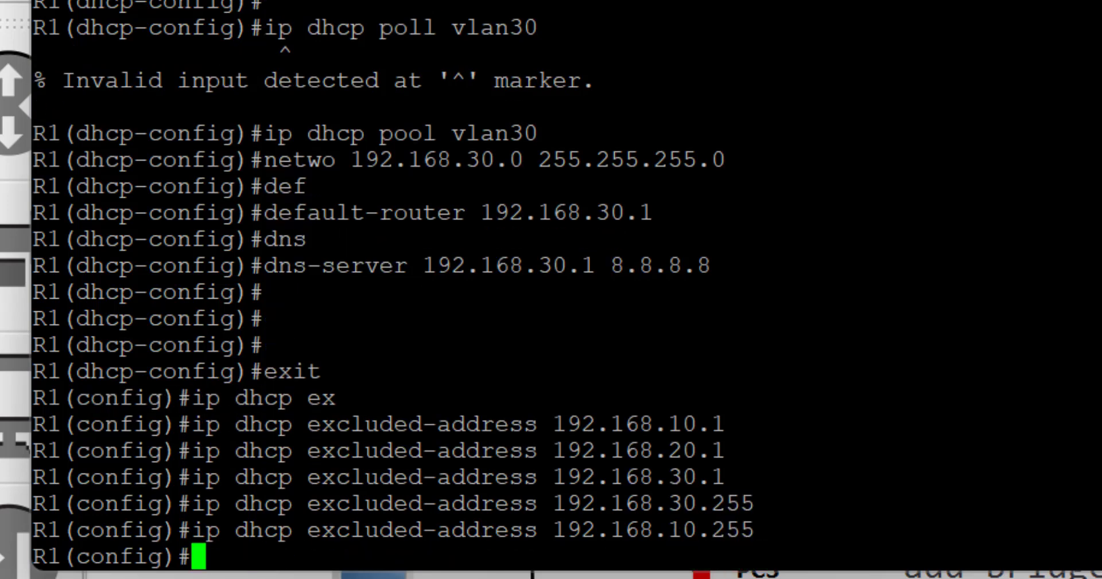
{"action": "key", "text": "Up"}
{"action": "key", "text": "Left"}
{"action": "key", "text": "Left"}
{"action": "key", "text": "Left"}
{"action": "key", "text": "Left"}
{"action": "key", "text": "Left"}
{"action": "key", "text": "BackSpace"}
{"action": "type", "text": "2"}
{"action": "key", "text": "Return"}
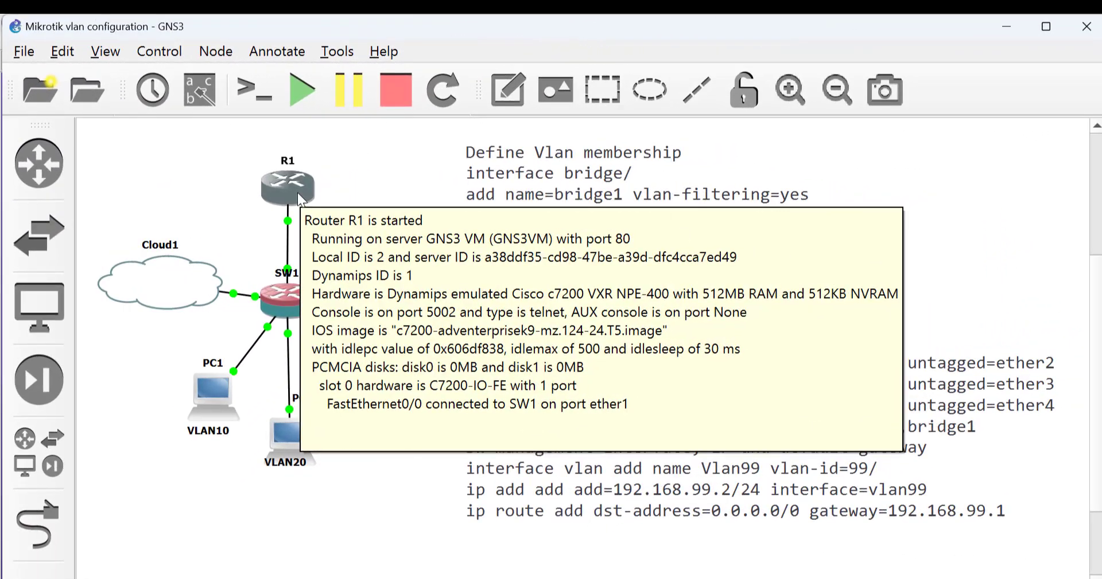
Open console sessions to router R1 and PC1
{"action": "right_click", "coordinate": [297, 192]}
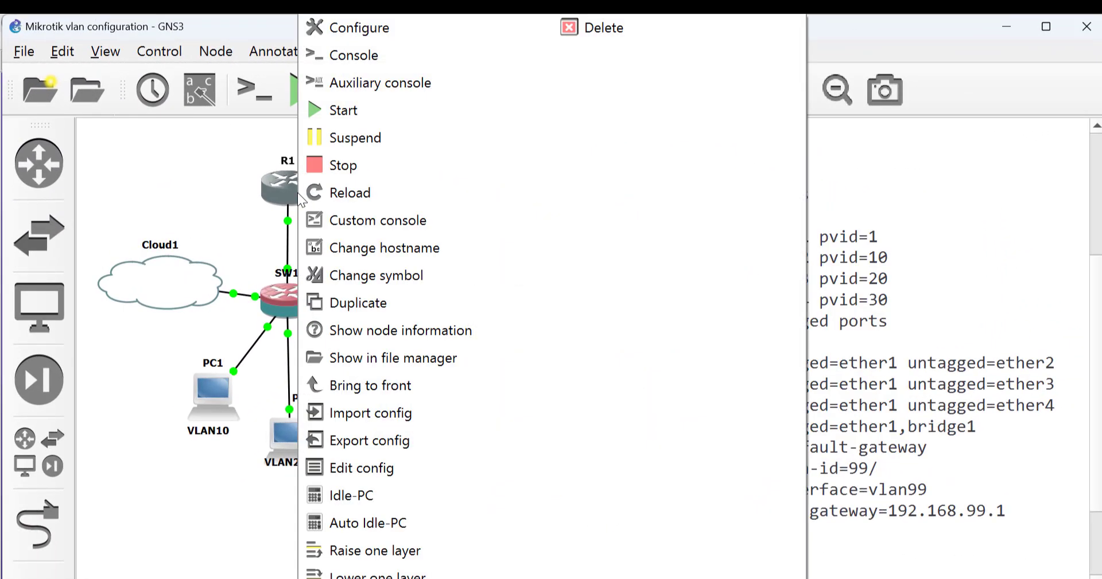
{"action": "left_click", "coordinate": [374, 60]}
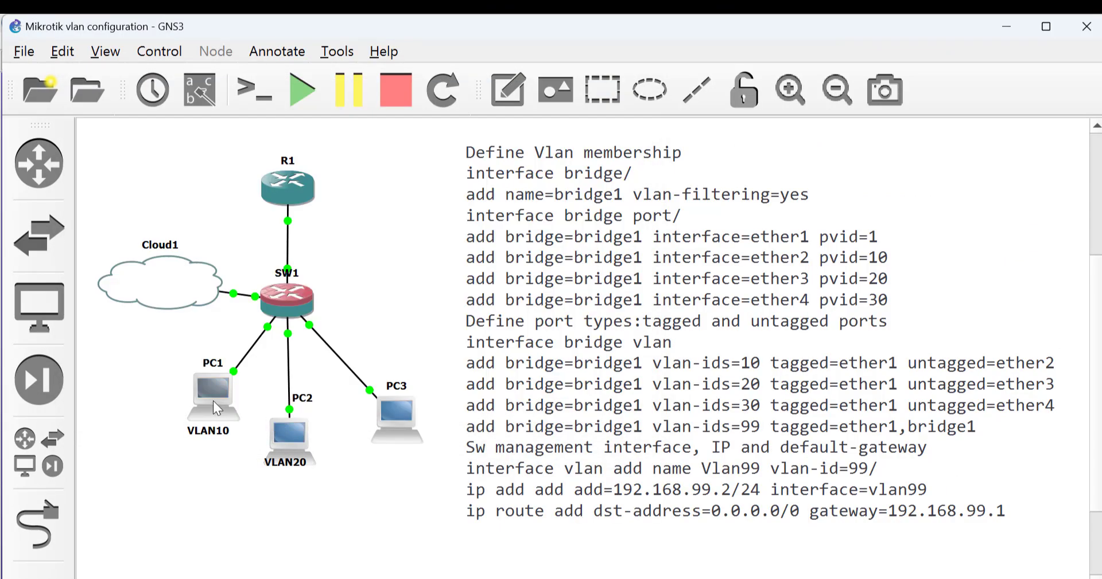
{"action": "right_click", "coordinate": [212, 402]}
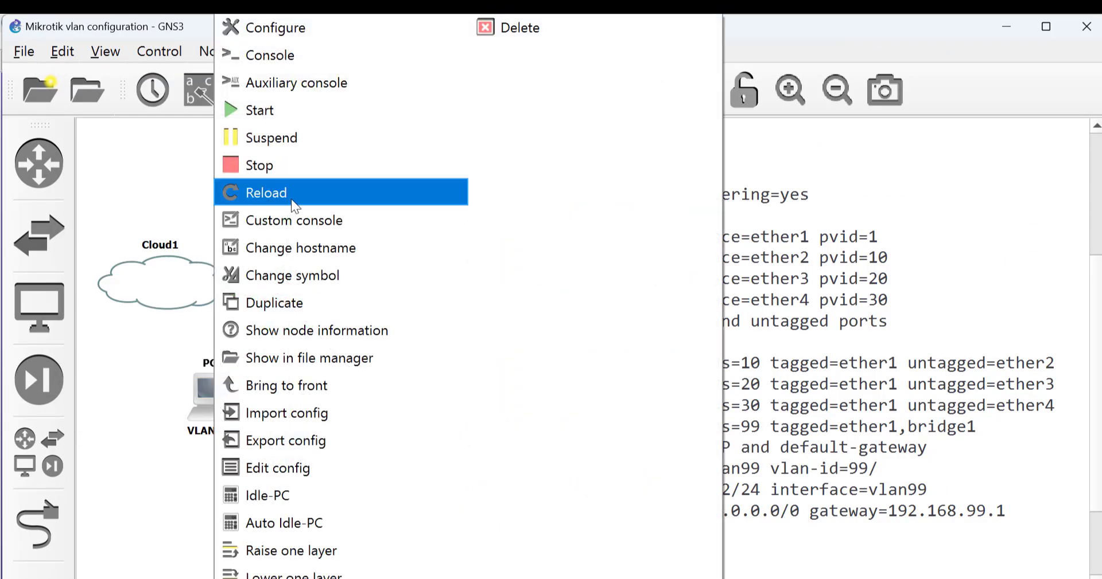
{"action": "left_click", "coordinate": [286, 63]}
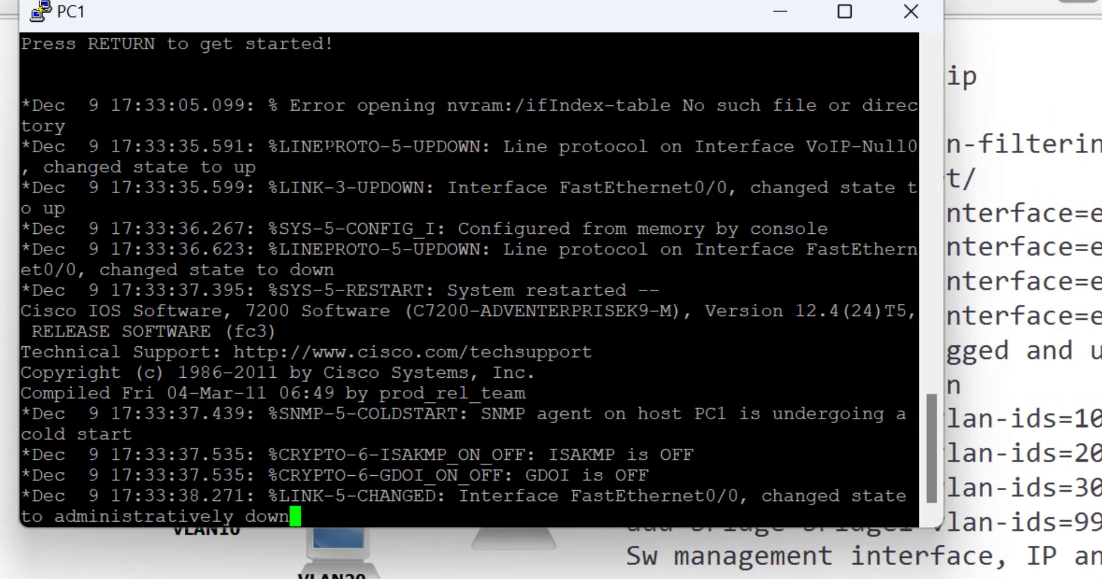
On PC1, enable FastEthernet0/0 with 'no shut' and 'ip address dhcp', then open PC2's node menu
{"action": "key", "text": "Return"}
{"action": "key", "text": "Return"}
{"action": "key", "text": "Return"}
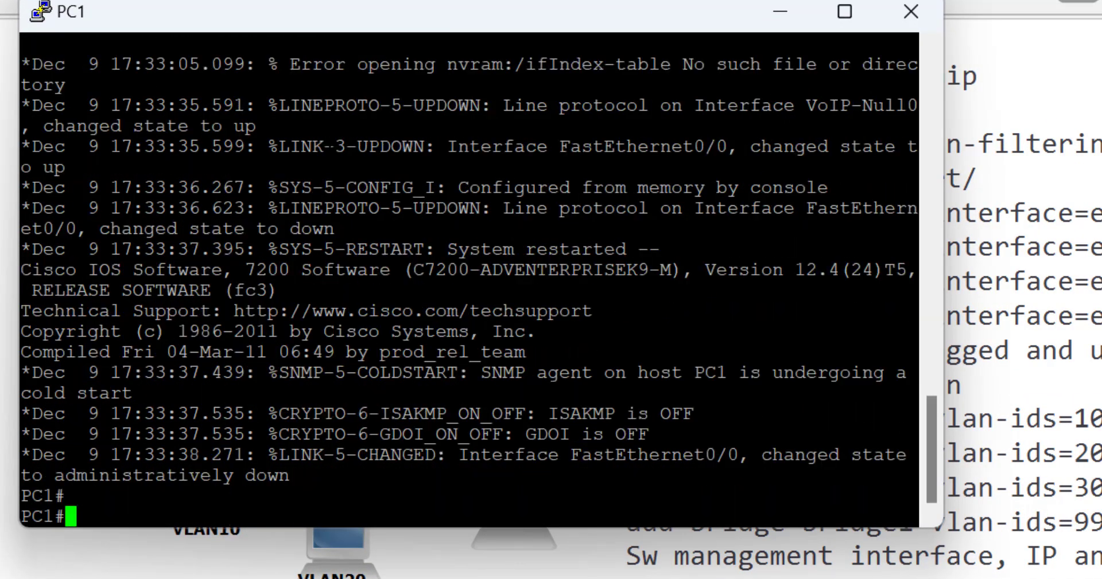
{"action": "type", "text": "conf t"}
{"action": "key", "text": "Return"}
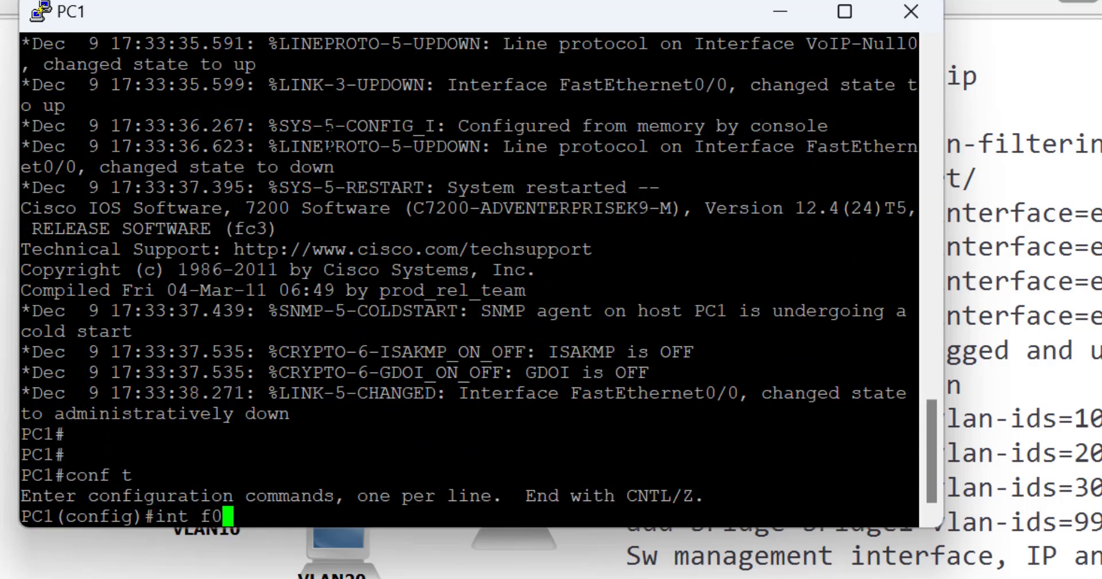
{"action": "key", "text": "Return"}
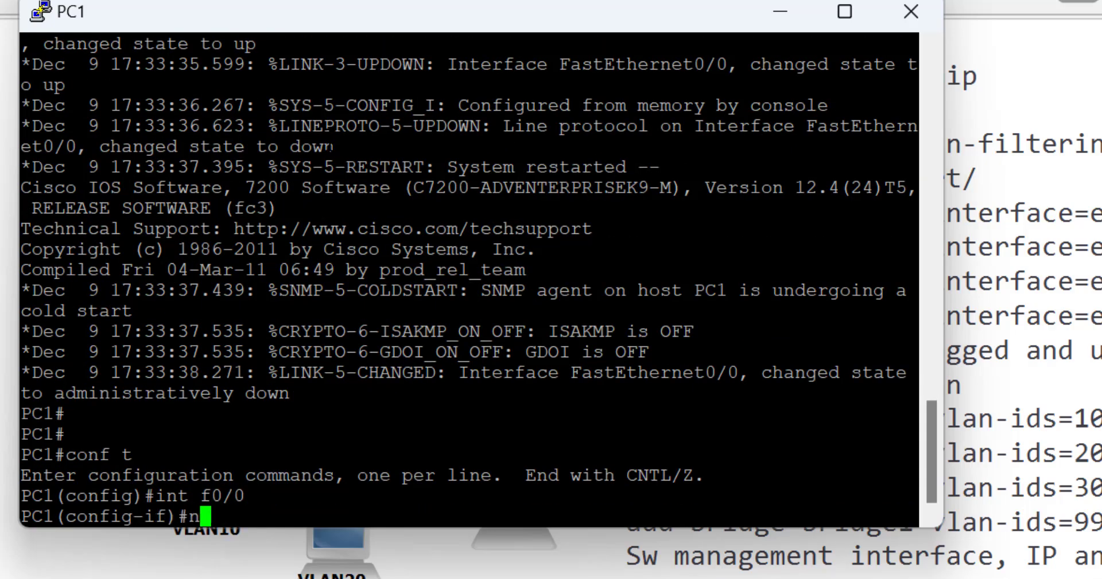
{"action": "type", "text": "no shut"}
{"action": "key", "text": "Return"}
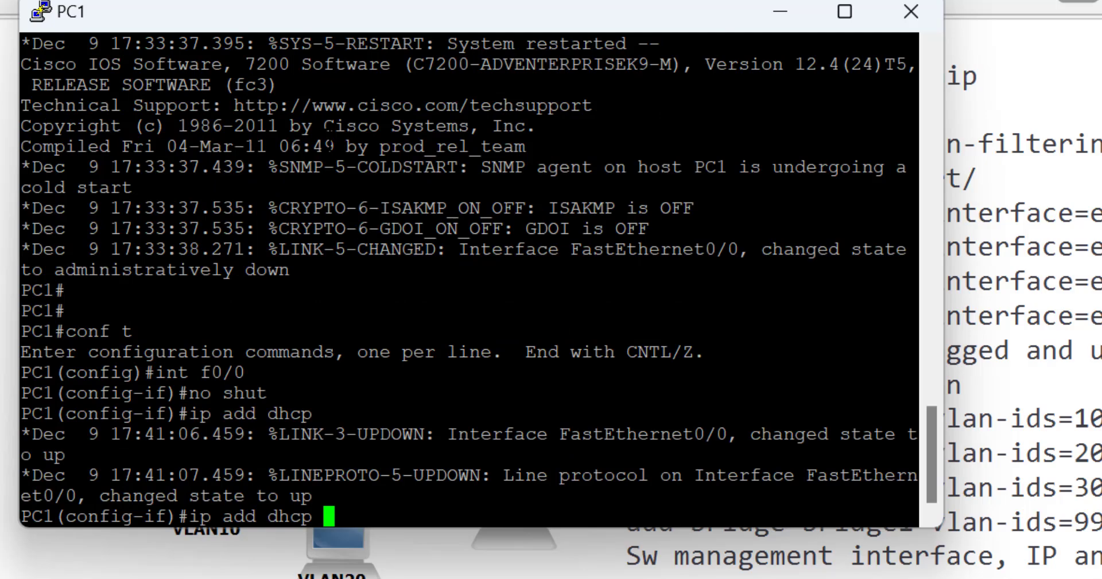
{"action": "key", "text": "Return"}
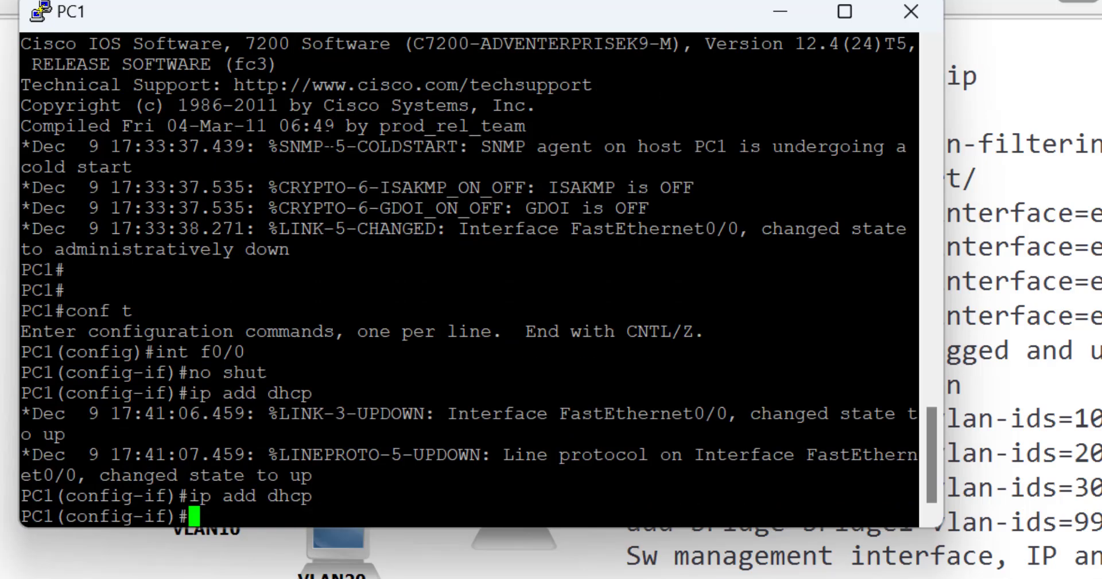
{"action": "left_click", "coordinate": [334, 539]}
{"action": "right_click", "coordinate": [334, 539]}
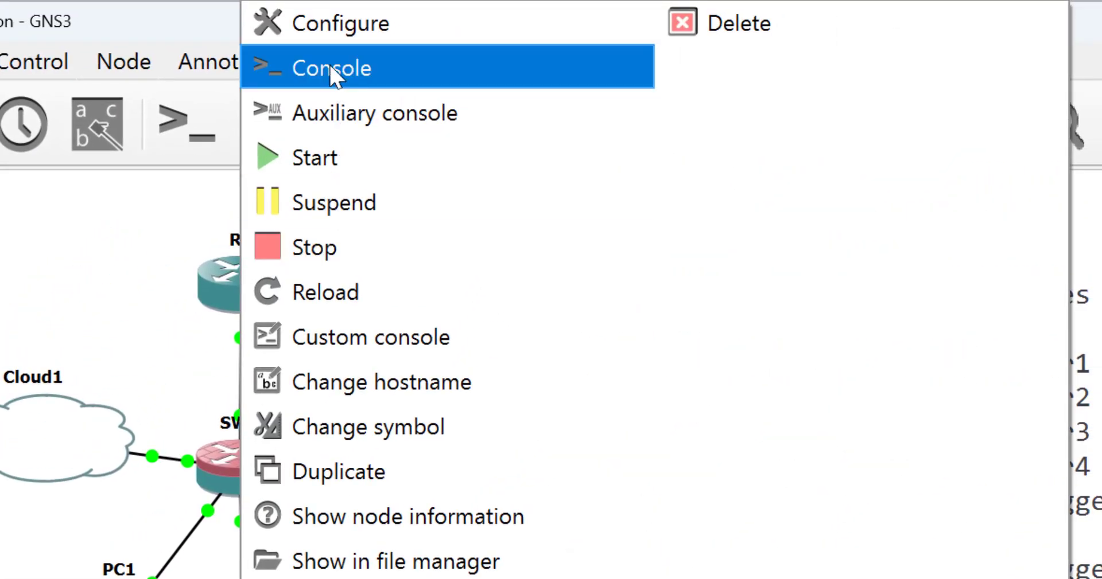
In PC2's console, enable FastEthernet0/0 with no shut and set it to ip address dhcp
{"action": "left_click", "coordinate": [331, 74]}
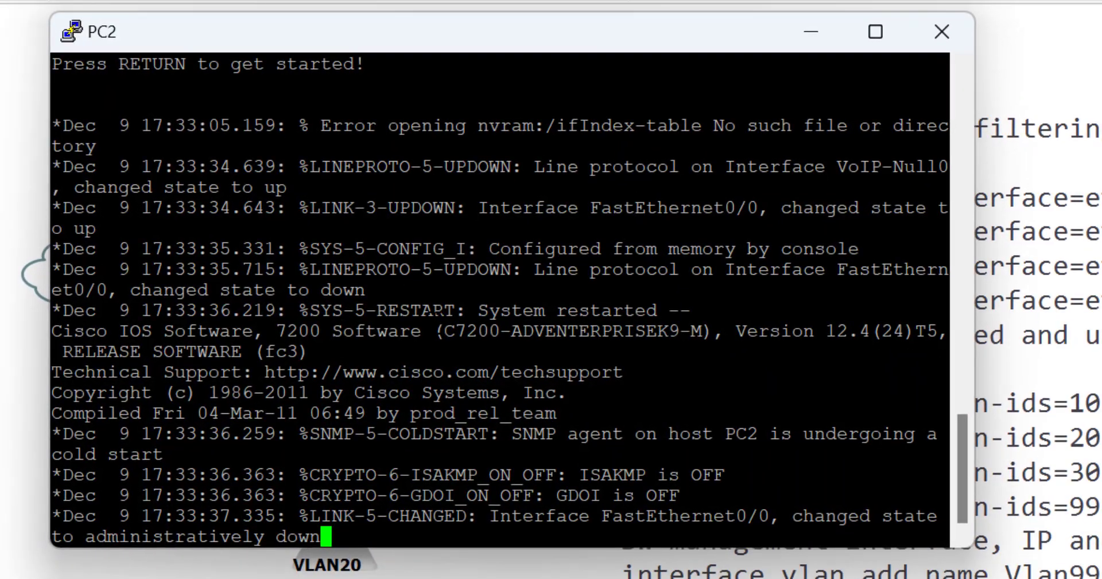
{"action": "key", "text": "Return"}
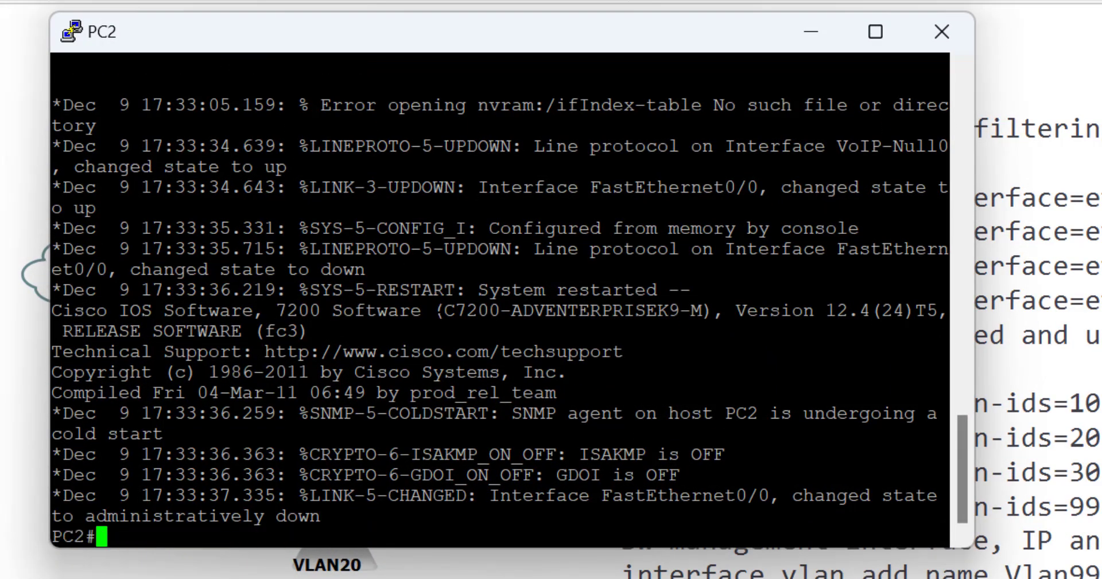
{"action": "type", "text": "conf t"}
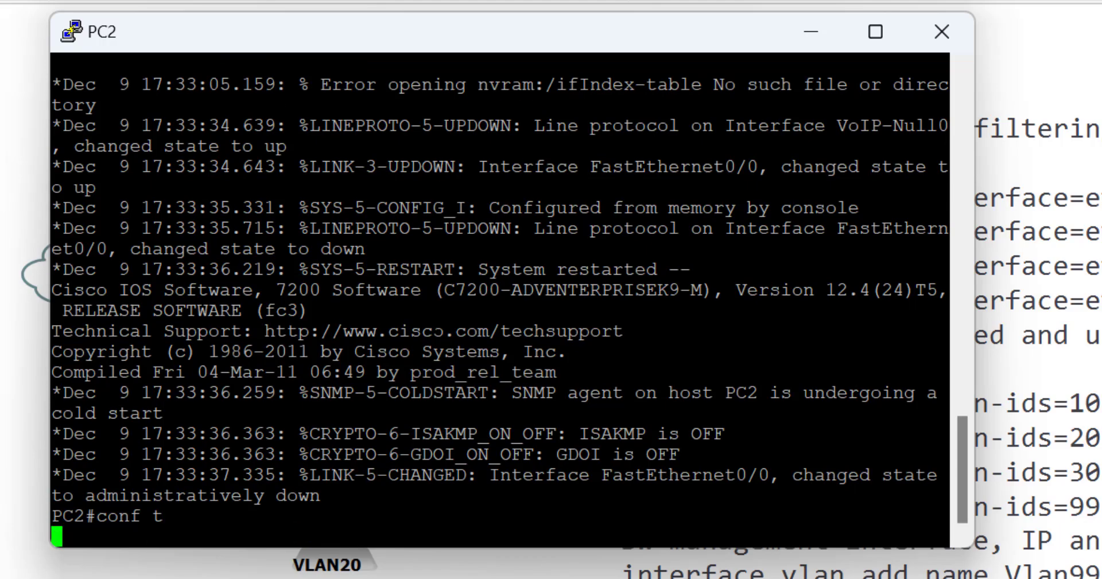
{"action": "key", "text": "Return"}
{"action": "type", "text": "int f0/0"}
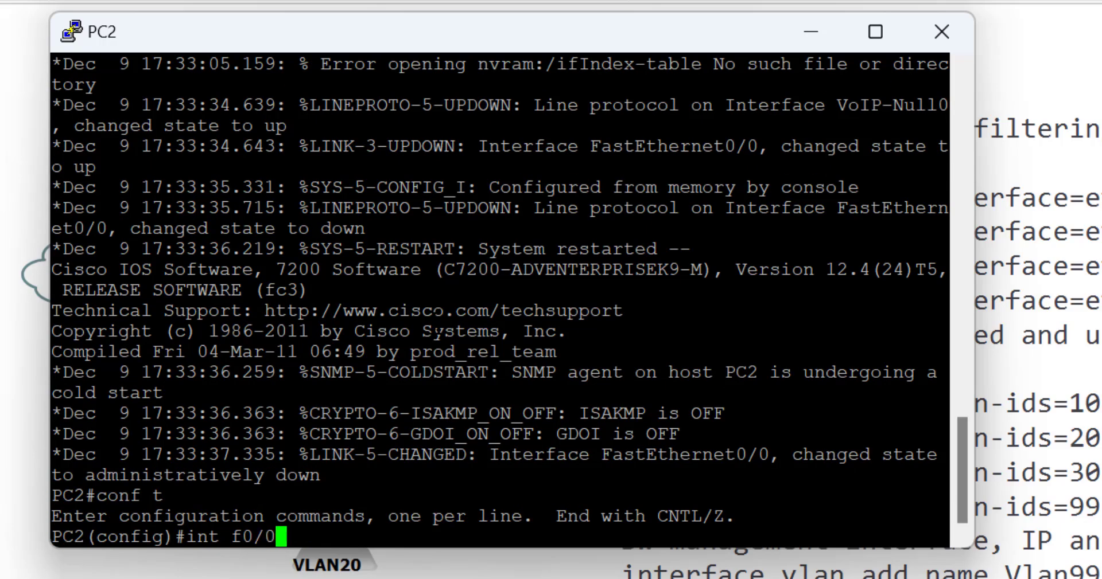
{"action": "key", "text": "Return"}
{"action": "type", "text": "nfig-if)#n"}
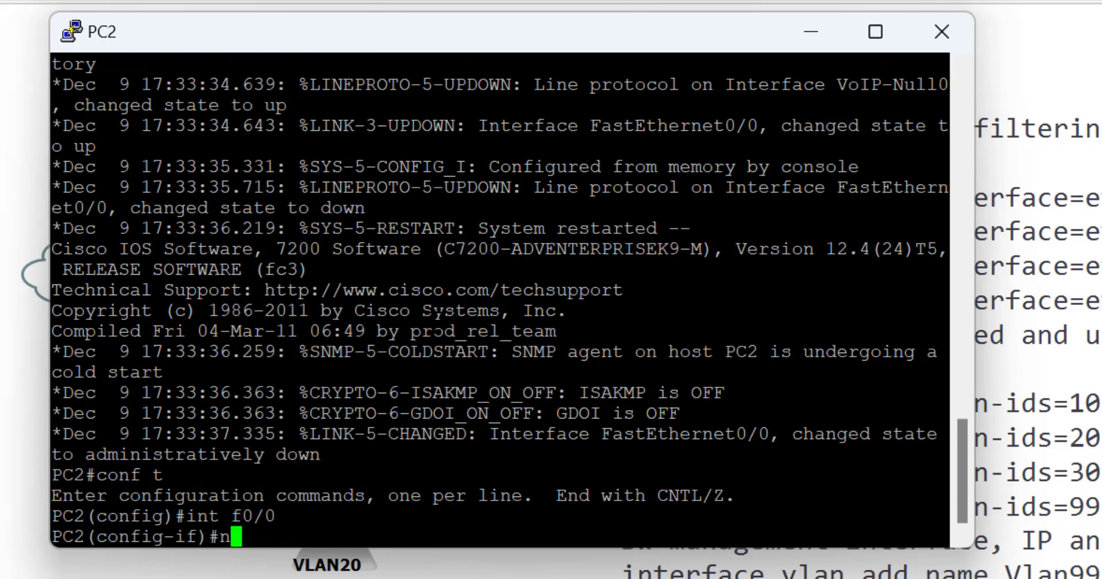
{"action": "type", "text": "o shut"}
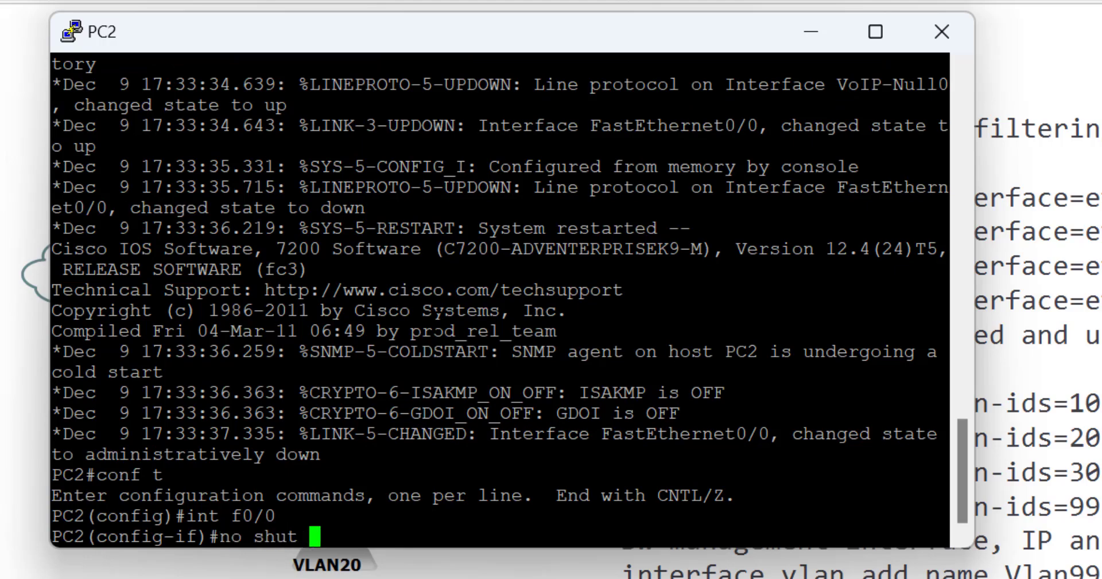
{"action": "key", "text": "Return"}
{"action": "type", "text": "ip add d"}
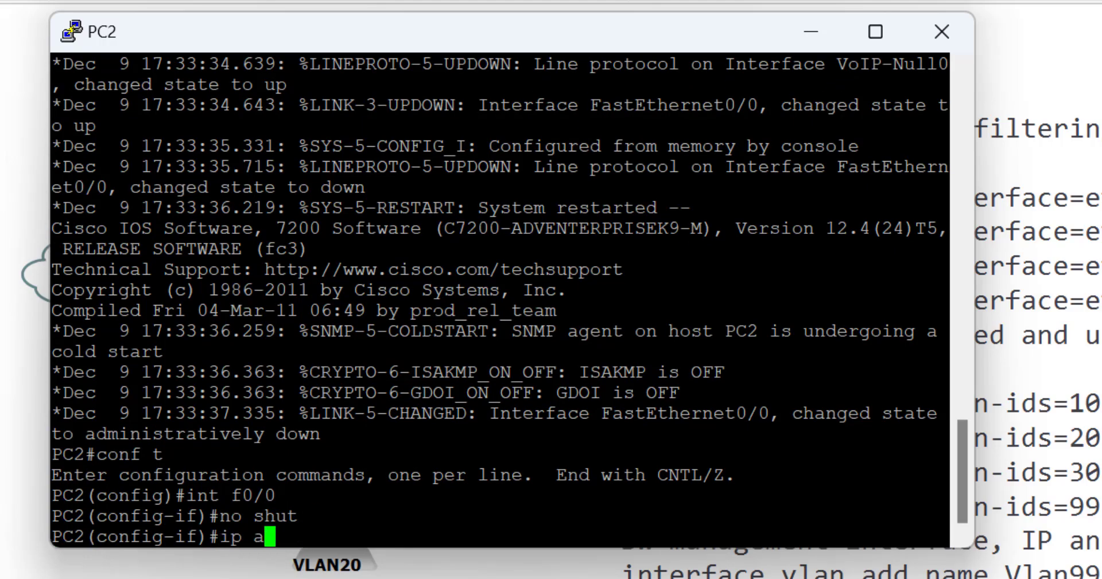
{"action": "type", "text": "hcp"}
{"action": "key", "text": "Return"}
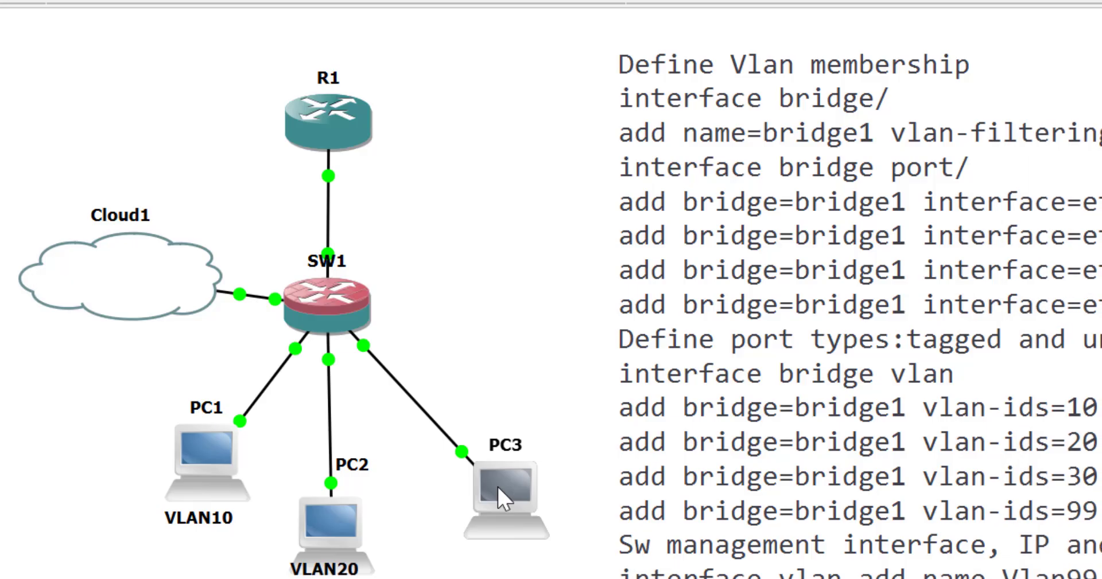
In PC3's console, enable FastEthernet0/0 with no shut and set it to ip address dhcp
{"action": "right_click", "coordinate": [497, 484]}
{"action": "left_click", "coordinate": [516, 44]}
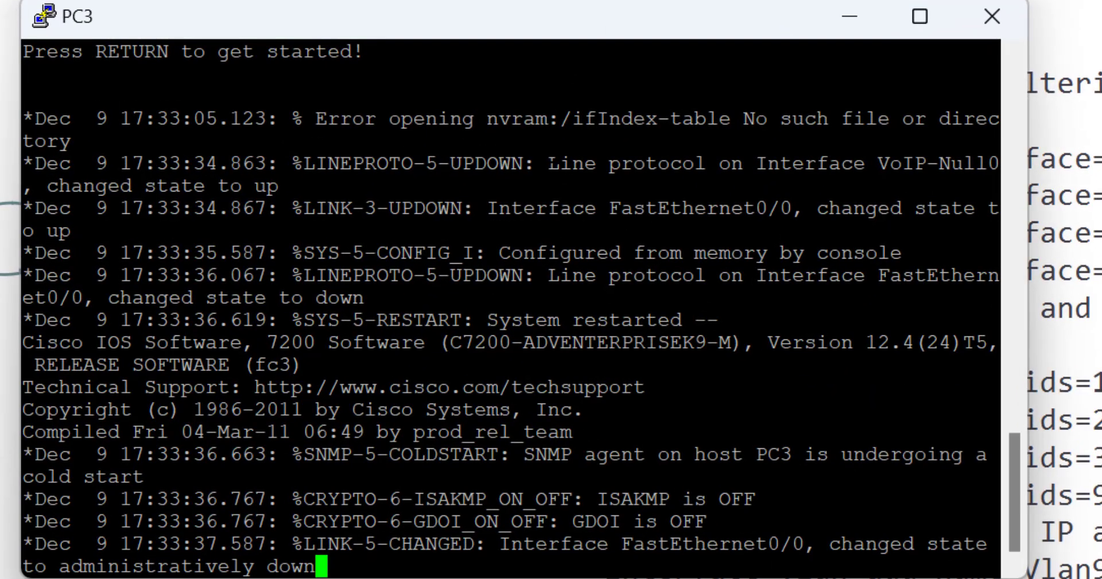
{"action": "key", "text": "Return"}
{"action": "type", "text": "conf t"}
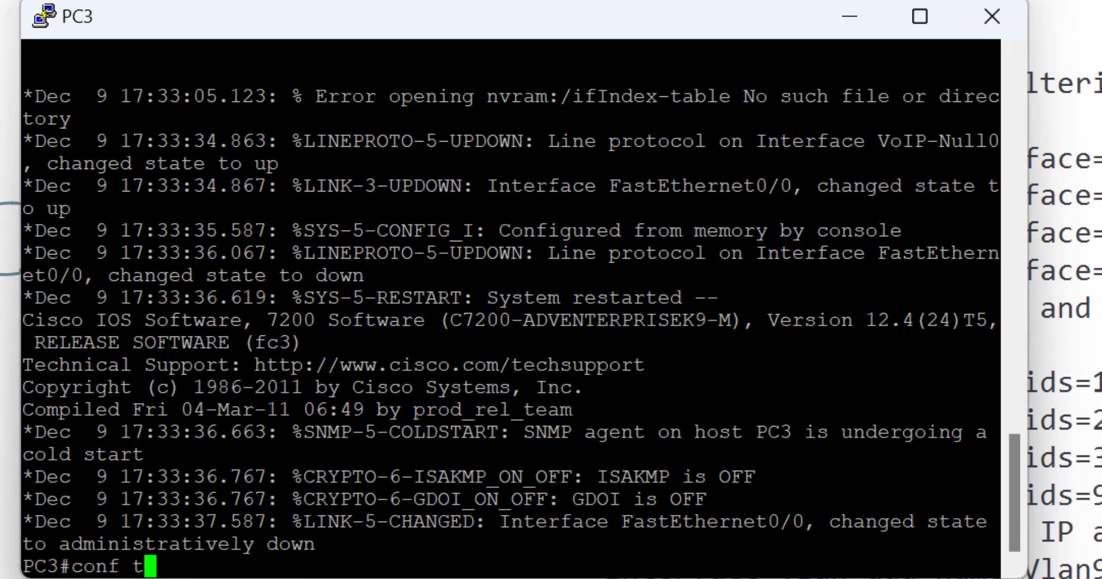
{"action": "key", "text": "Return"}
{"action": "type", "text": "int f0/0"}
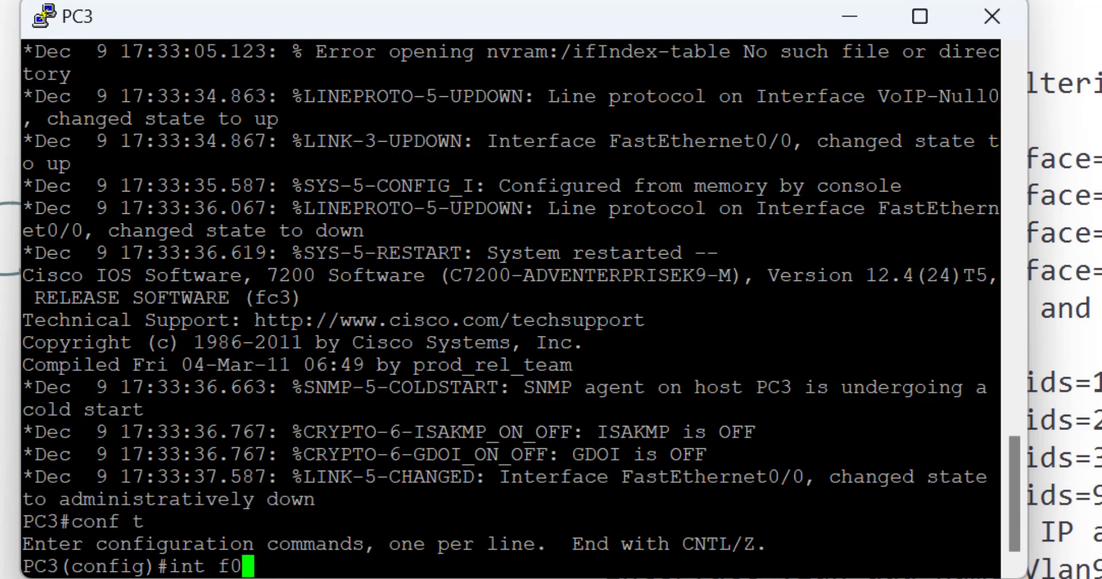
{"action": "key", "text": "Return"}
{"action": "type", "text": "noshut"}
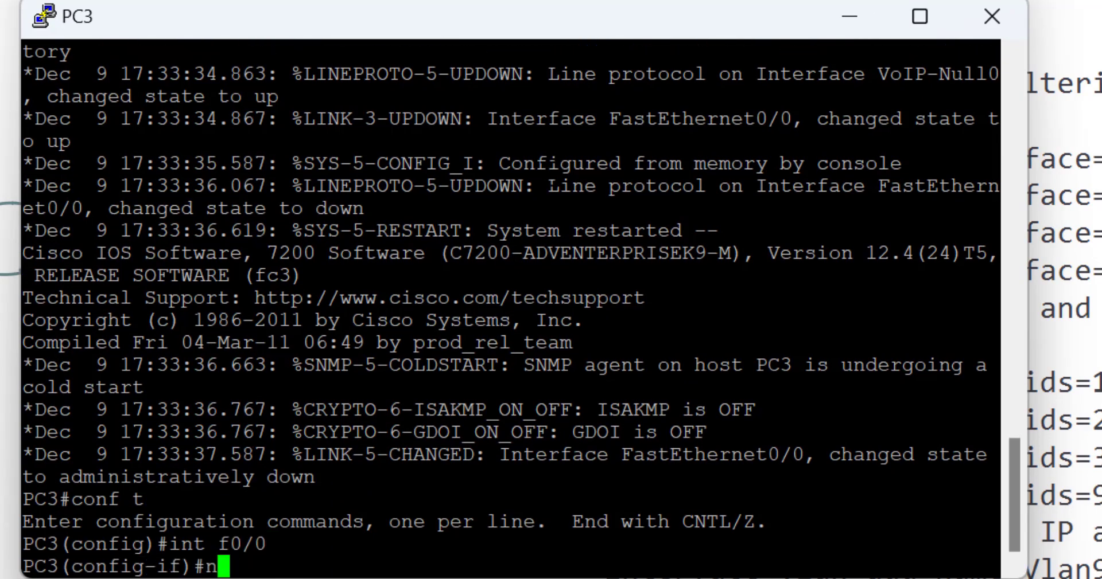
{"action": "key", "text": "BackSpace"}
{"action": "key", "text": "BackSpace"}
{"action": "key", "text": "BackSpace"}
{"action": "key", "text": "BackSpace"}
{"action": "key", "text": "BackSpace"}
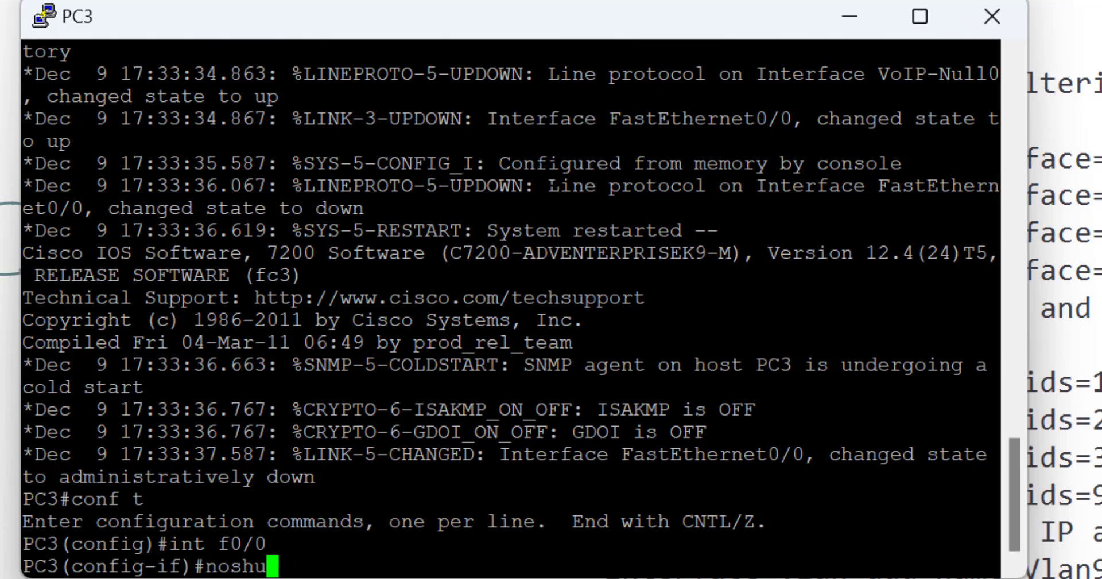
{"action": "type", "text": "shut"}
{"action": "key", "text": "Return"}
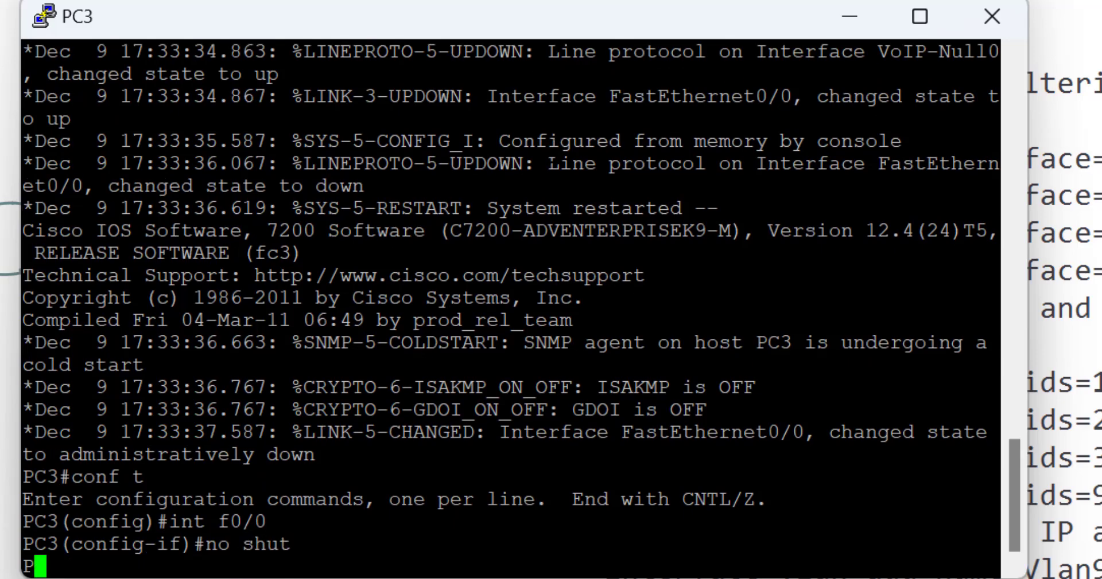
{"action": "type", "text": "ip add "}
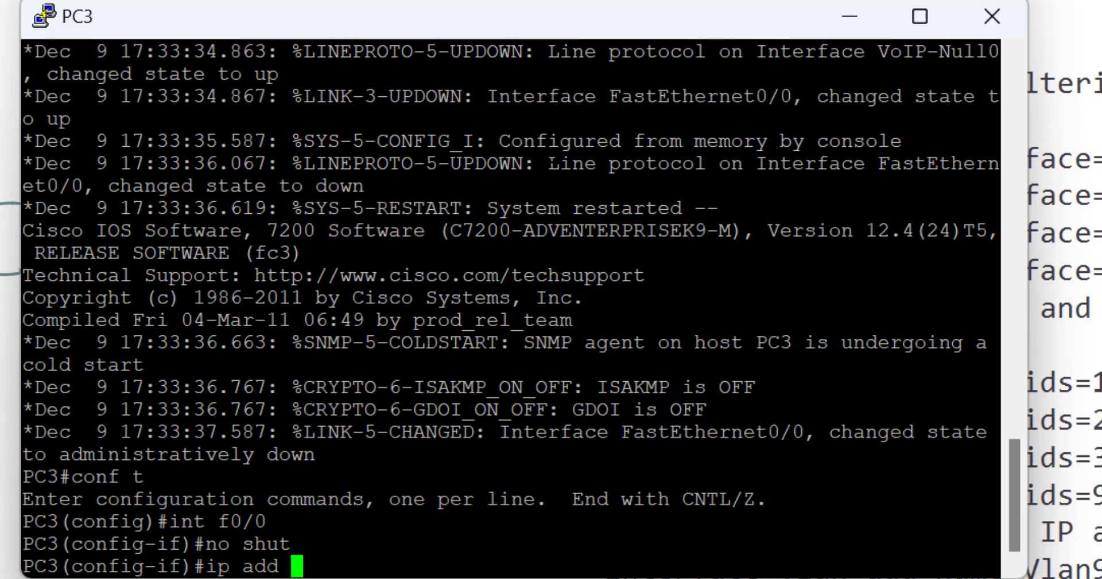
{"action": "type", "text": "dhcp"}
{"action": "key", "text": "Return"}
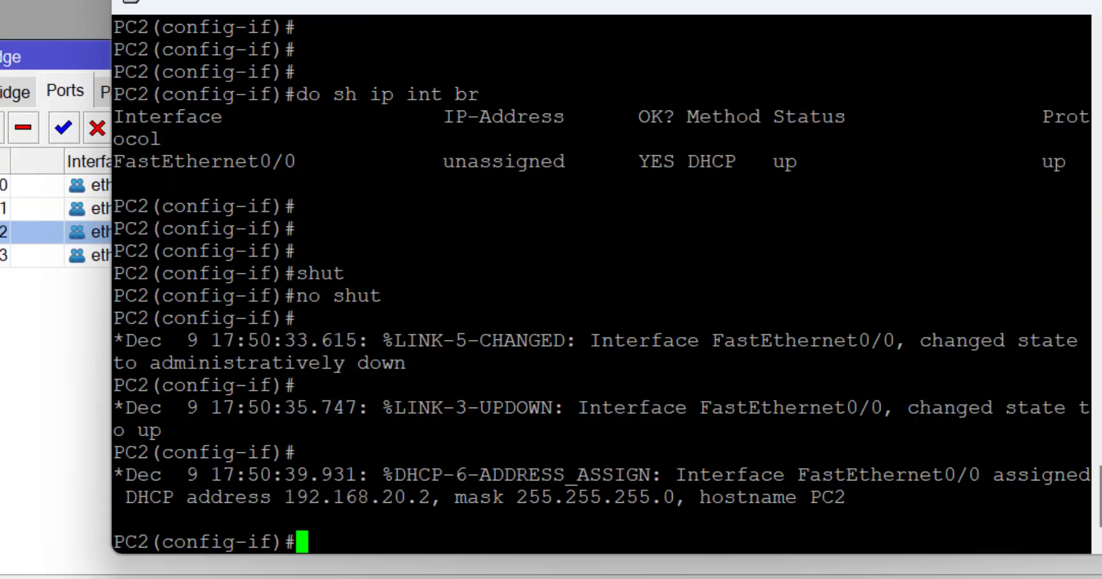
From PC2, ping 192.168.10.2, 192.168.30.2 and 192.168.20.2 in turn
{"action": "type", "text": "do "}
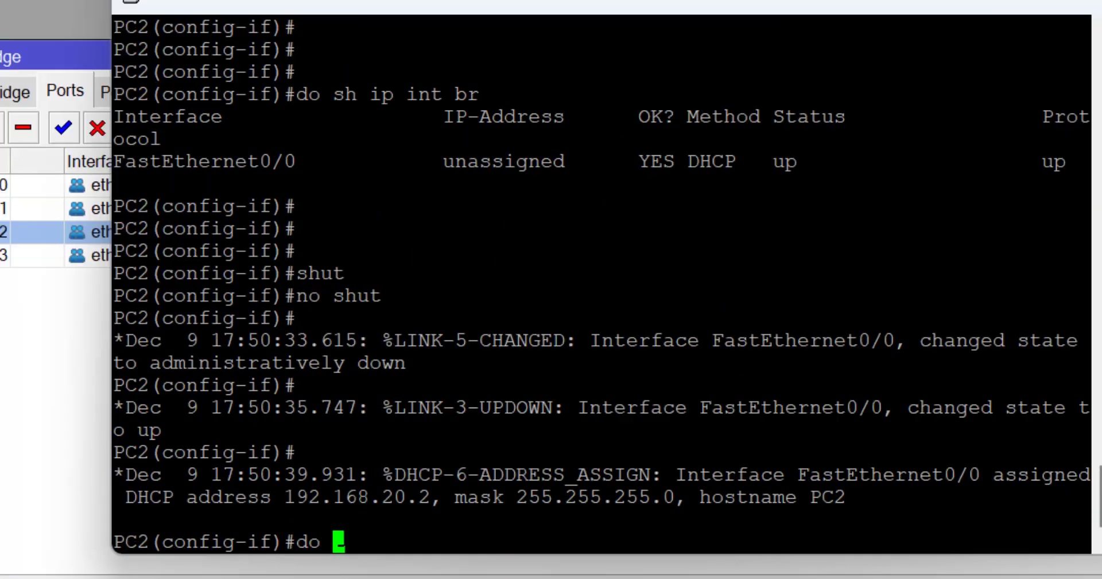
{"action": "type", "text": "ping 192.1"}
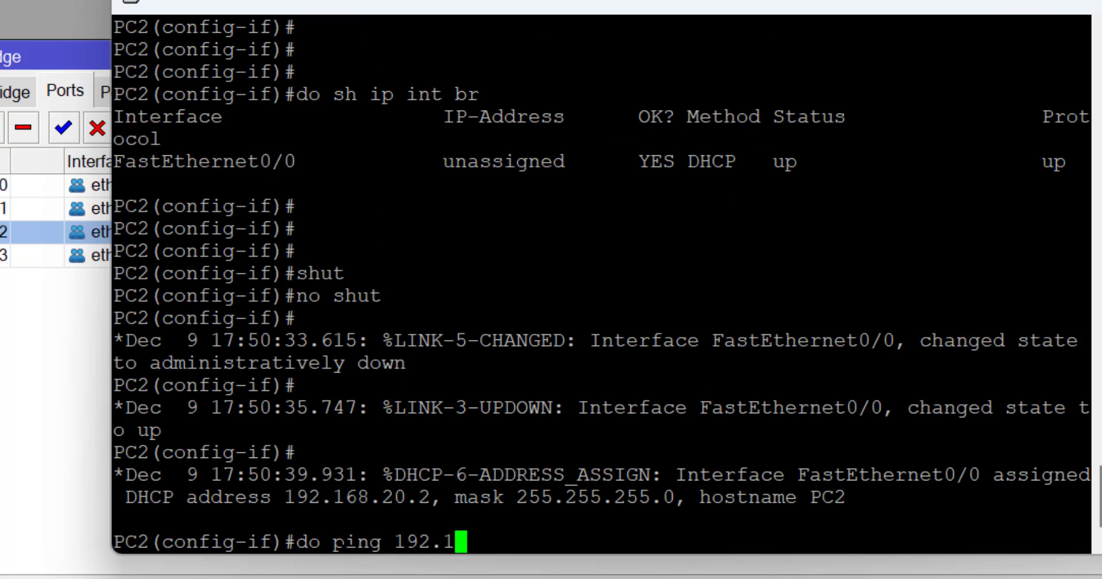
{"action": "type", "text": "68.10.2"}
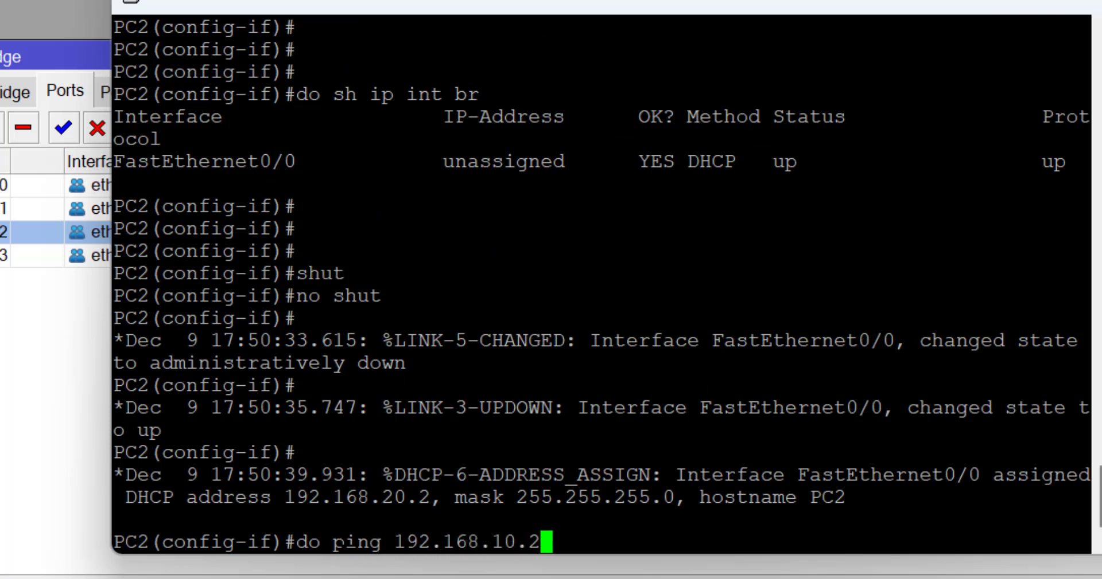
{"action": "key", "text": "Return"}
{"action": "key", "text": "Up"}
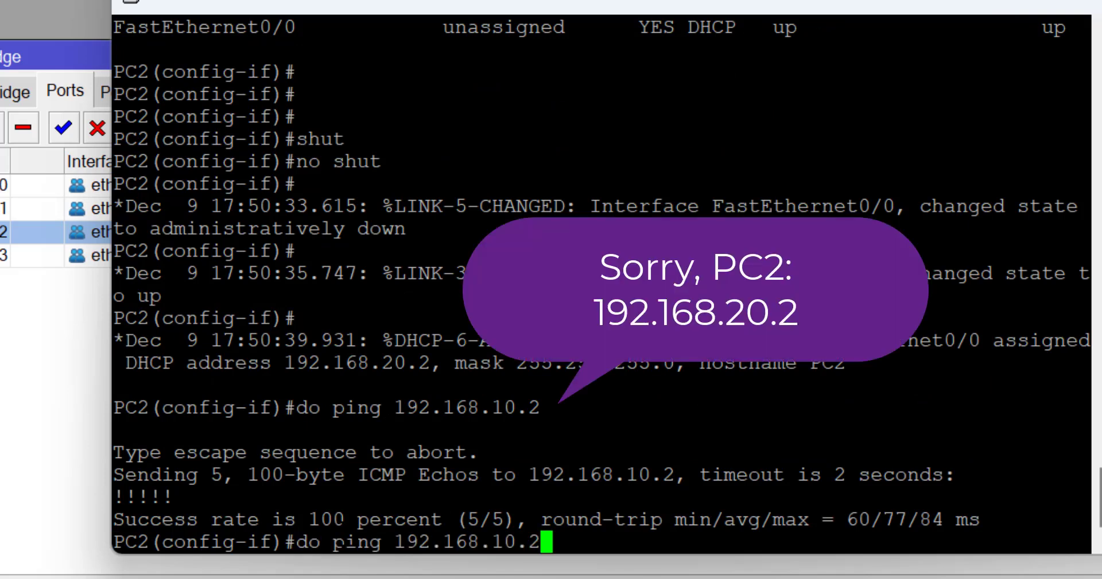
{"action": "key", "text": "BackSpace"}
{"action": "key", "text": "BackSpace"}
{"action": "key", "text": "BackSpace"}
{"action": "key", "text": "BackSpace"}
{"action": "type", "text": "3"}
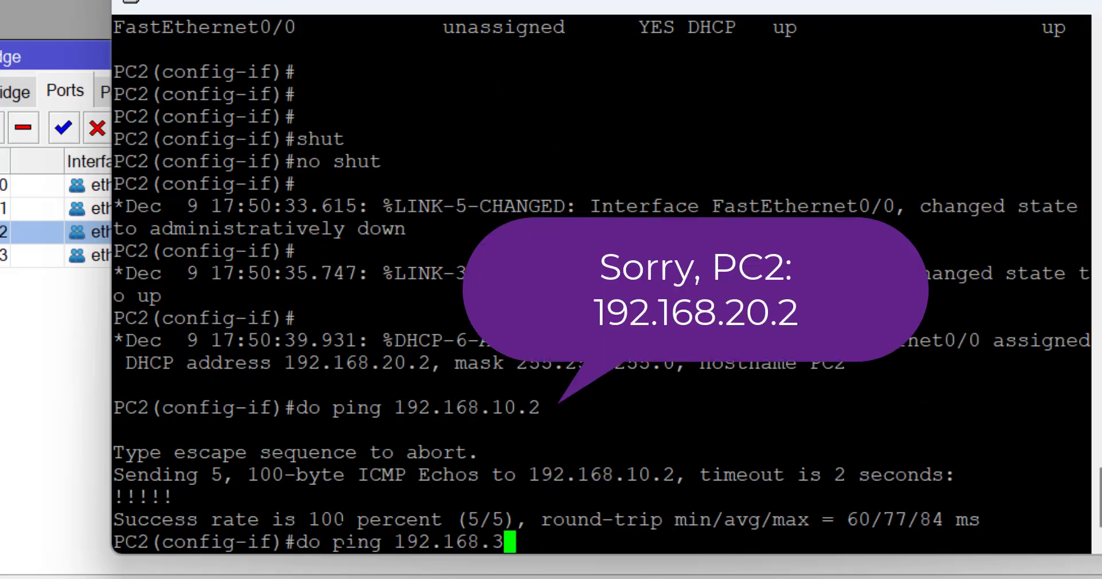
{"action": "type", "text": "0.2"}
{"action": "key", "text": "Return"}
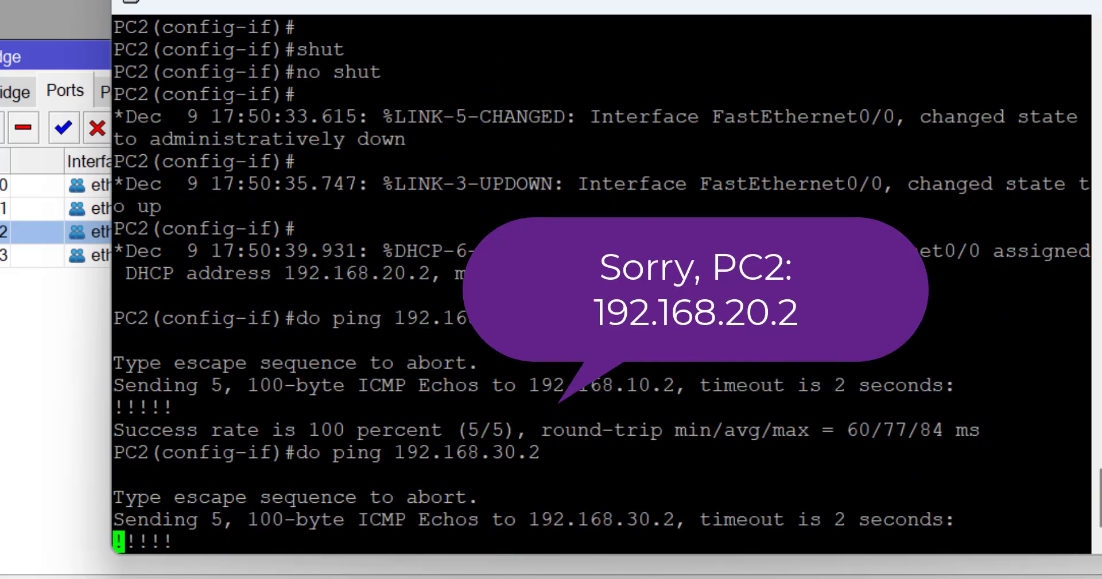
{"action": "key", "text": "Up"}
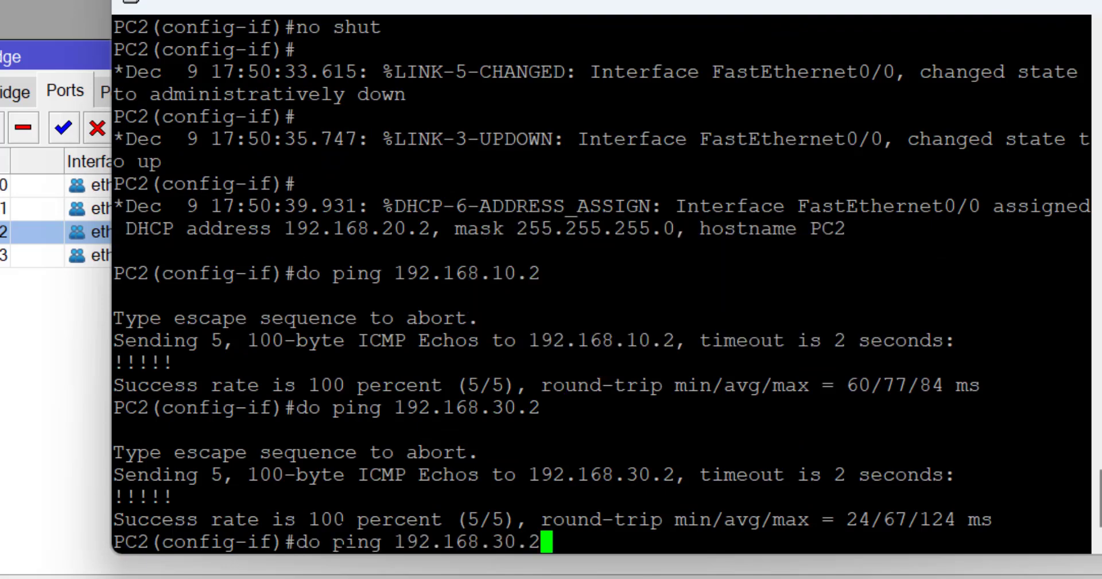
{"action": "key", "text": "Left"}
{"action": "key", "text": "Left"}
{"action": "key", "text": "Left"}
{"action": "key", "text": "BackSpace"}
{"action": "type", "text": "2"}
{"action": "key", "text": "Return"}
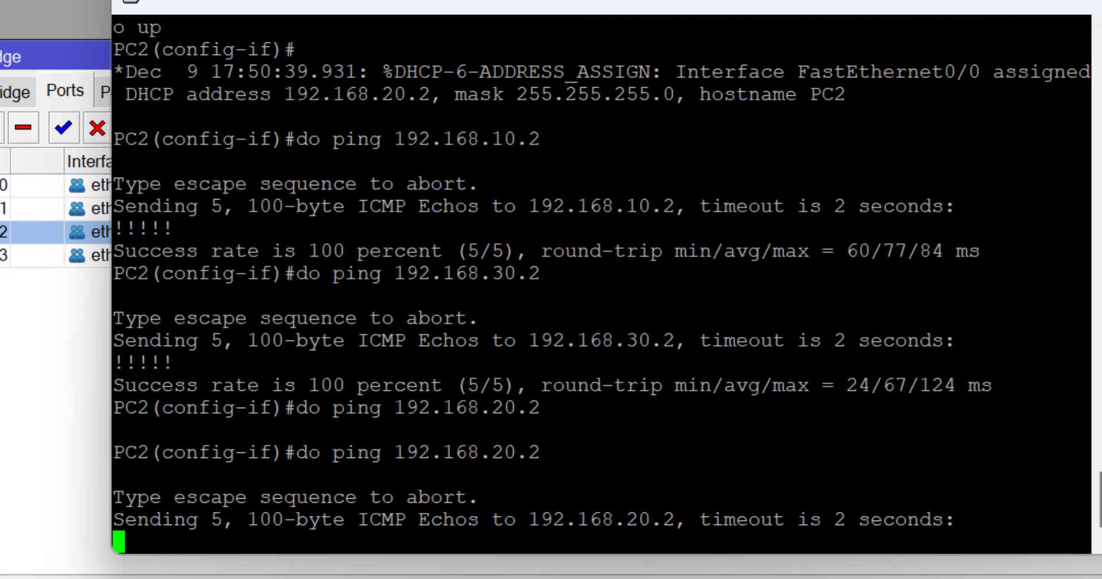